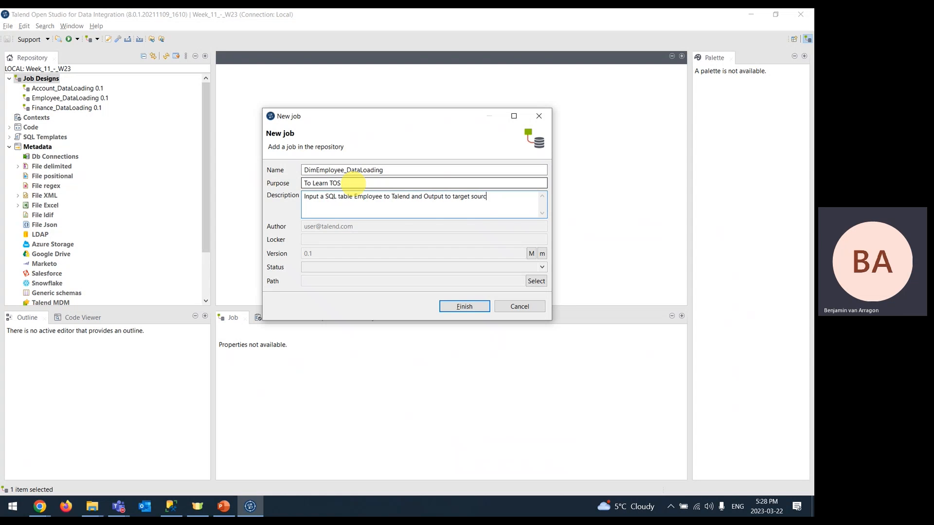
- Finish creating the DimEmployee_DataLoading job with purpose 'To Learn TOS' and its Employee-loading description
left_click(483, 305)
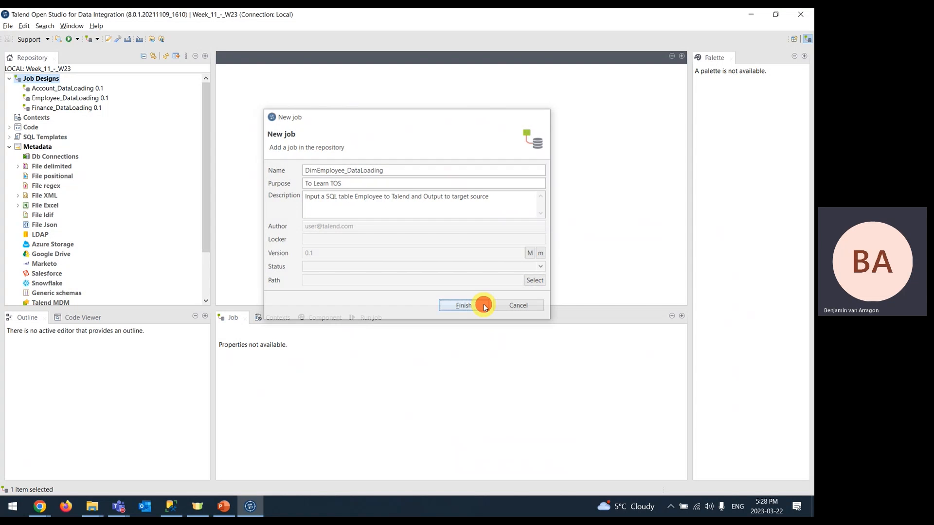
- Check the component configuration slide in PowerPoint, then return to the Talend job
left_click(462, 169)
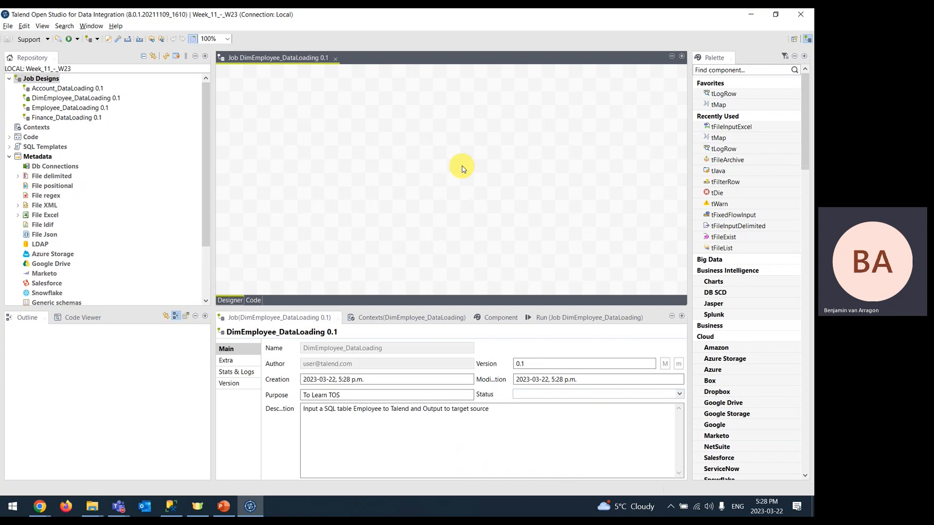
left_click(501, 318)
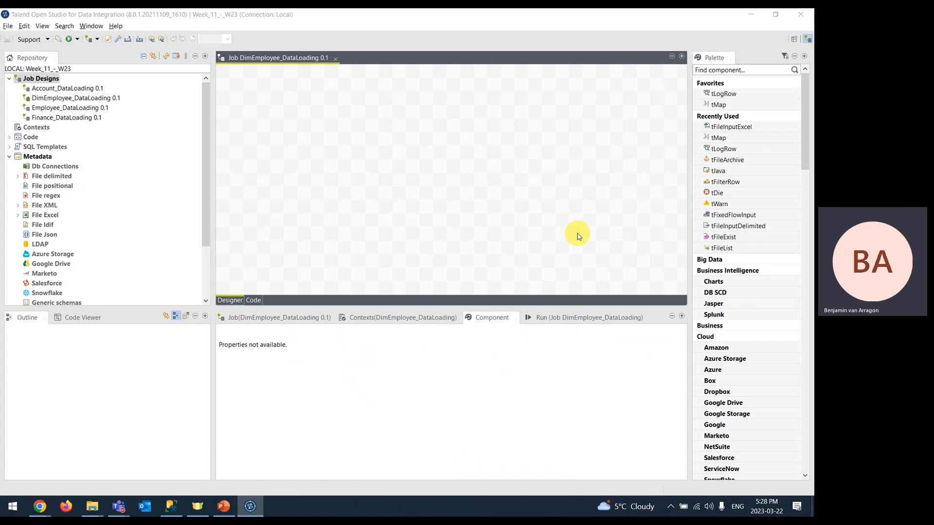
key("alt+Tab")
left_click(67, 269)
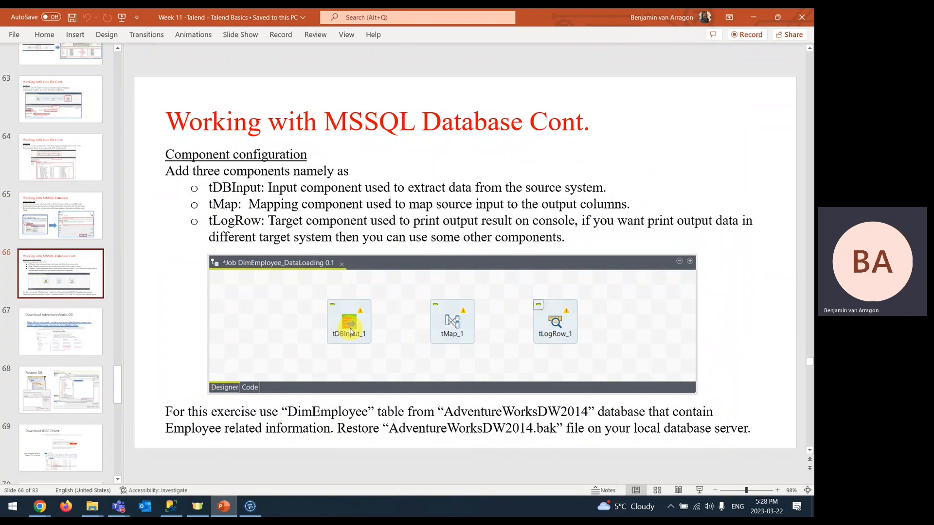
key("alt+Tab")
- Place tLogRow on the right and tMap in the middle of the job canvas
left_click(713, 95)
left_click(603, 177)
left_click(726, 108)
left_click(439, 179)
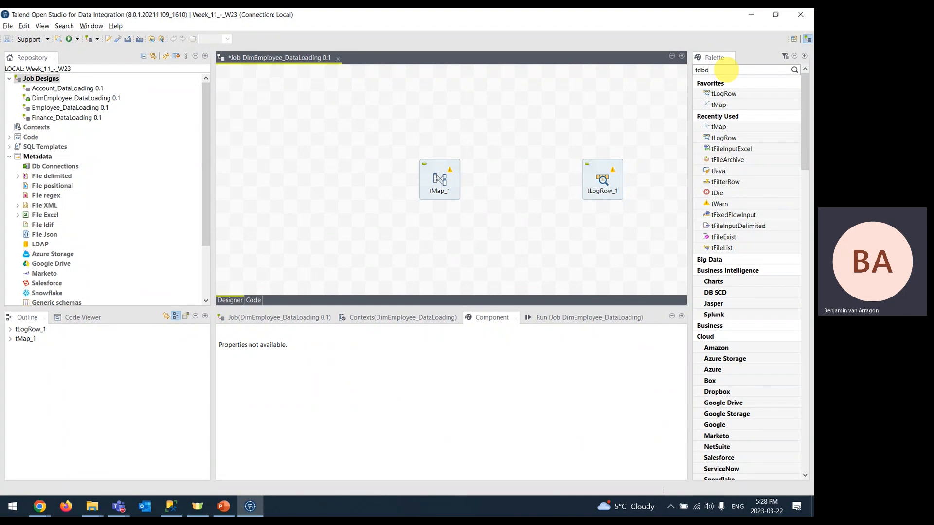
- Add tDBInput from a 'tdbinput' palette search on the left and align it with tMap_1 and tLogRow_1
key("Return")
left_click(725, 104)
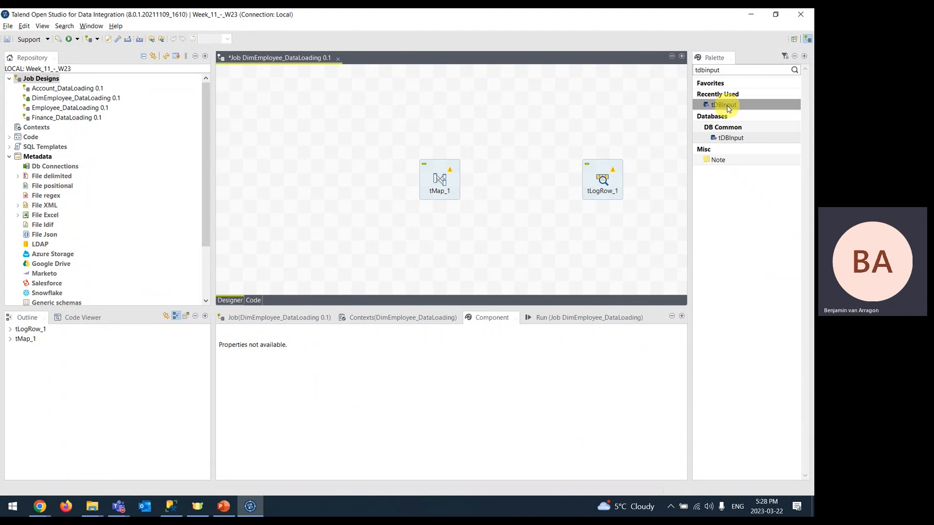
left_click(299, 195)
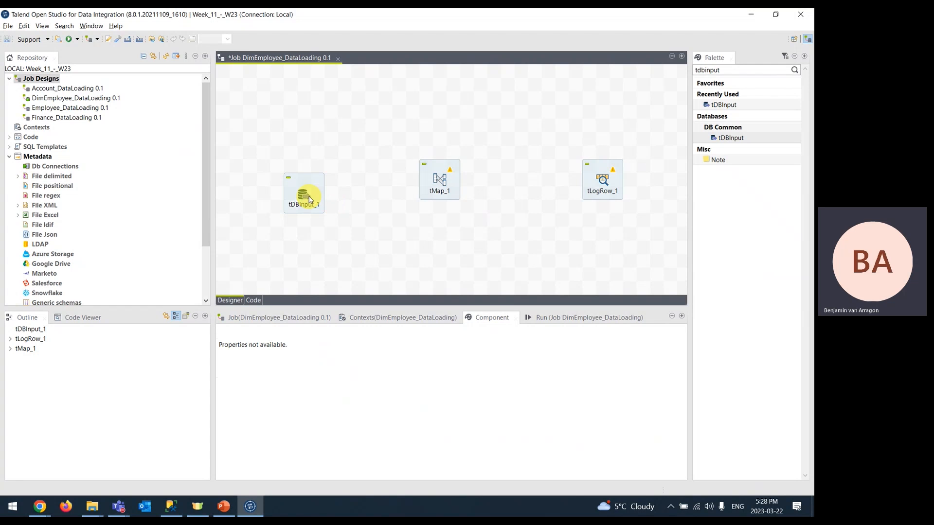
left_click_drag(305, 198, 309, 186)
left_click_drag(605, 183, 563, 182)
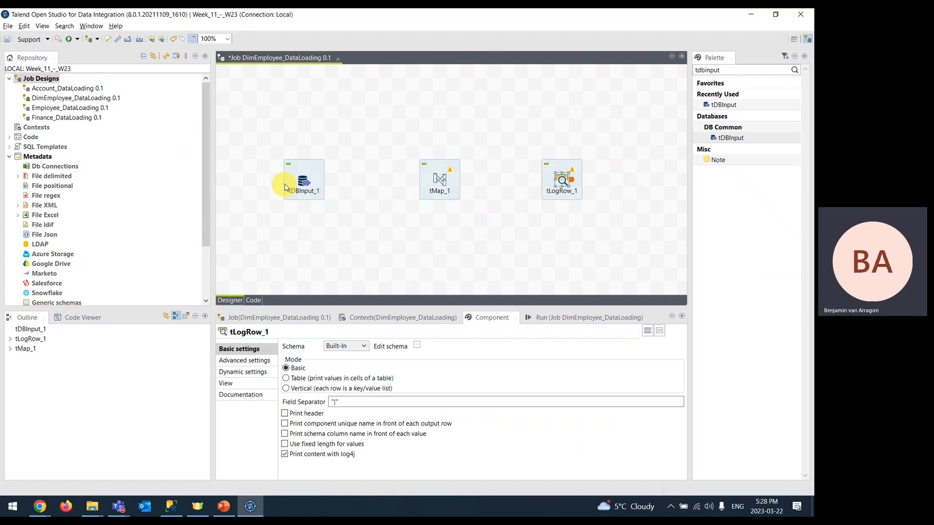
- Inspect the tDBInput_1 and tLogRow_1 settings and view the Database type list without changing it
left_click(302, 179)
left_click(548, 184)
left_click(381, 194)
left_click(290, 189)
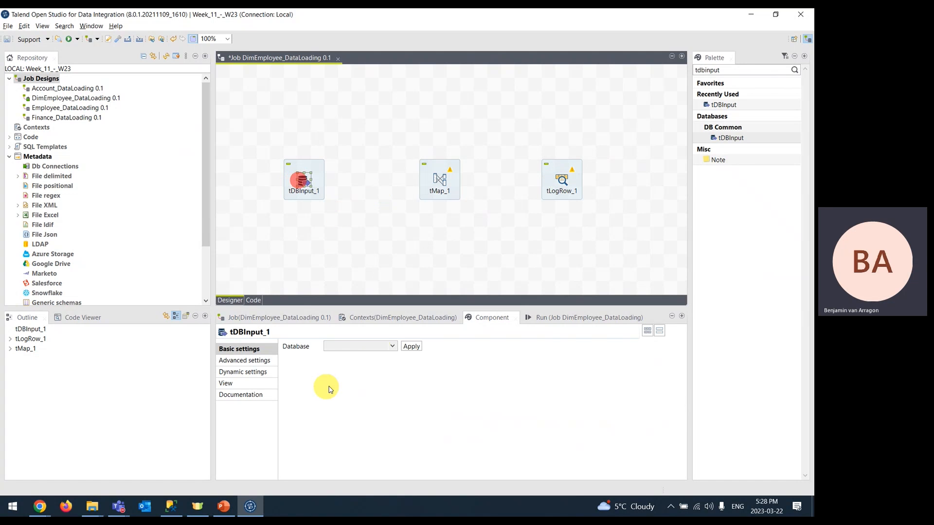
left_click(393, 349)
left_click(395, 392)
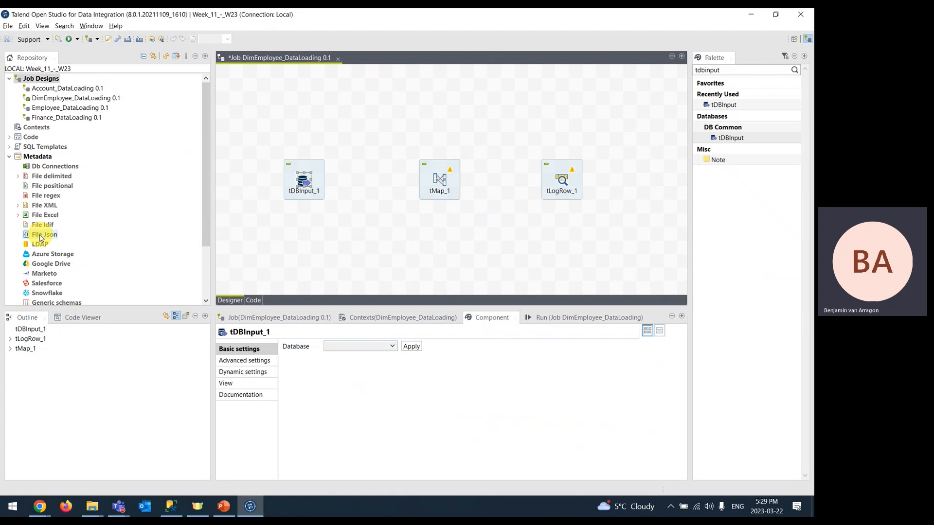
- Review the Download AdventureWorks DB and Restore DB slides, then bring up SQL Server Management Studio
key("alt+Tab")
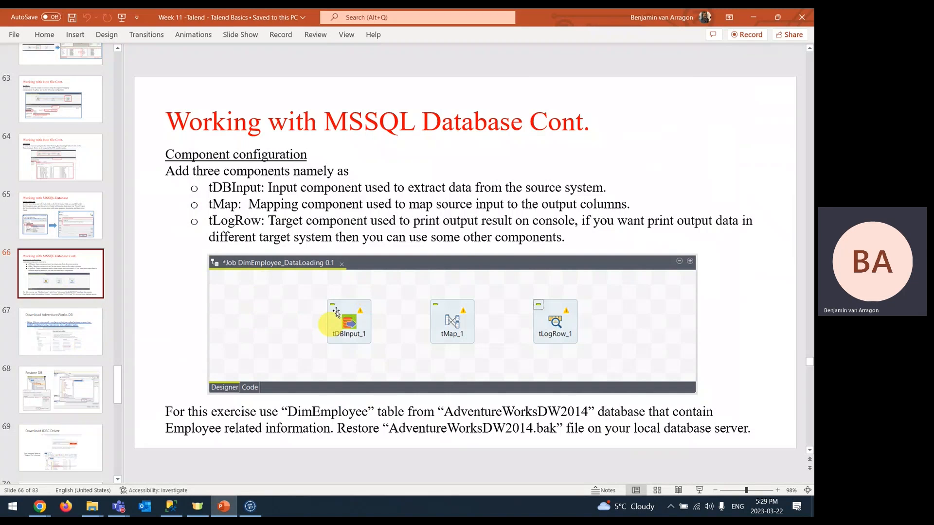
key("alt+Tab")
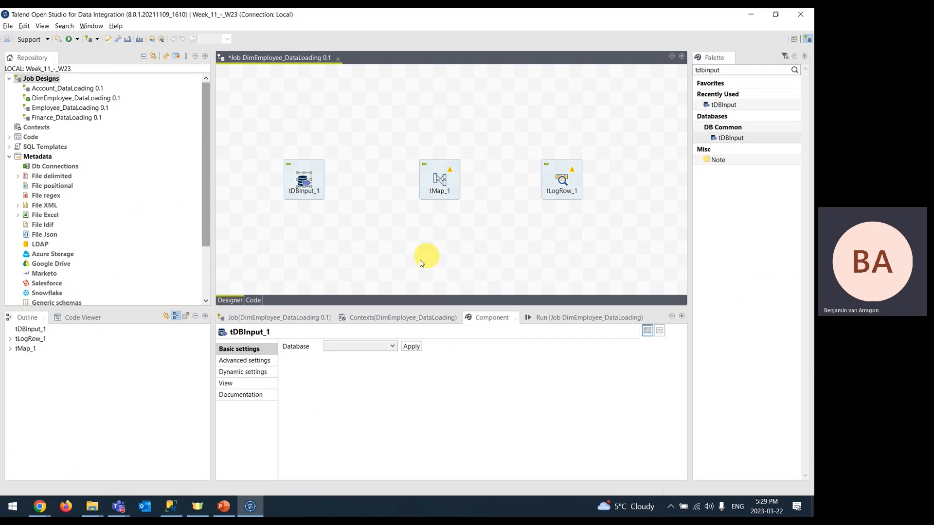
key("alt+Tab")
left_click(79, 335)
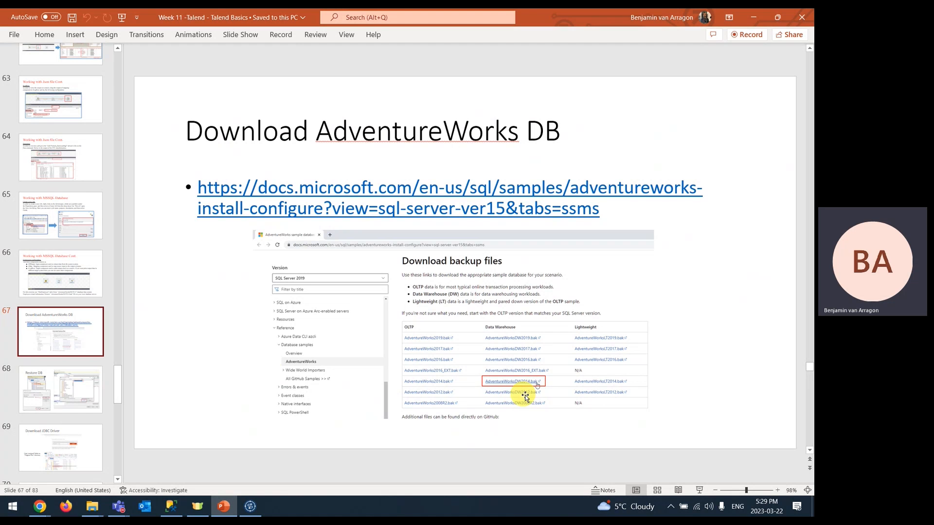
left_click(64, 386)
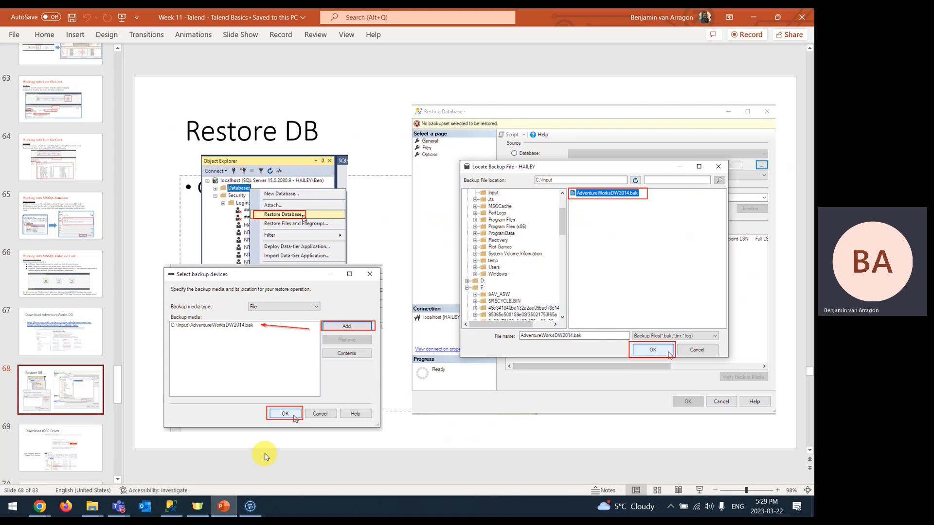
left_click(171, 507)
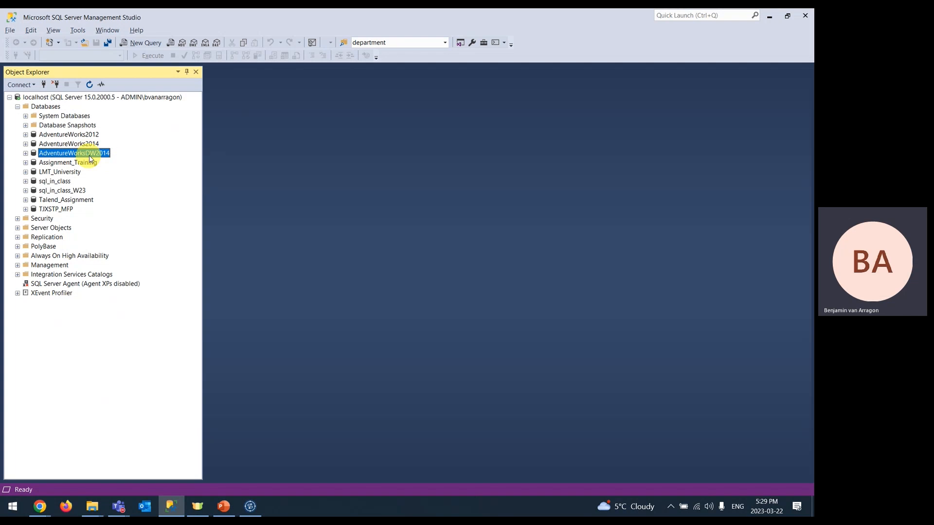
- Look over AdventureWorksDW2014's tables, then delete that database from localhost
left_click(25, 153)
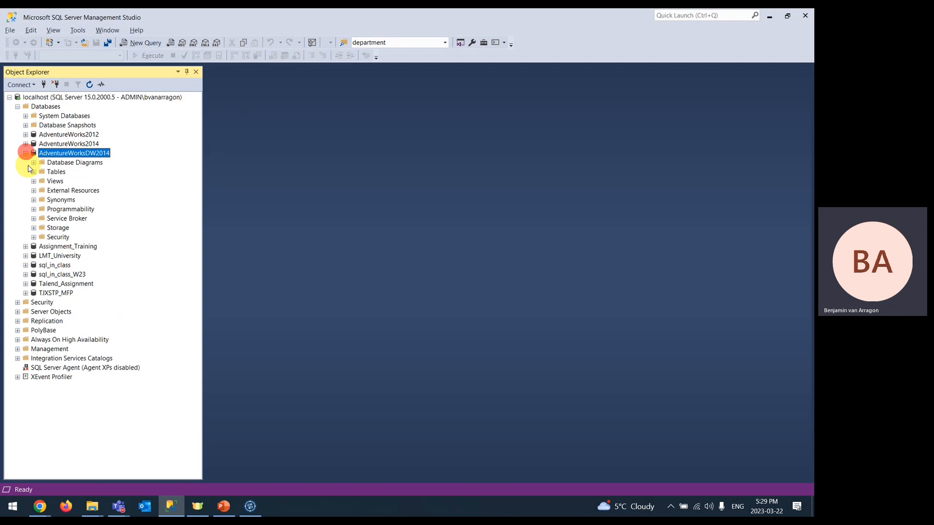
left_click(34, 172)
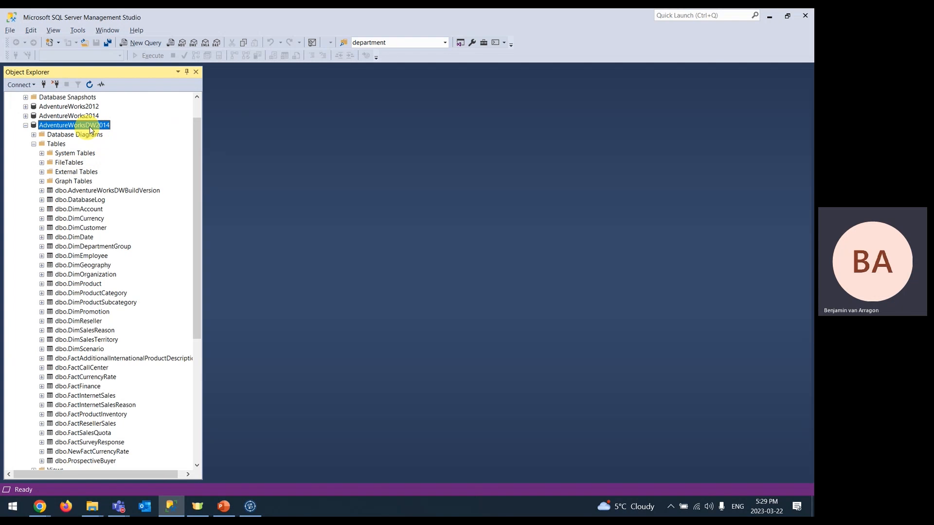
right_click(94, 125)
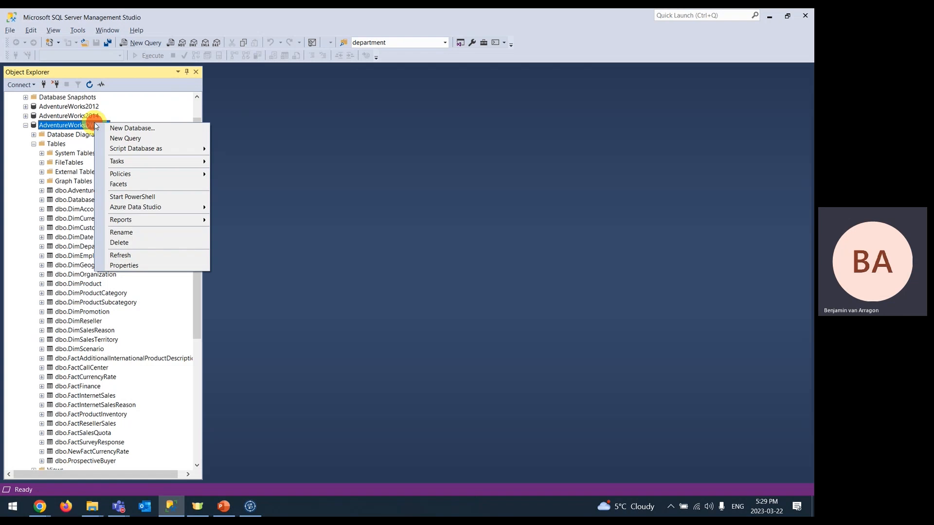
left_click(126, 242)
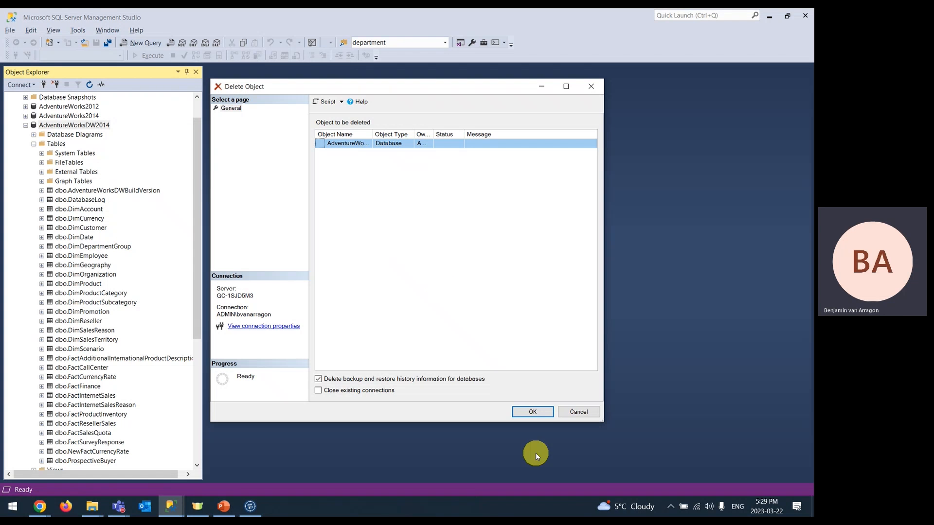
left_click(540, 413)
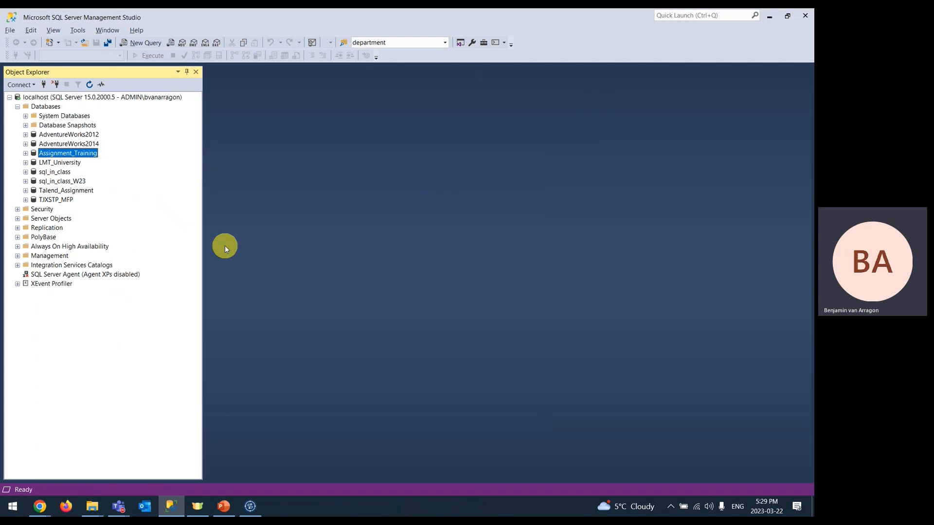
right_click(43, 107)
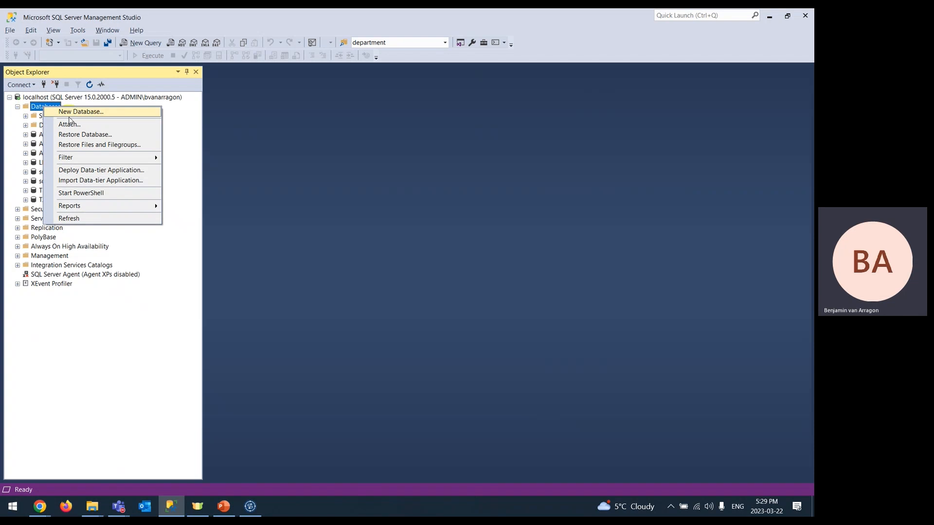
- Restore AdventureWorksDW2014 from the backup device C:\Input\AdventureWorksDW2014.bak
left_click(84, 134)
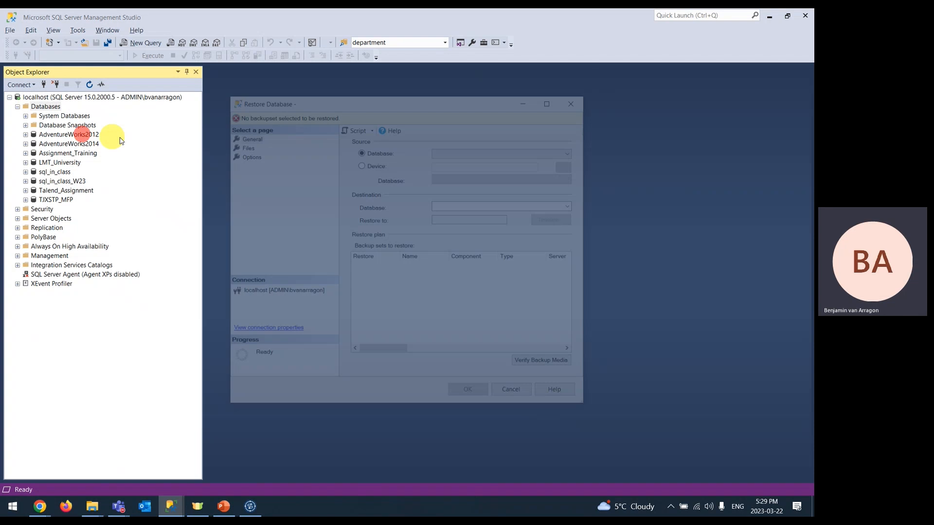
left_click(366, 164)
left_click(567, 165)
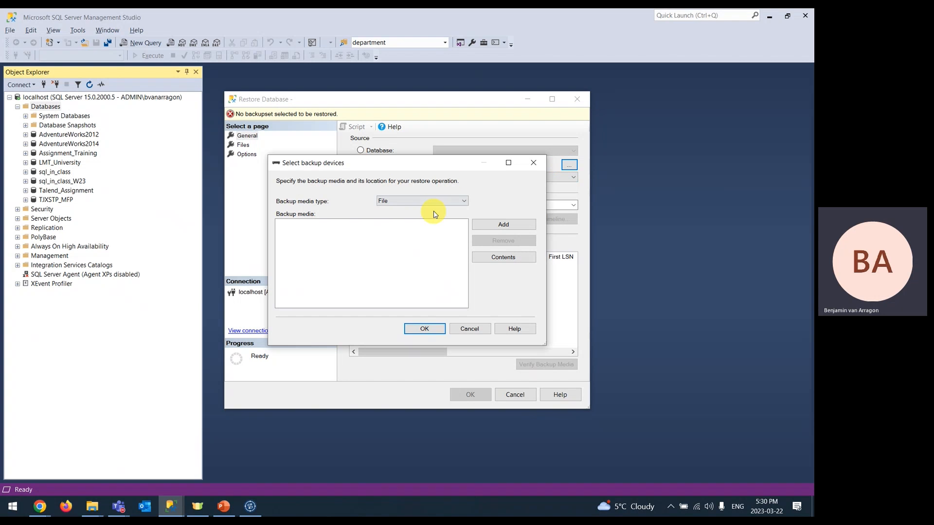
left_click(486, 228)
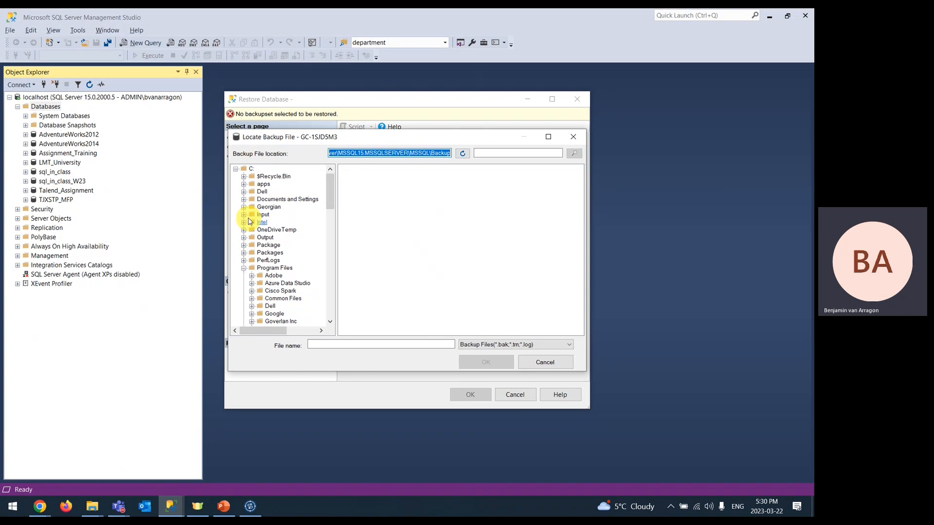
left_click(262, 215)
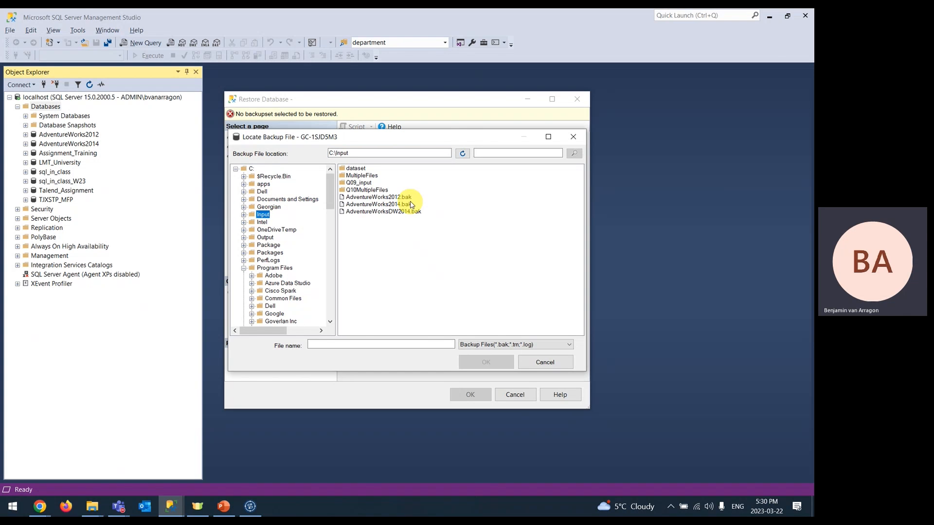
left_click(393, 213)
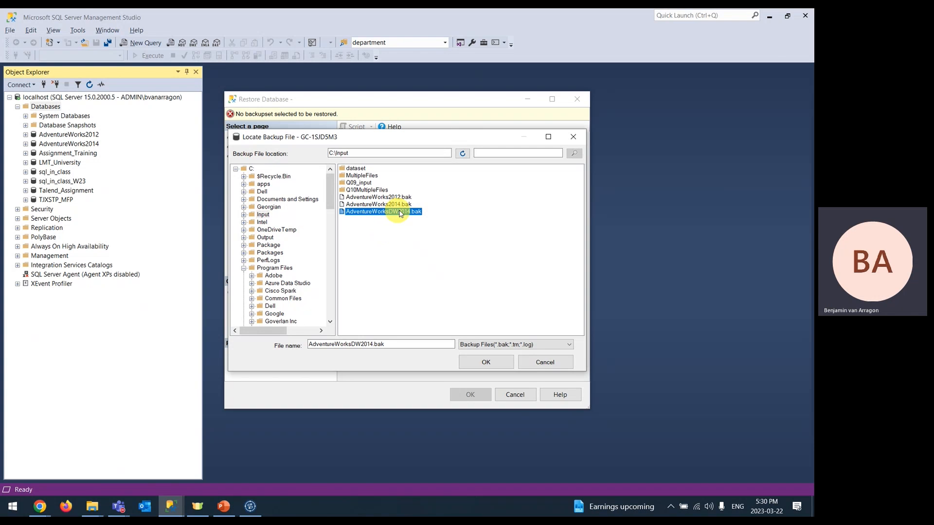
left_click(486, 365)
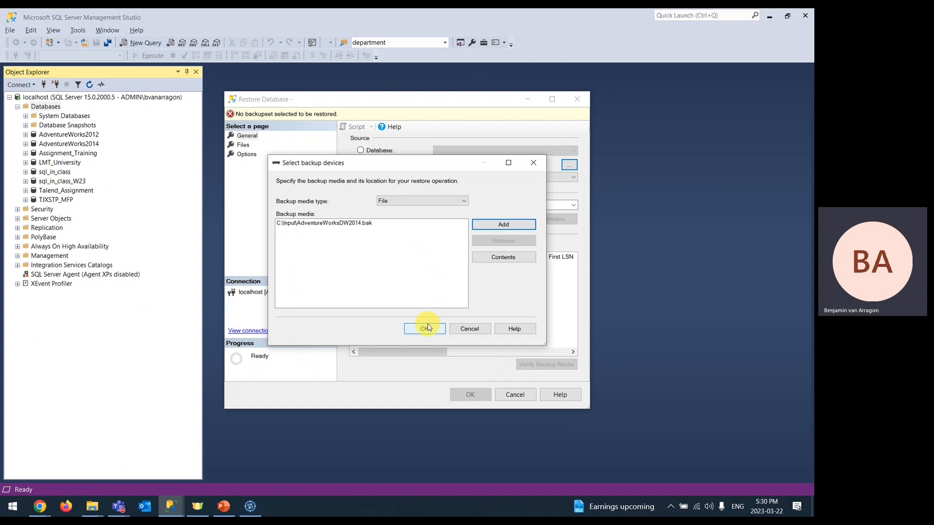
left_click(426, 328)
left_click(469, 393)
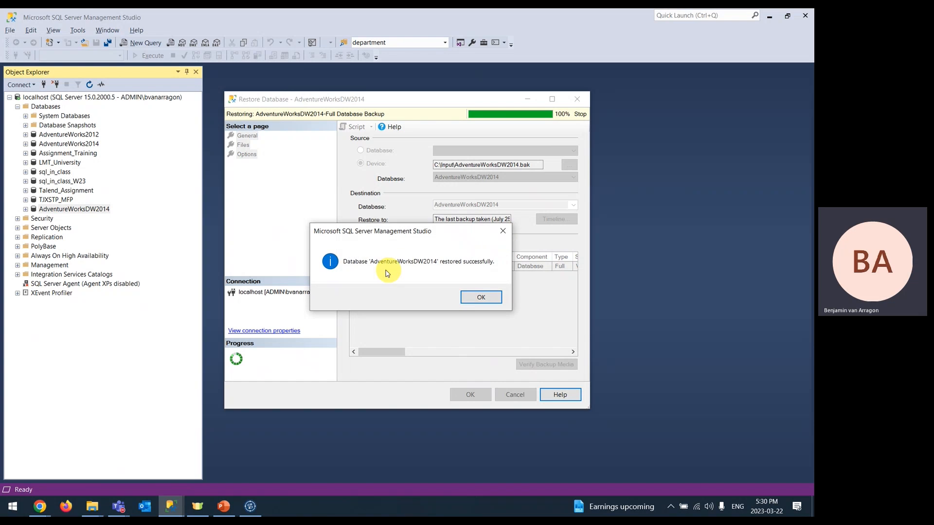
left_click(471, 299)
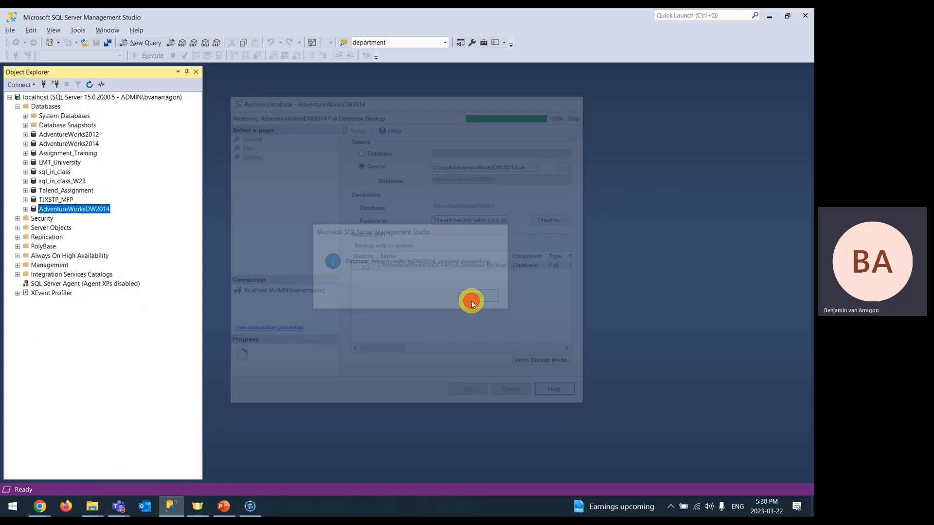
- Expand AdventureWorksDW2014's Tables to confirm DimEmployee is present, then return to the Week 11 slides
left_click(25, 210)
left_click(34, 228)
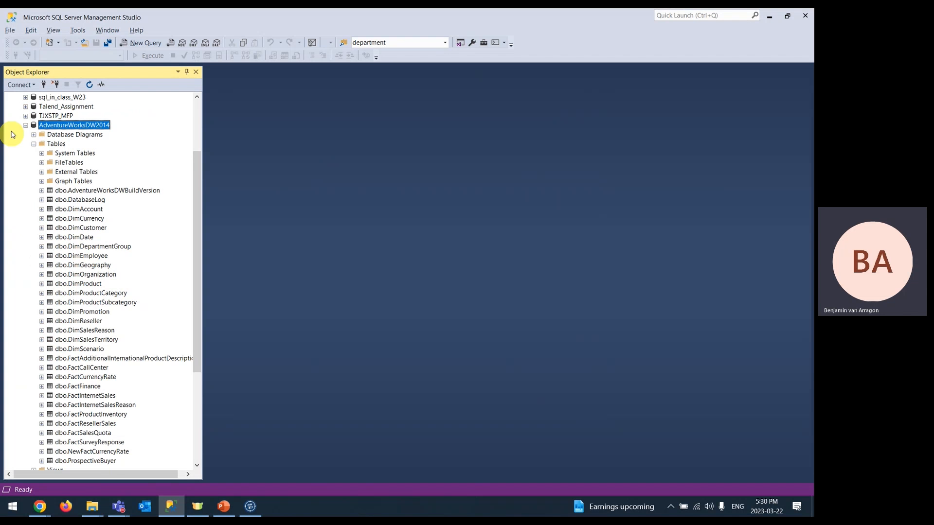
left_click(25, 125)
key("alt+Tab")
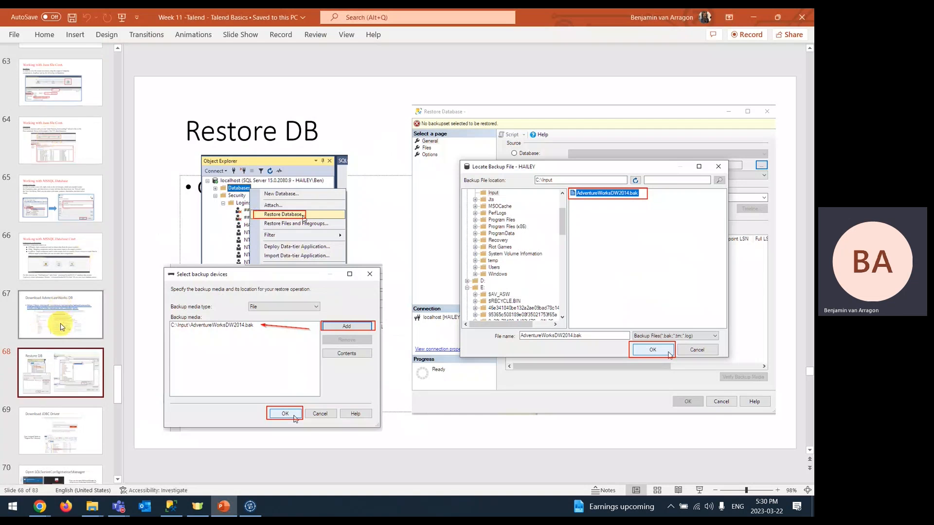
- Go through the Download JDBC Driver slide to the Open SQLServerConfigurationManager slide
scroll(53, 326, "down", 3)
left_click(39, 330)
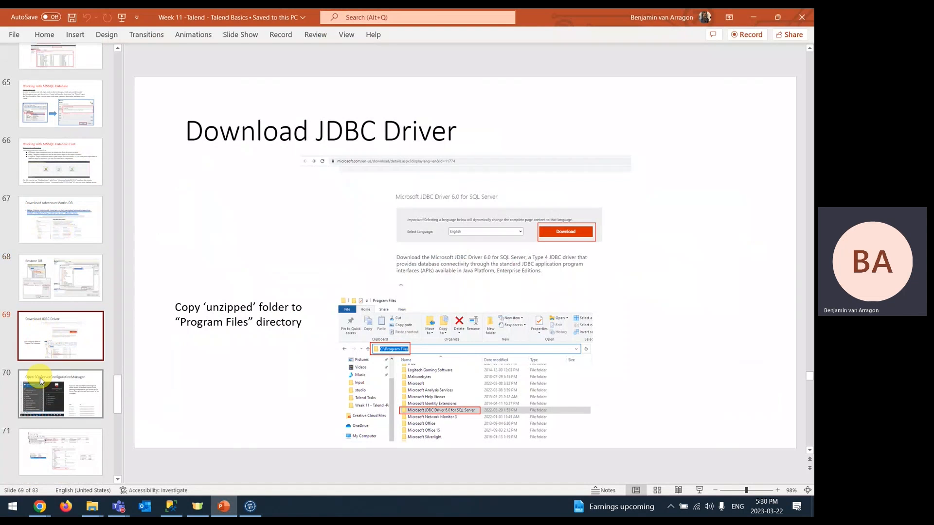
left_click(44, 390)
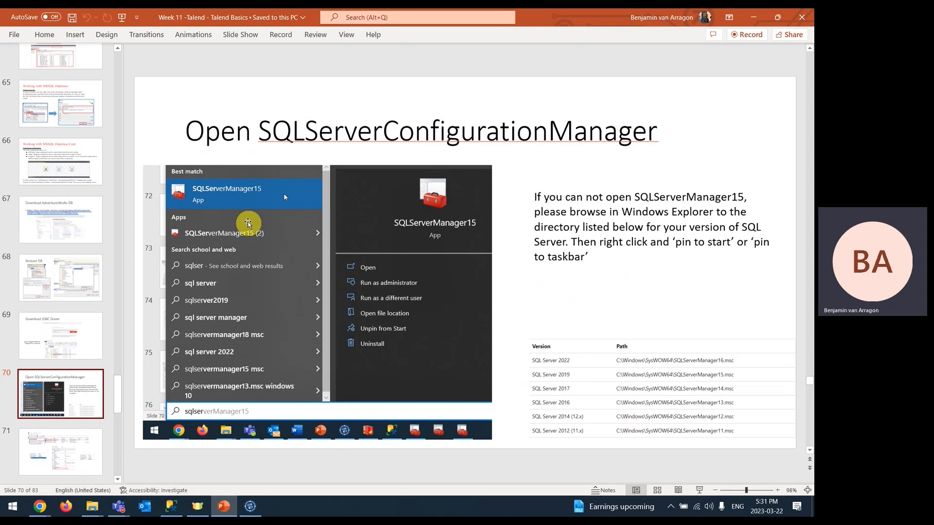
- Search Windows for the manager app with 'sqlserv', then again with 'sqlser'
left_click(10, 508)
type("sqlserv")
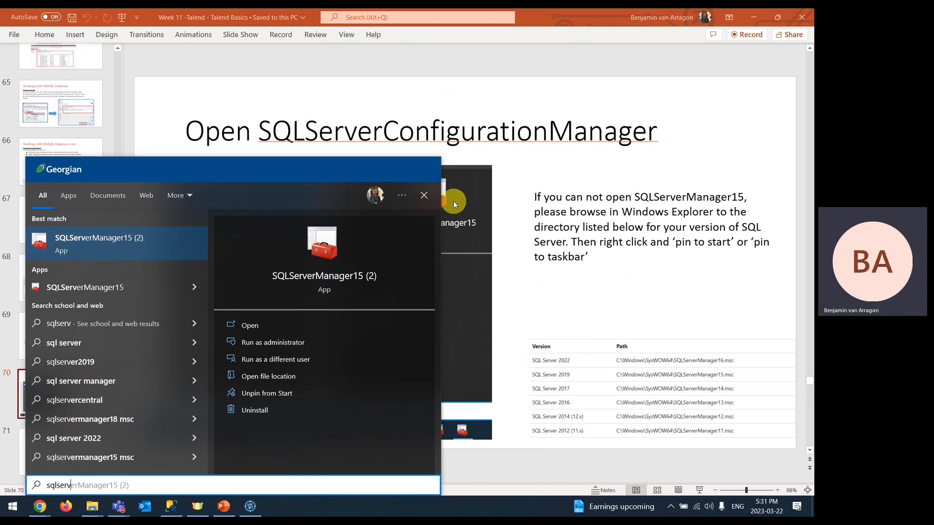
left_click(589, 307)
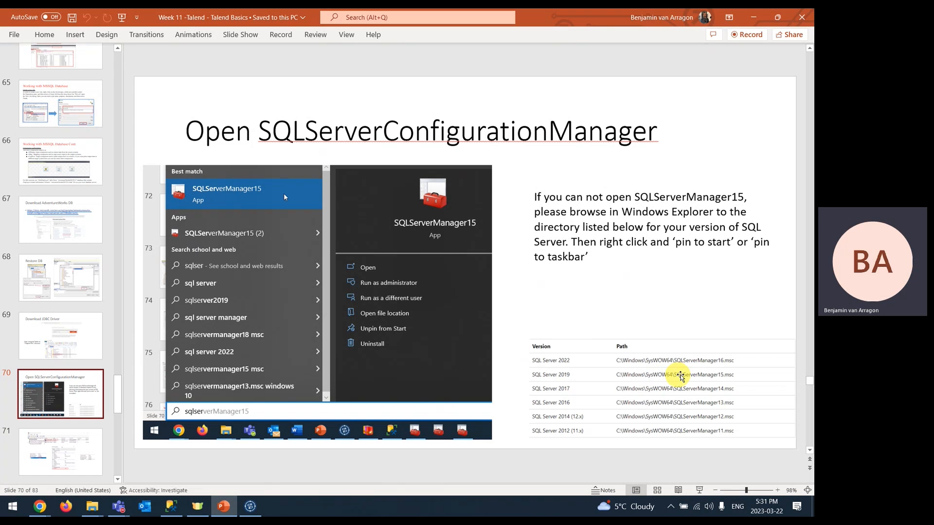
left_click(12, 506)
type("sql")
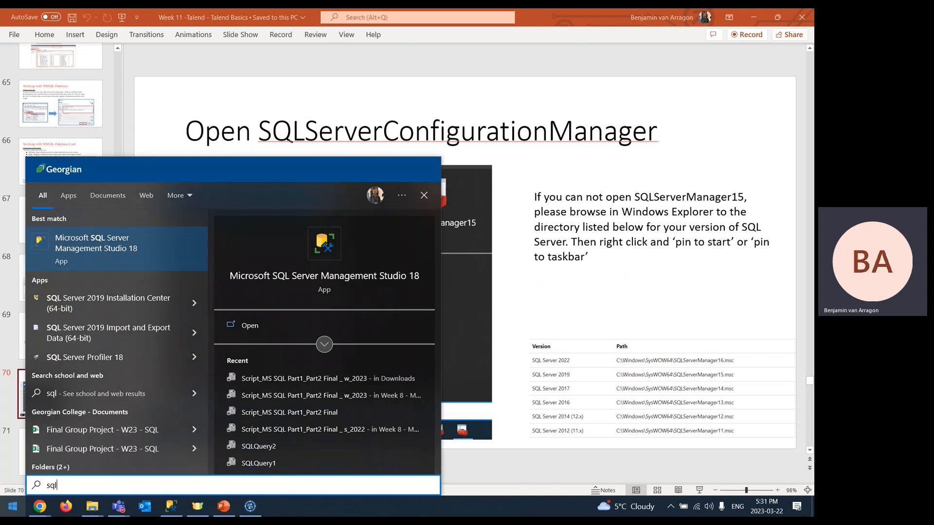
type("ser")
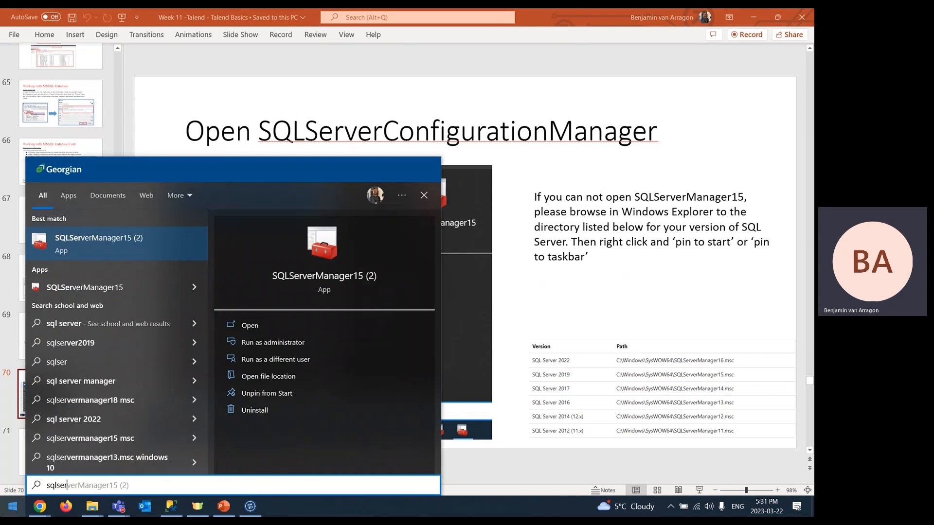
- Follow the SQLServerManager15 (2) shortcut's location through to its console file in C:\WINDOWS\SysWOW64
left_click(252, 378)
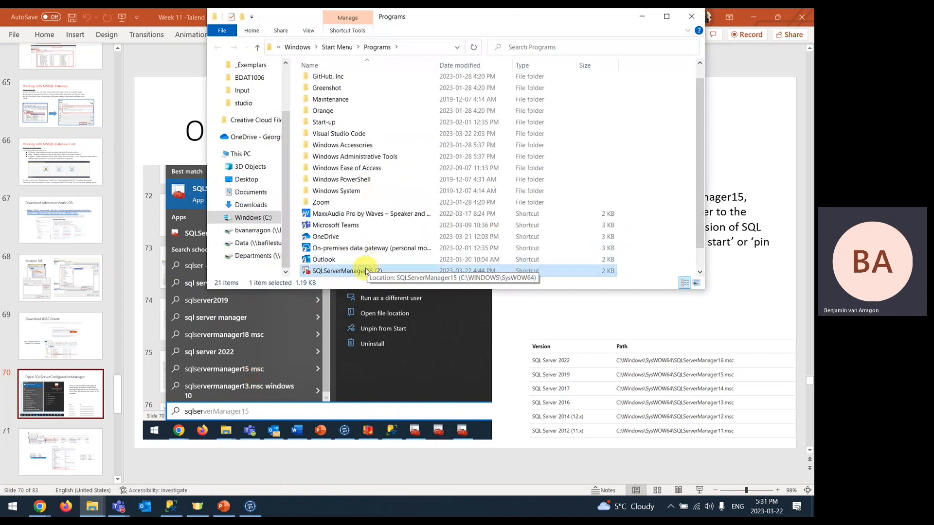
right_click(361, 272)
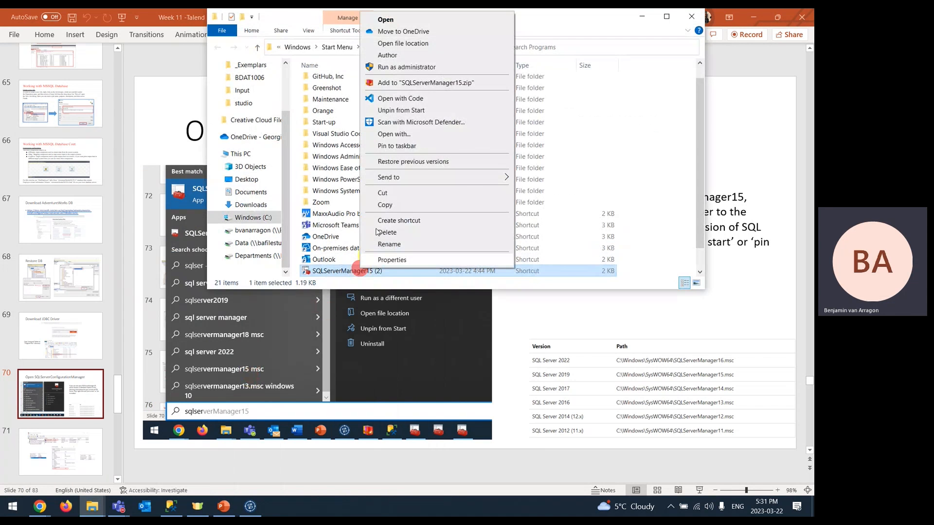
left_click(457, 47)
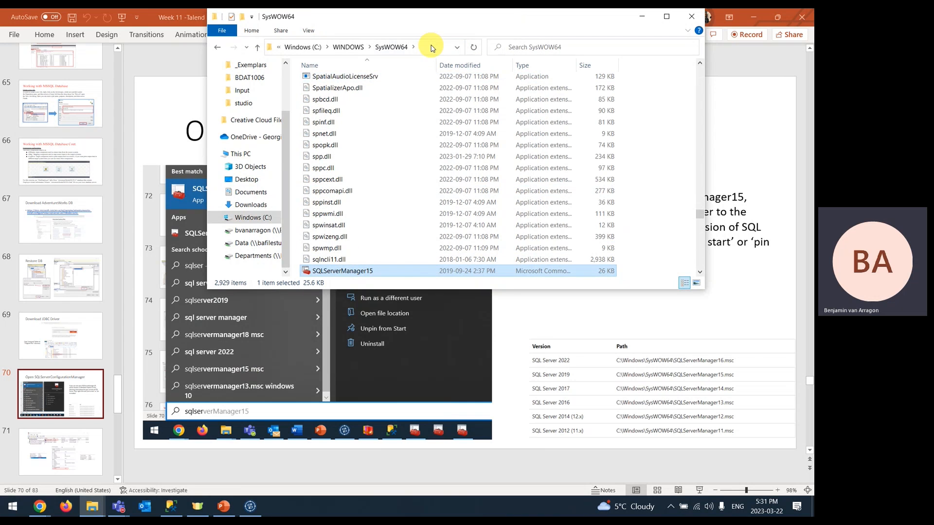
left_click(432, 47)
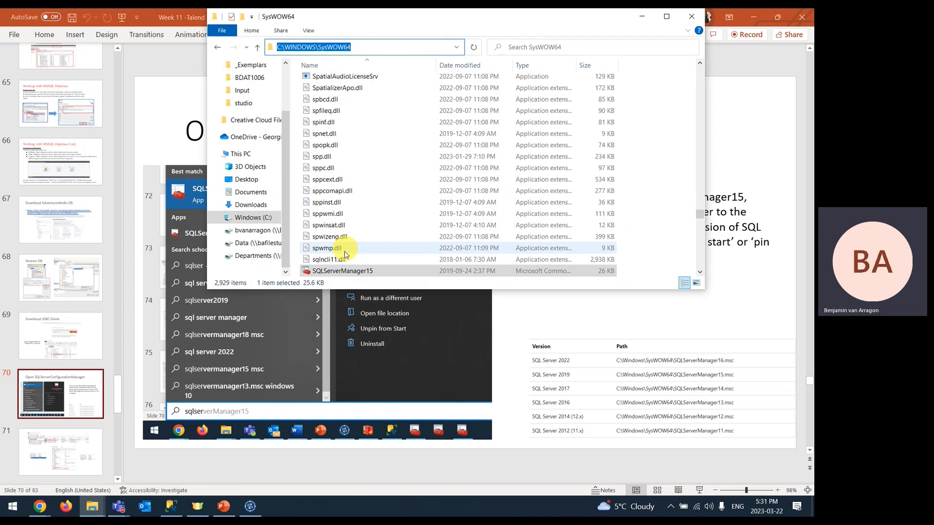
left_click(349, 271)
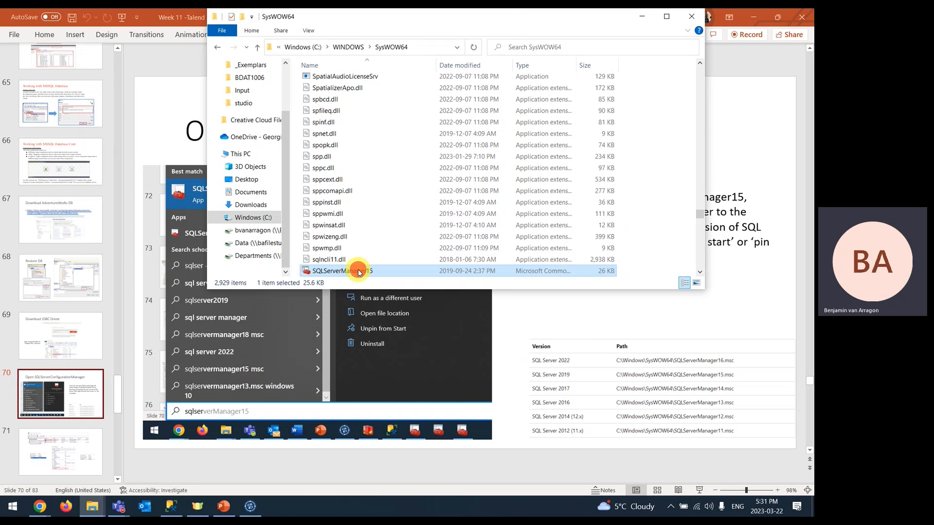
right_click(358, 272)
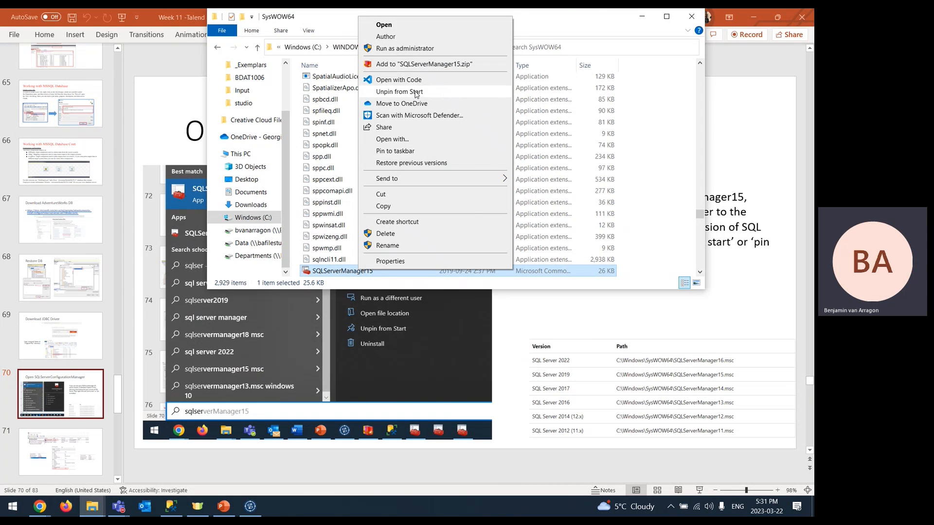
left_click(559, 19)
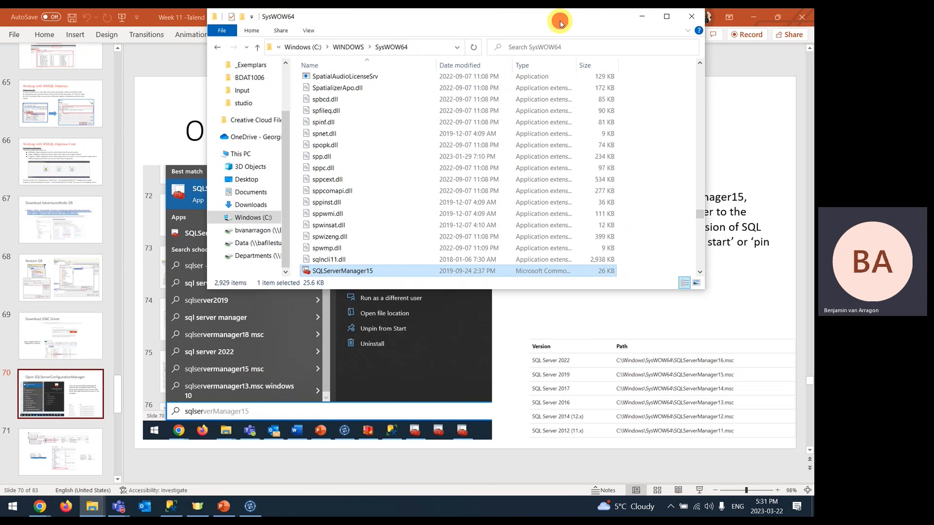
- Close the SysWOW64 folder, launch SQLServerManager15 via a 'sqlser' search, and move its window
left_click(687, 19)
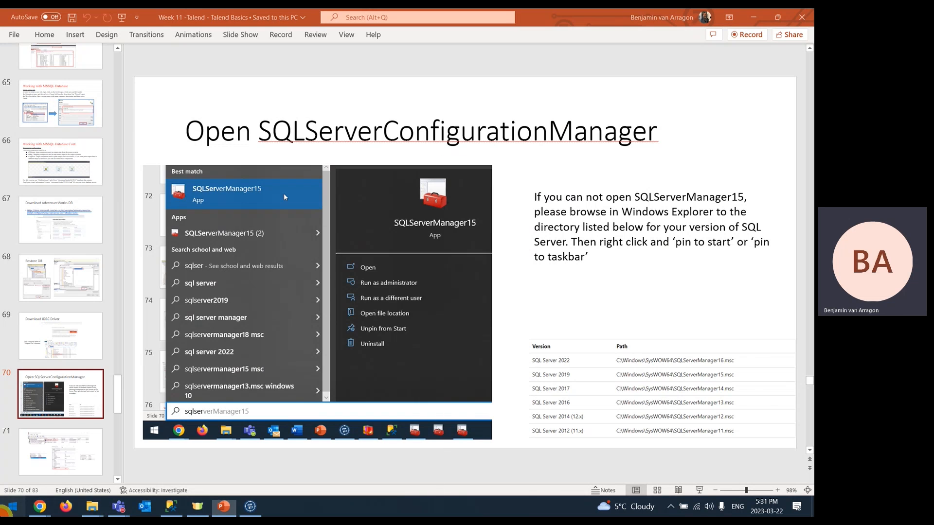
key("super")
type("sqlser")
key("Return")
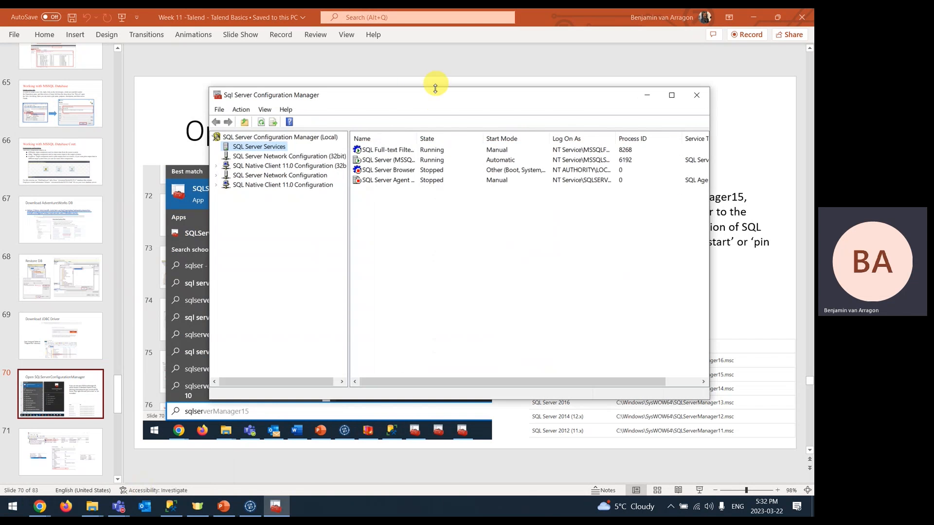
left_click_drag(436, 93, 382, 172)
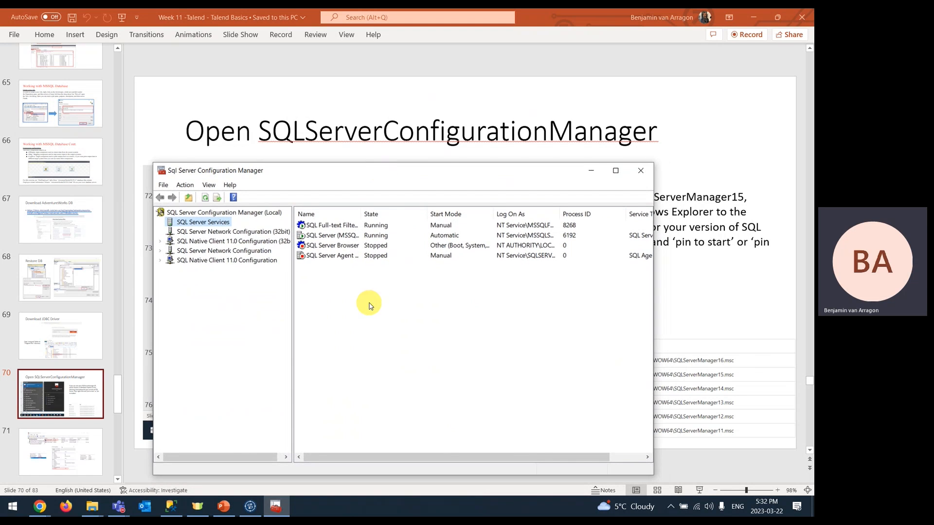
- Open TCP/IP properties under Protocols for MSSQLSERVER and keep Enabled set to Yes
left_click(163, 254)
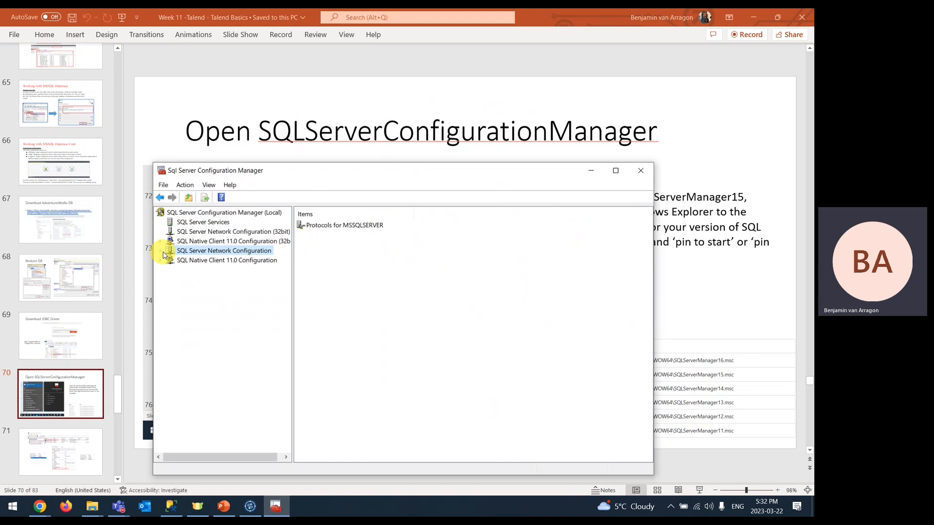
left_click(162, 253)
left_click(199, 260)
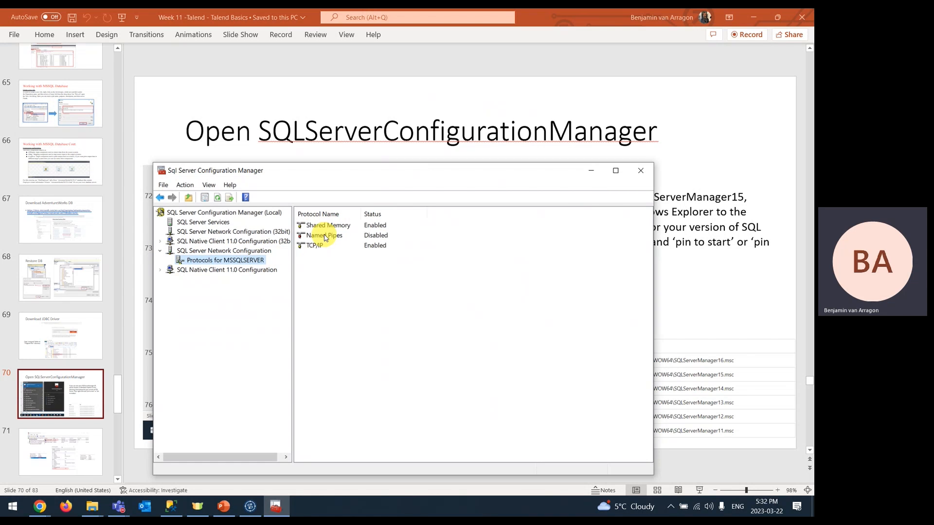
right_click(378, 250)
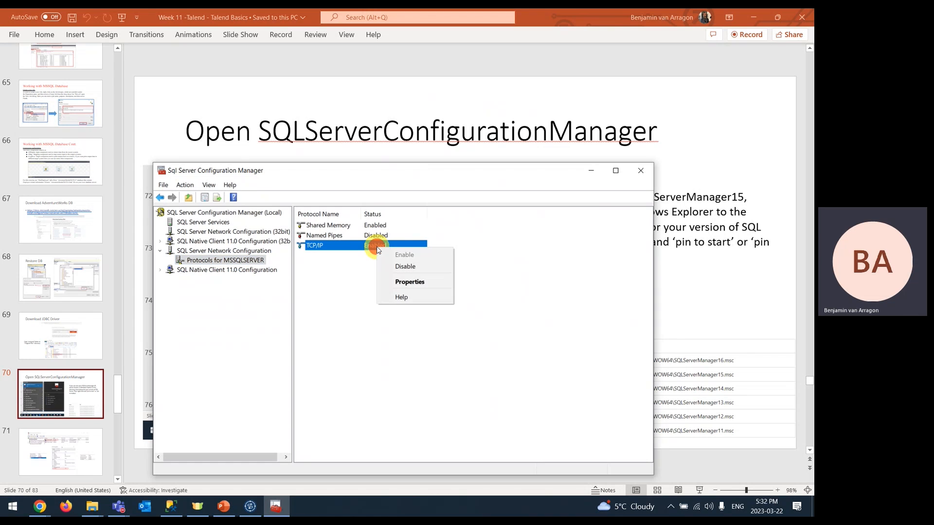
left_click(417, 285)
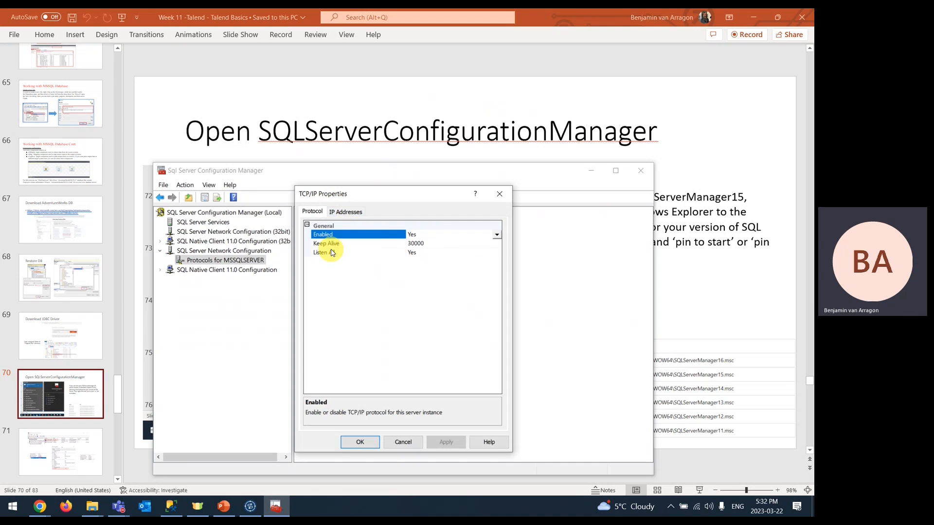
left_click(437, 234)
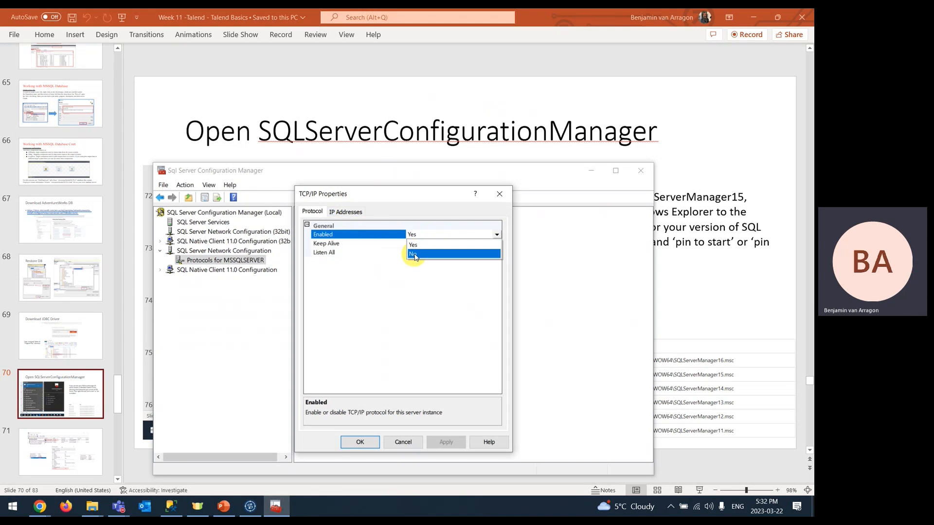
left_click(420, 244)
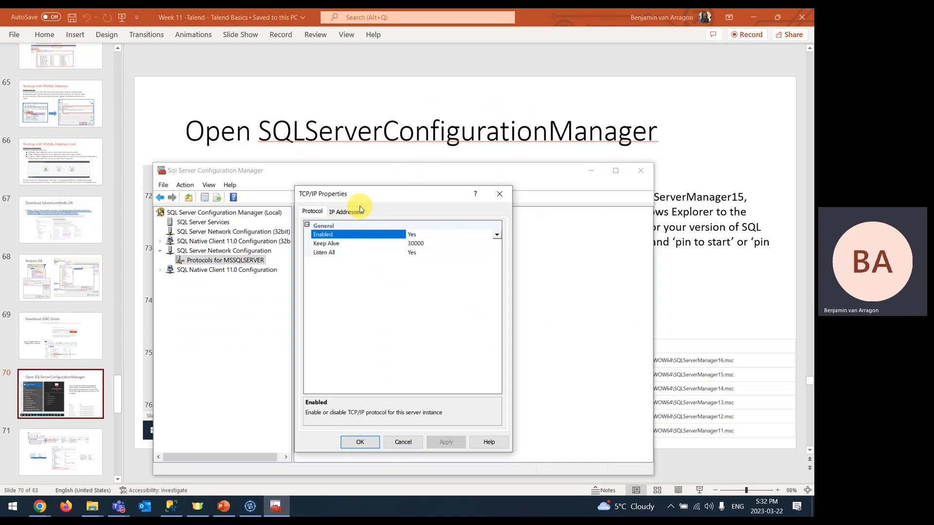
- Verify TCP port 1433 on IP1, IP10, IP11 and IPAll, then confirm the TCP/IP properties
left_click_drag(378, 195, 524, 179)
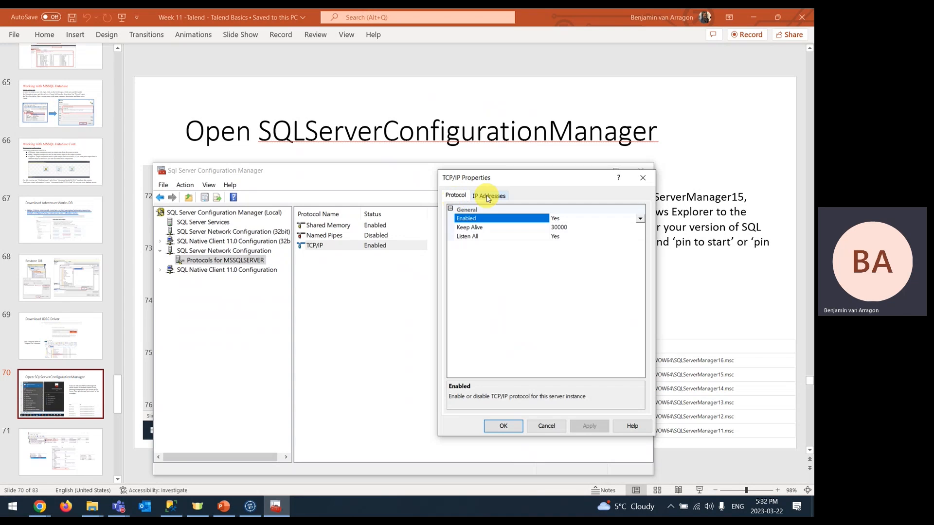
left_click(488, 197)
left_click(564, 256)
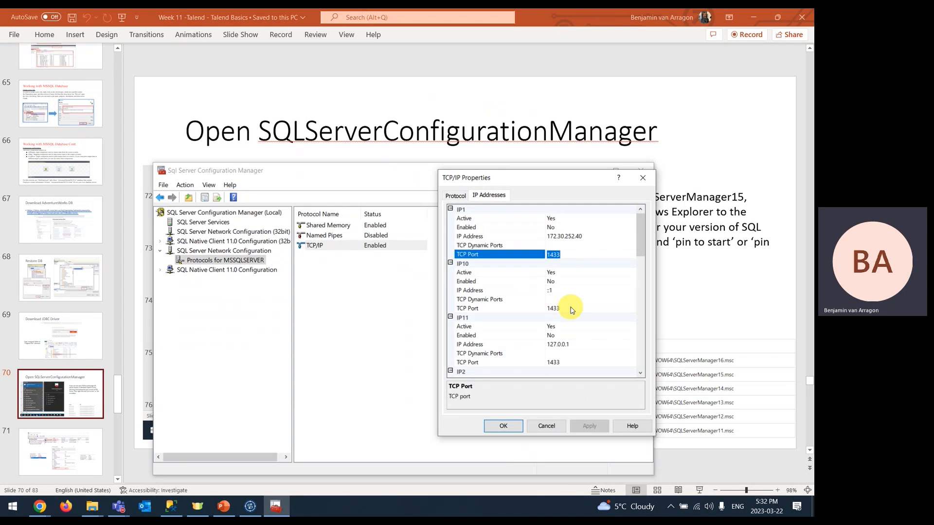
left_click(550, 309)
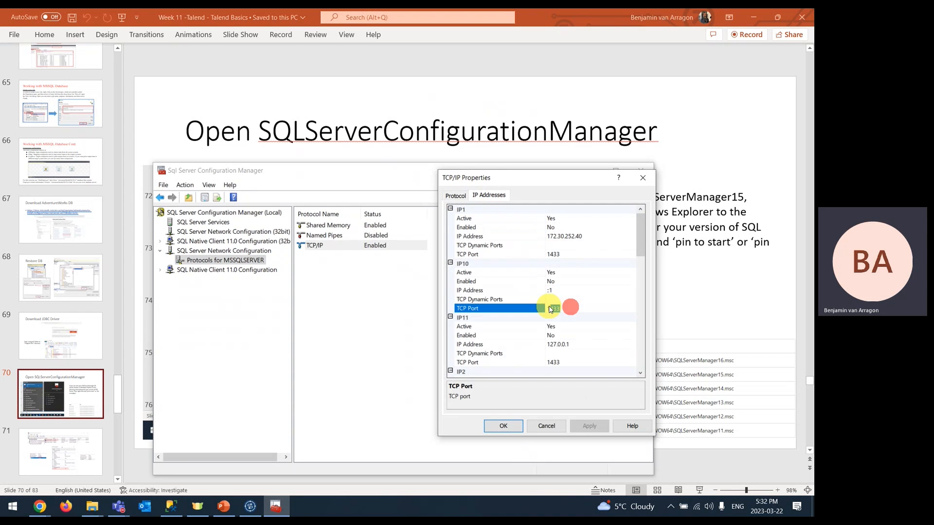
left_click(572, 361)
scroll(572, 297, "down", 15)
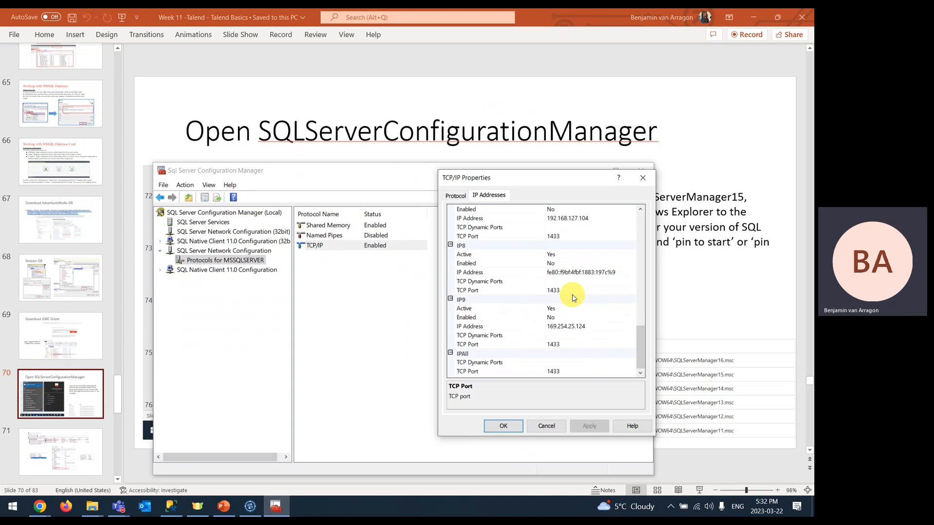
left_click(568, 372)
left_click(504, 426)
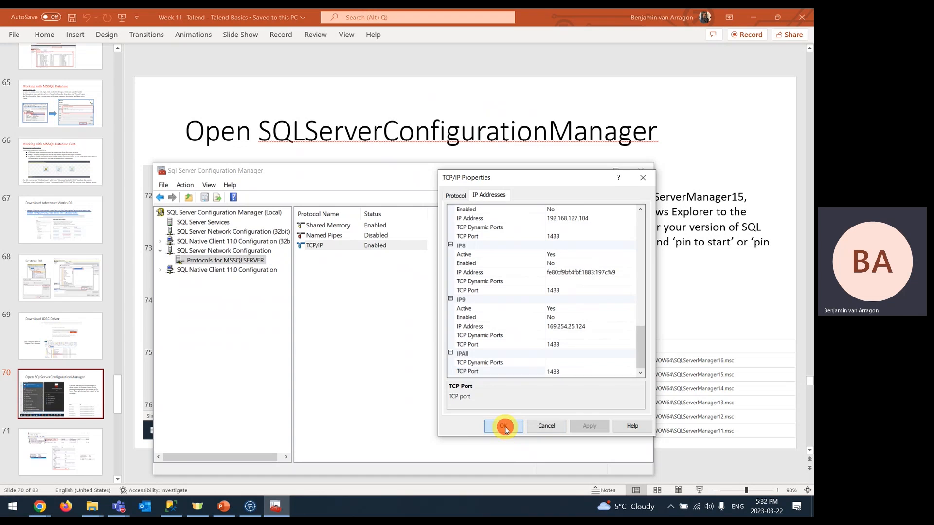
- Confirm SQL Server (MSSQLSERVER) is running with automatic start, then return to PowerPoint
left_click(381, 247)
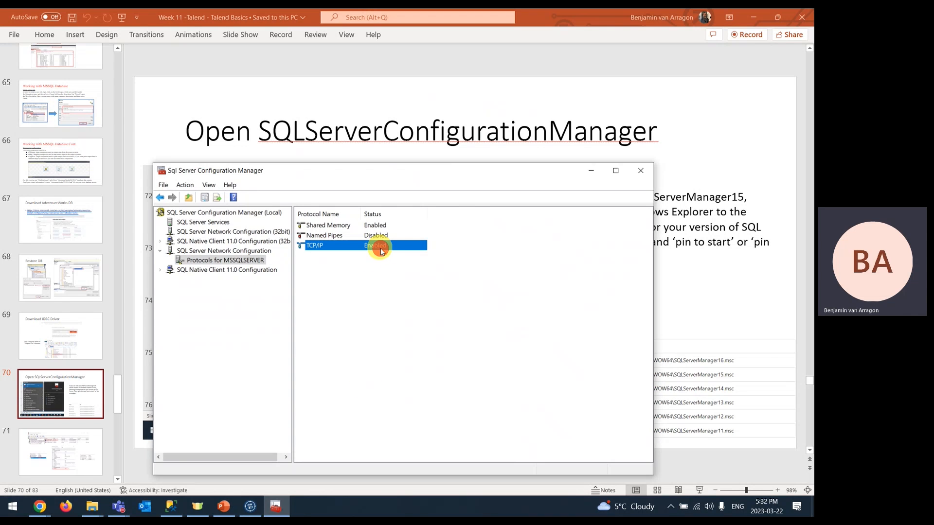
left_click(197, 223)
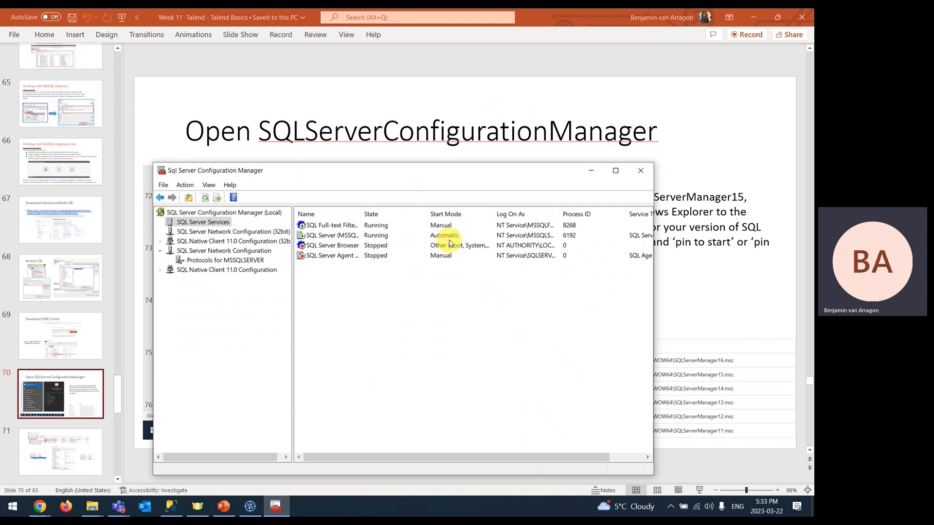
left_click(324, 238)
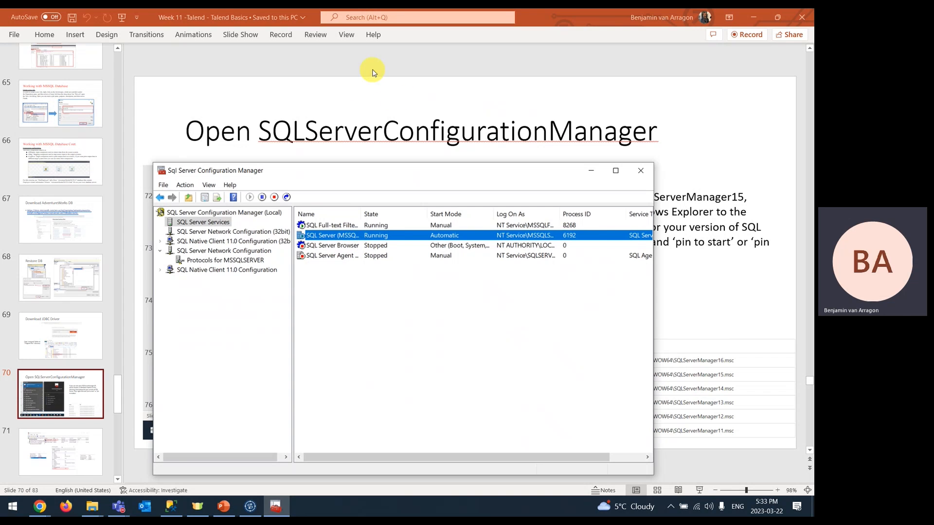
left_click(362, 89)
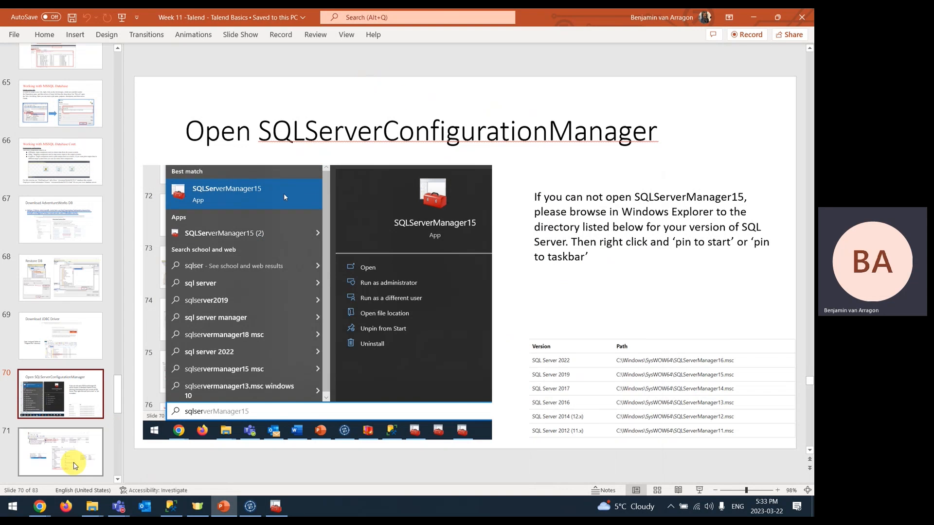
- Advance past slide 71 to slide 72, 'Ensure SQL Server & Windows Auth'
left_click(73, 459)
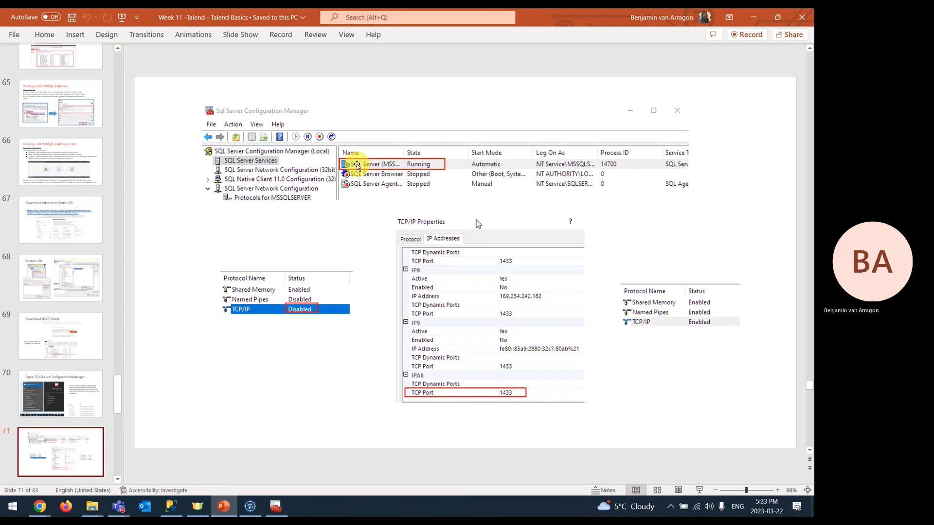
scroll(90, 437, "down", 3)
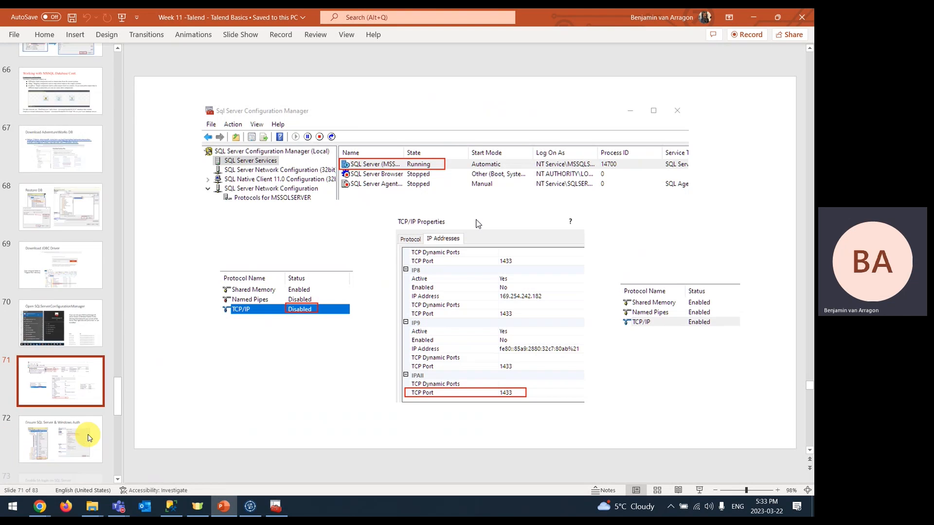
left_click(58, 376)
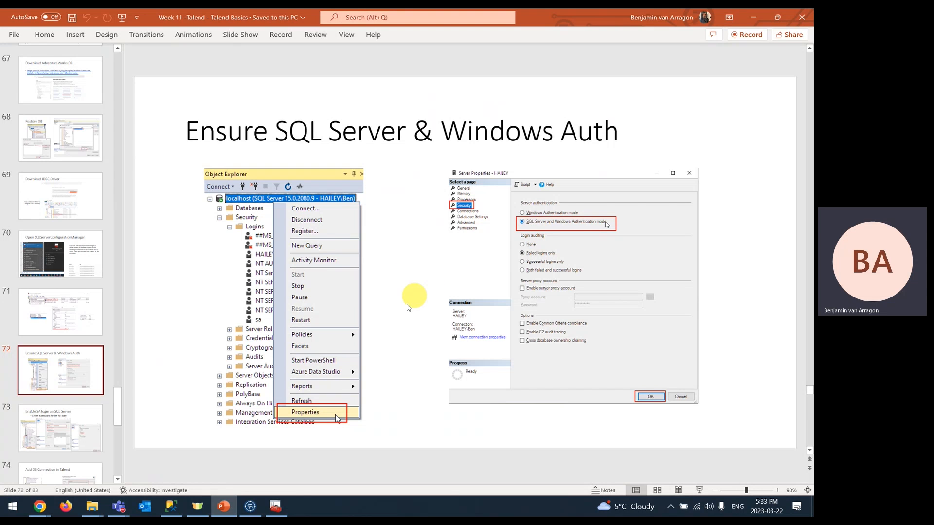
- Switch localhost's Security properties to SQL Server and Windows Authentication mode, then return to the slides
left_click(171, 506)
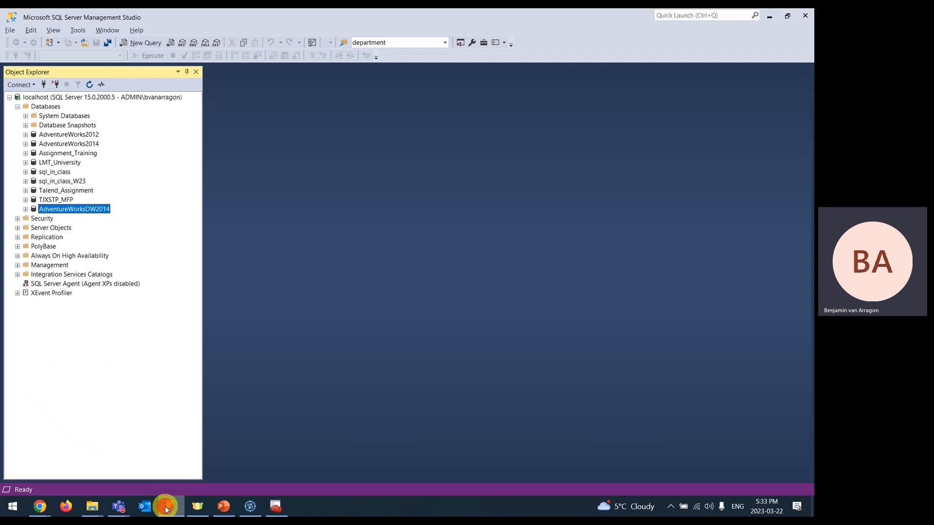
right_click(57, 99)
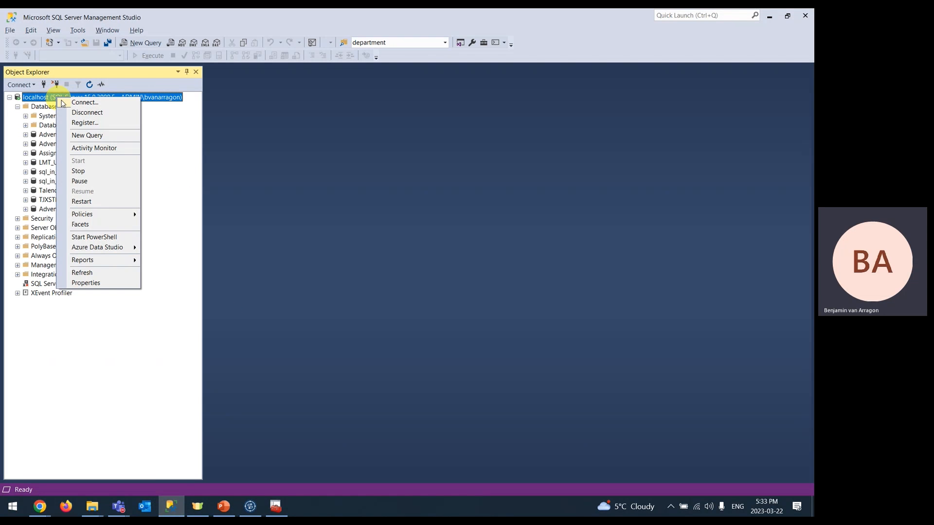
left_click(91, 283)
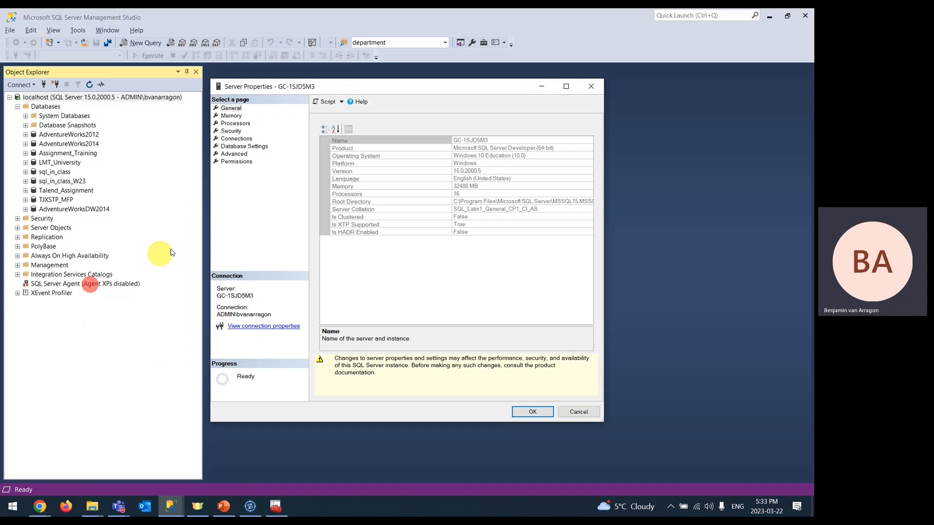
left_click(231, 131)
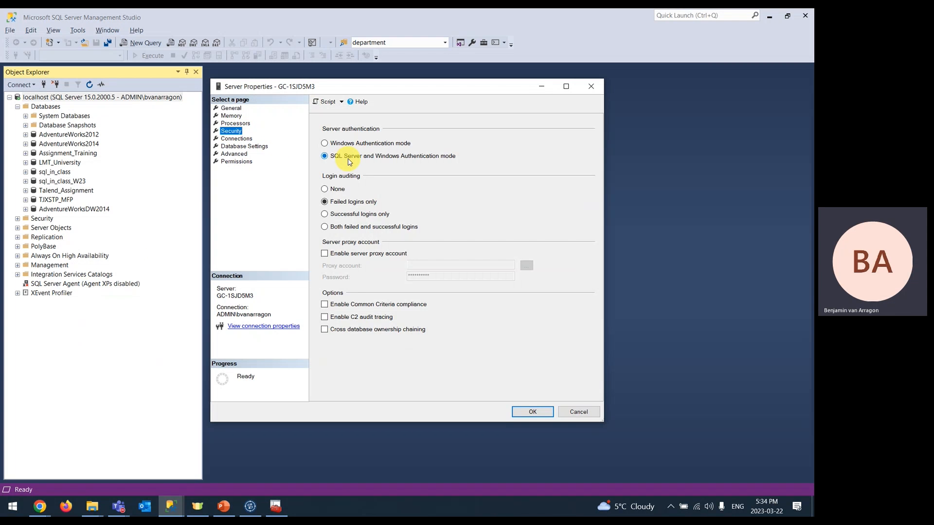
left_click(327, 143)
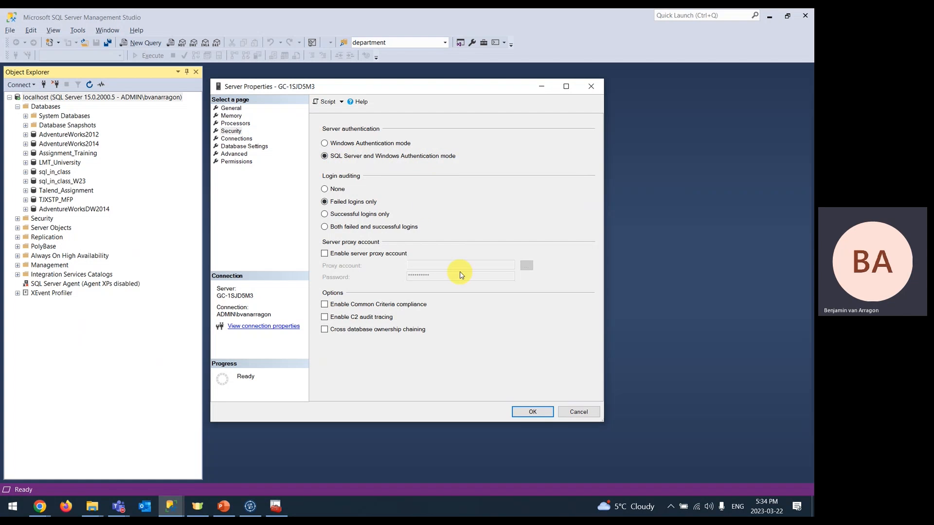
left_click(533, 411)
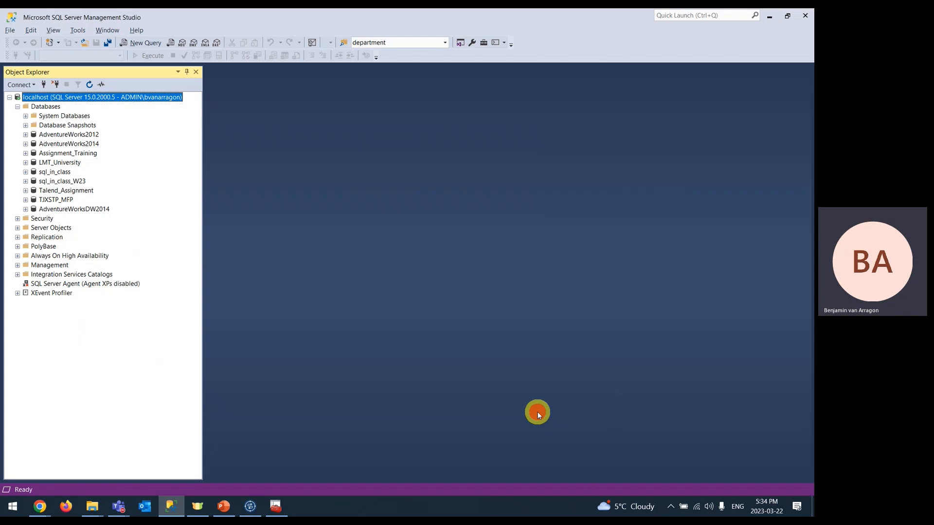
key("alt+Tab")
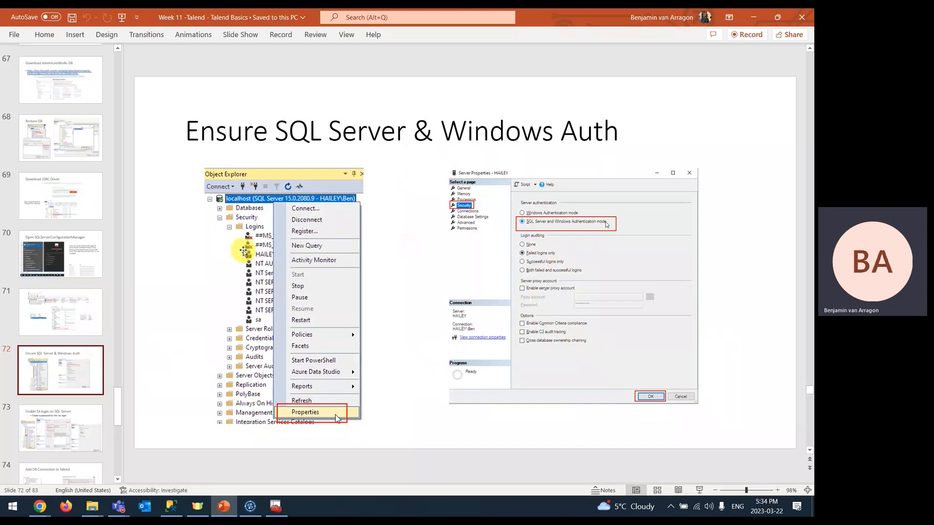
- On slide 73, append the sa login's password label and value to the bullet
left_click(36, 410)
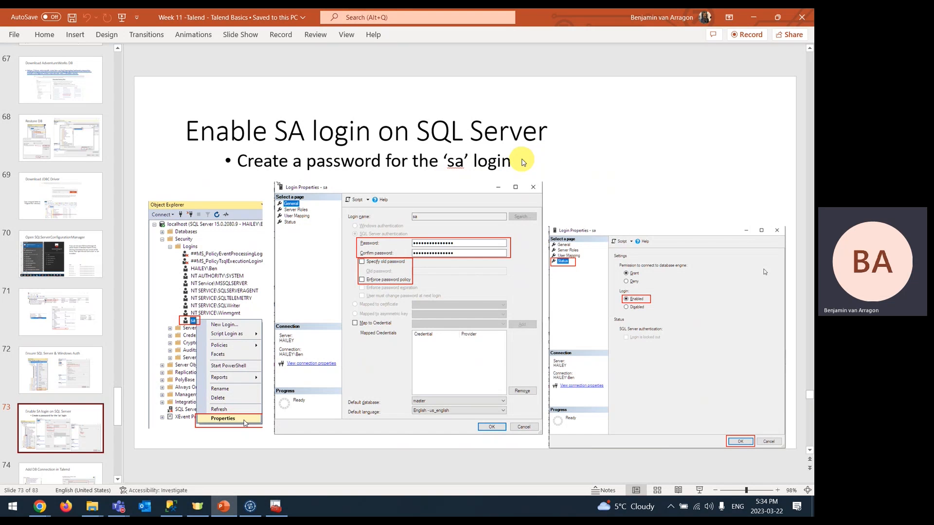
left_click(507, 158)
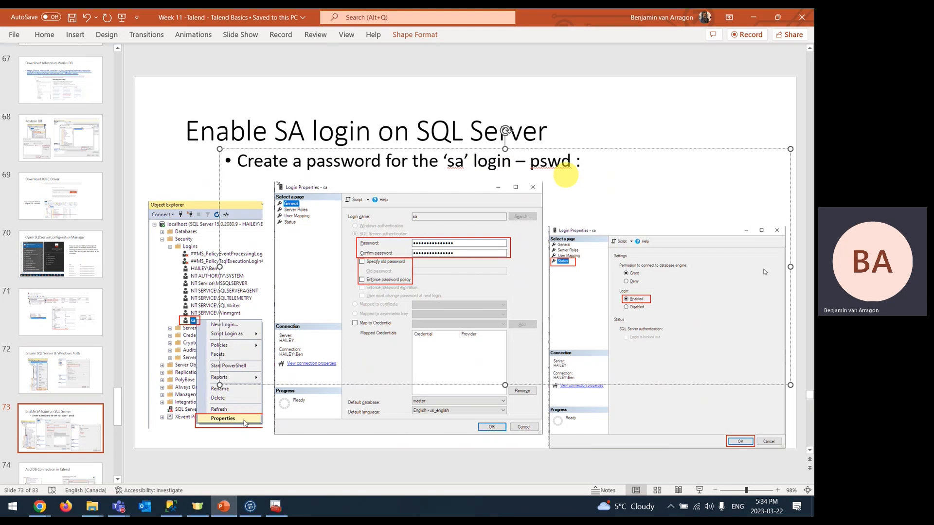
key("shift+Left")
key("shift+Left")
key("shift+Left")
key("shift+Left")
key("shift+Left")
key("shift+Left")
key("shift+Left")
key("shift+Left")
key("shift+Left")
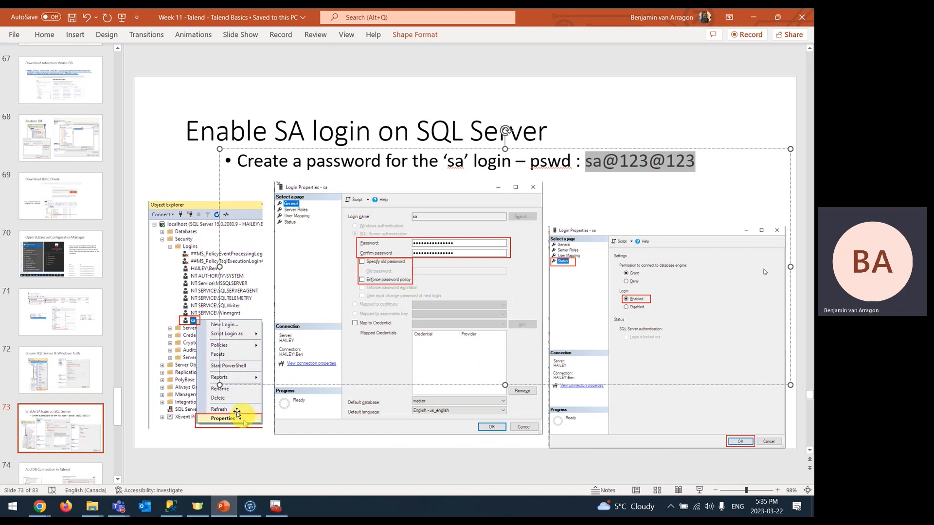
- Expand Security > Logins to review the sa and sa2 logins, then start a New Login
left_click(170, 508)
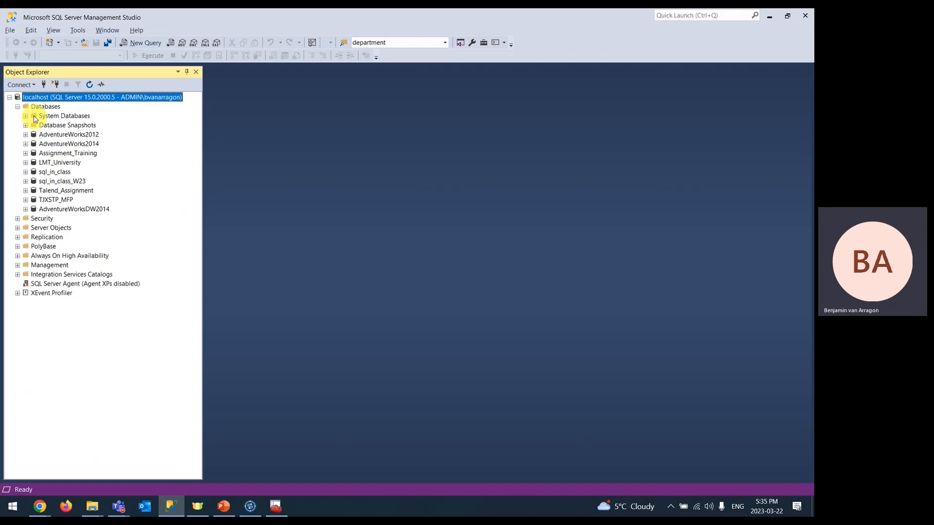
left_click(17, 219)
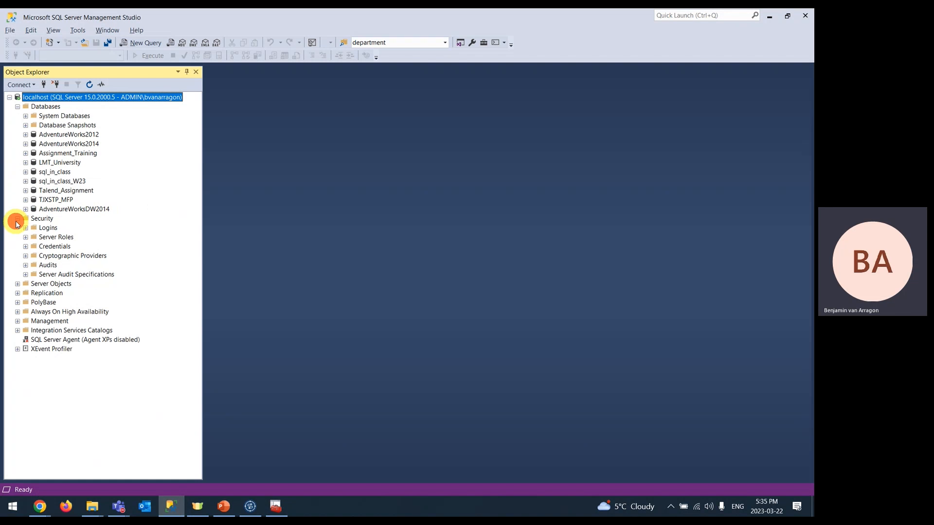
left_click(26, 228)
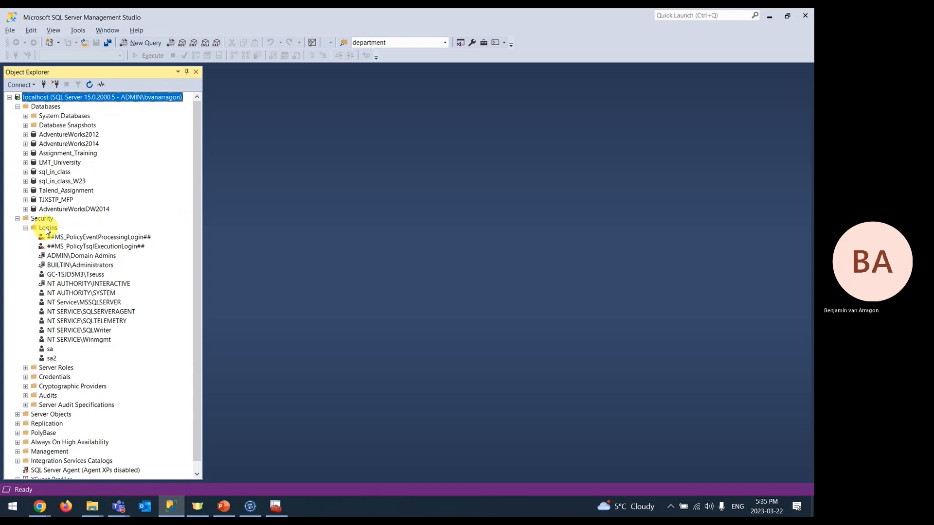
left_click(49, 349)
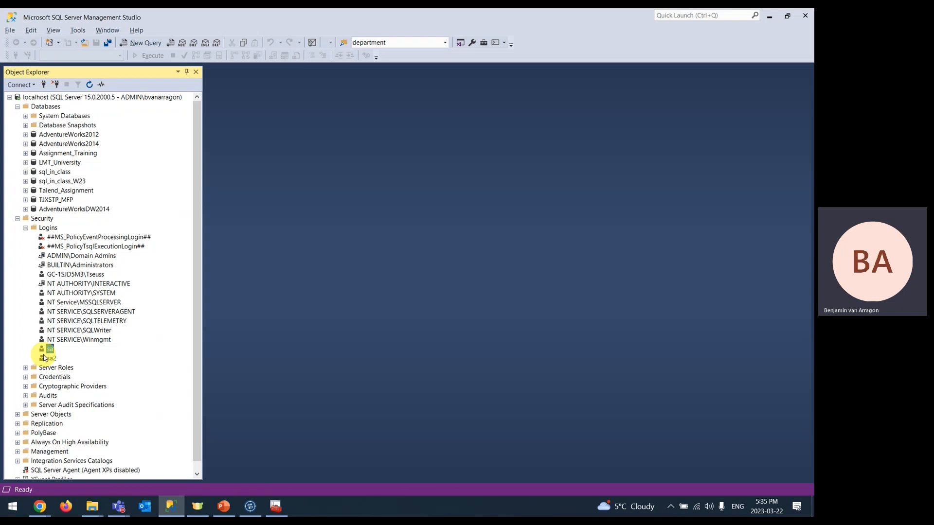
left_click(50, 359)
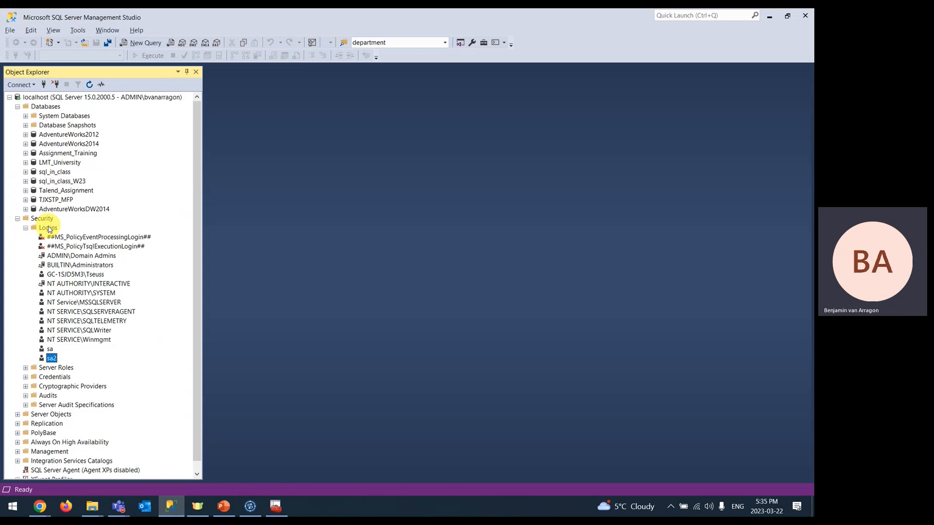
right_click(49, 229)
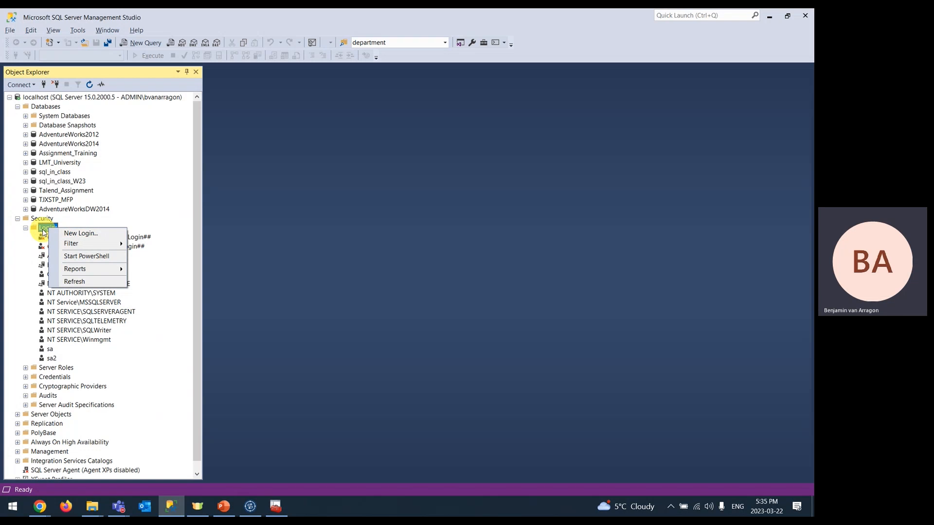
left_click(96, 233)
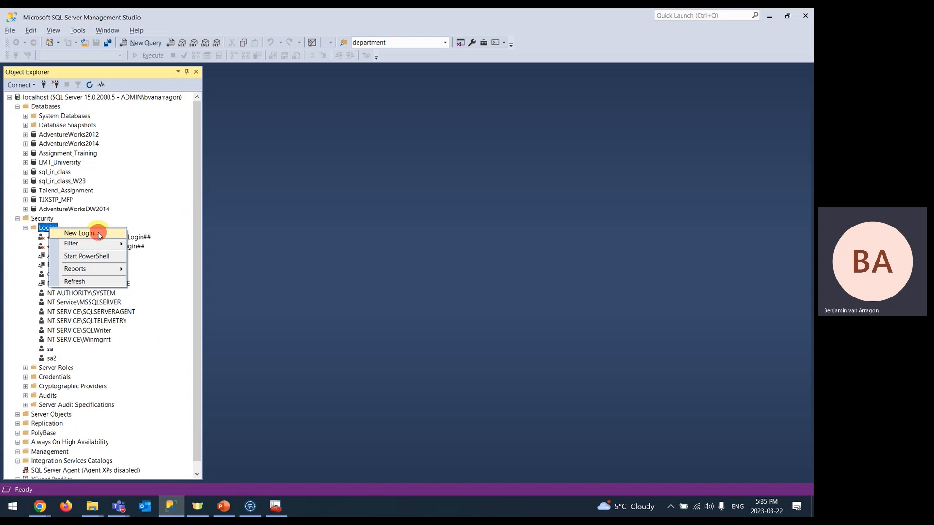
- Create login sa3 using SQL Server authentication with a password, then bring up its context menu
left_click(436, 123)
type("sa3")
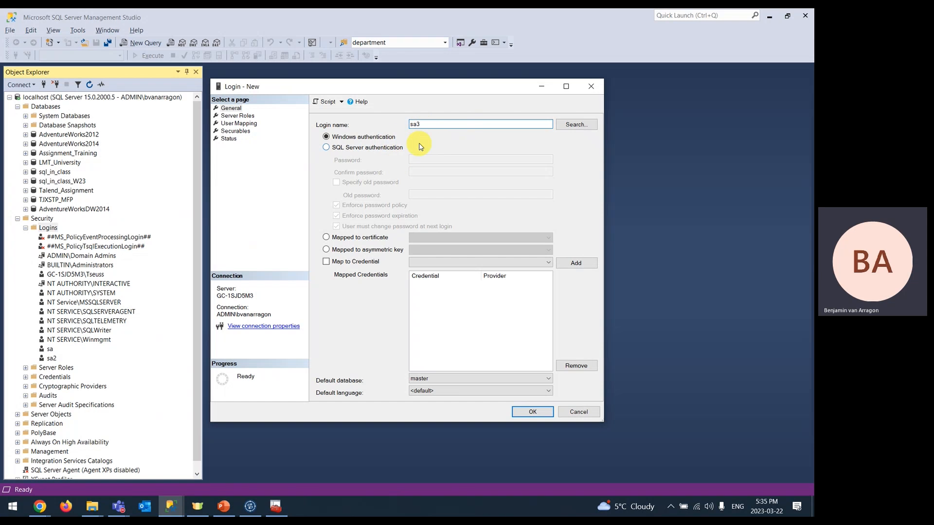
left_click(326, 147)
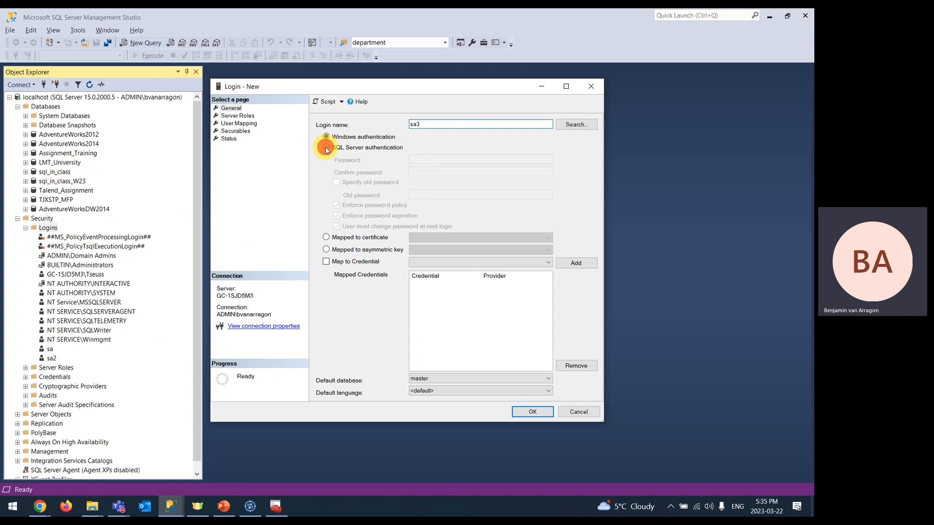
left_click(427, 159)
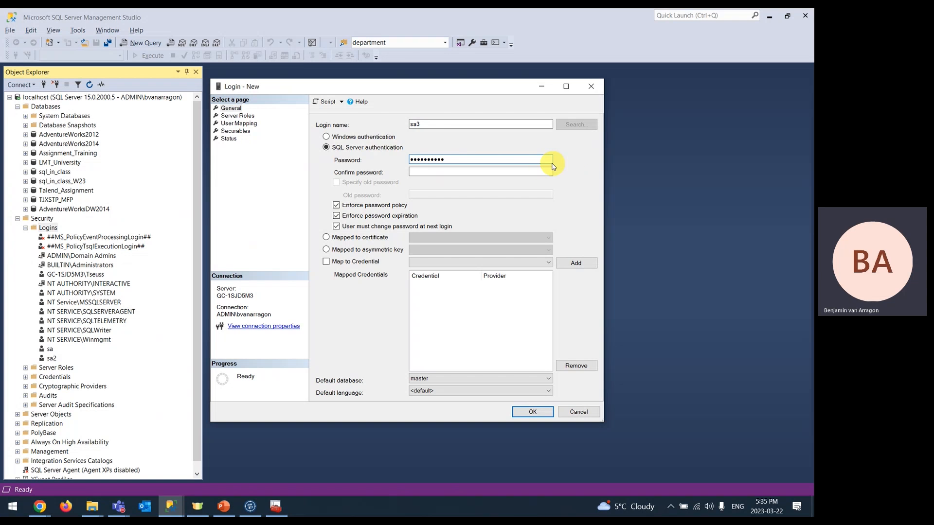
left_click(542, 174)
type("•")
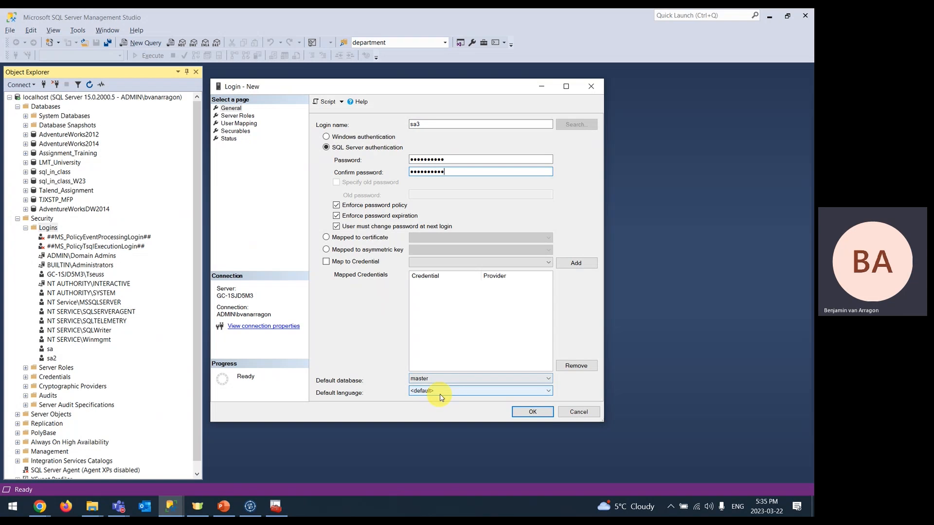
left_click(533, 412)
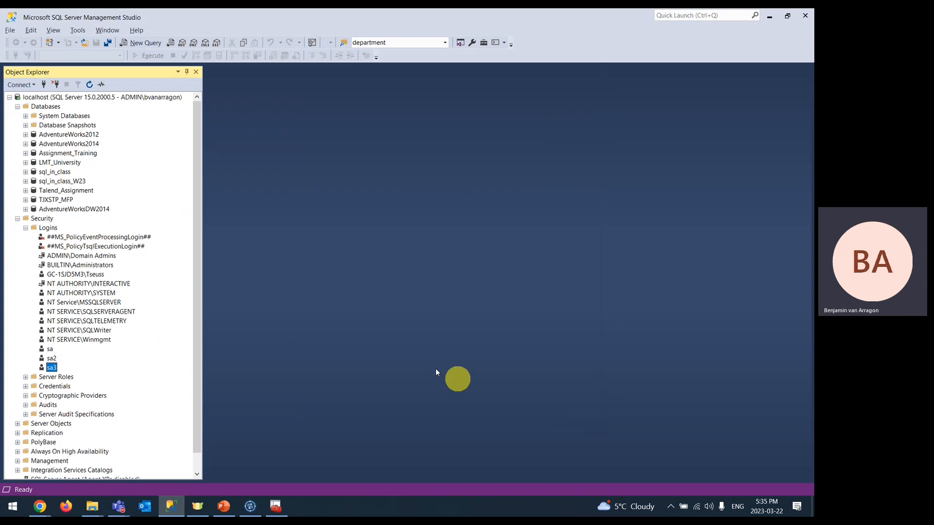
right_click(51, 368)
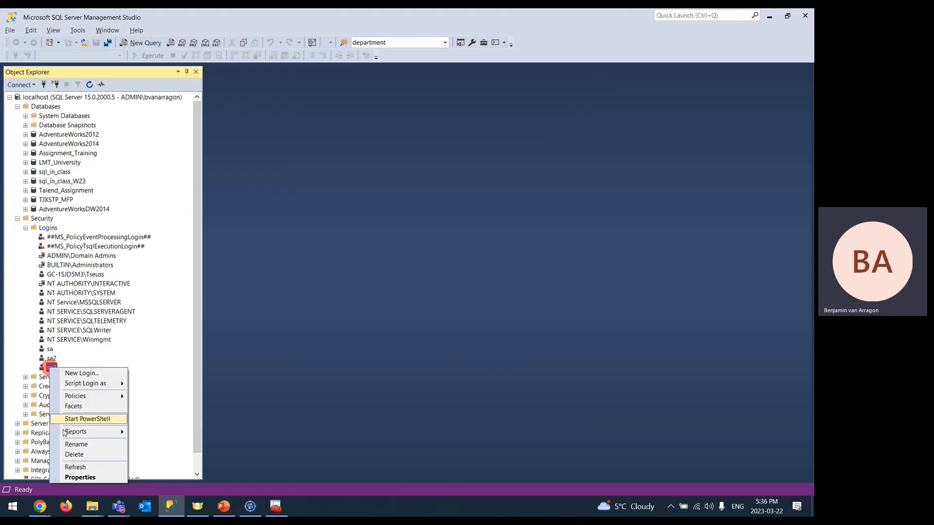
- Set the sa3 login's status to Disabled and refresh the Logins list
left_click(80, 478)
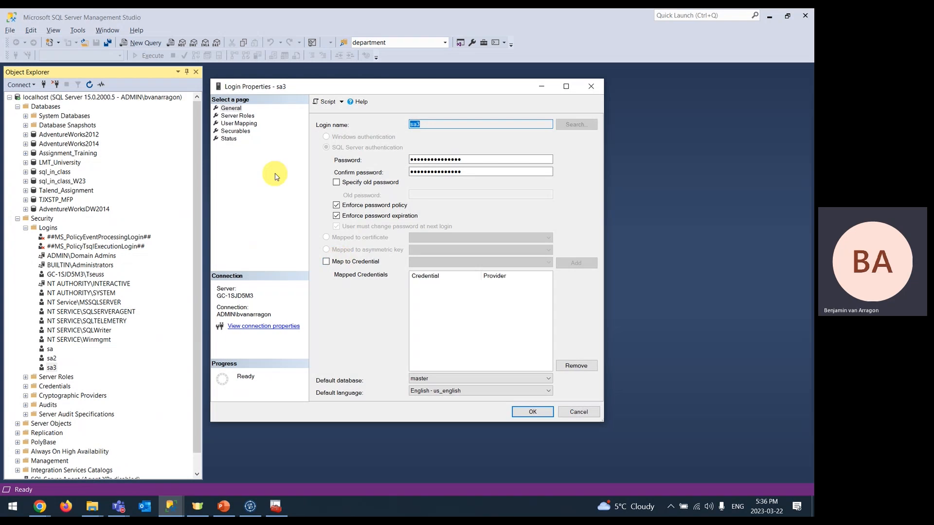
left_click(228, 138)
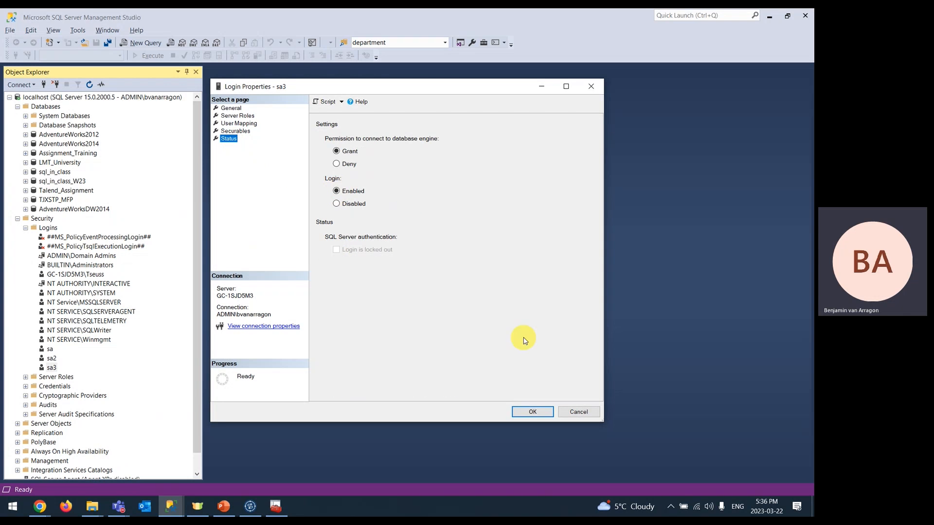
left_click(336, 205)
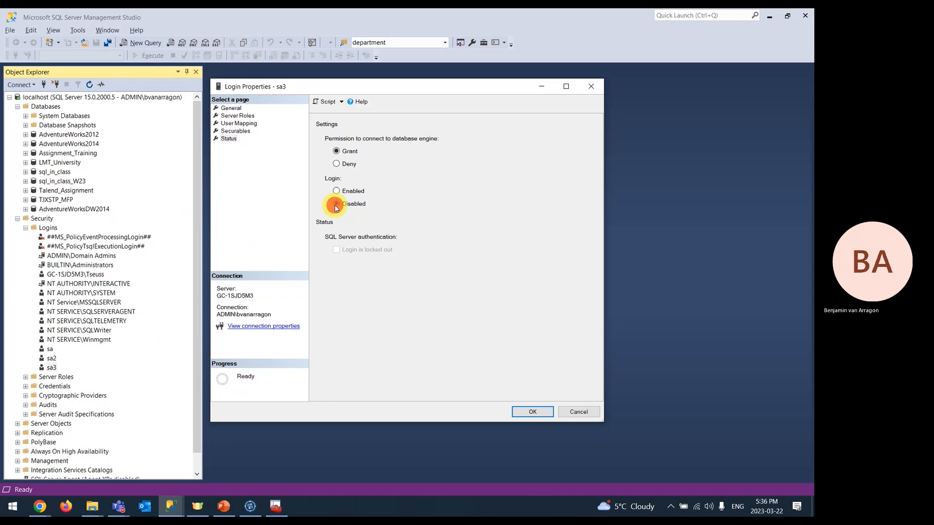
left_click(533, 412)
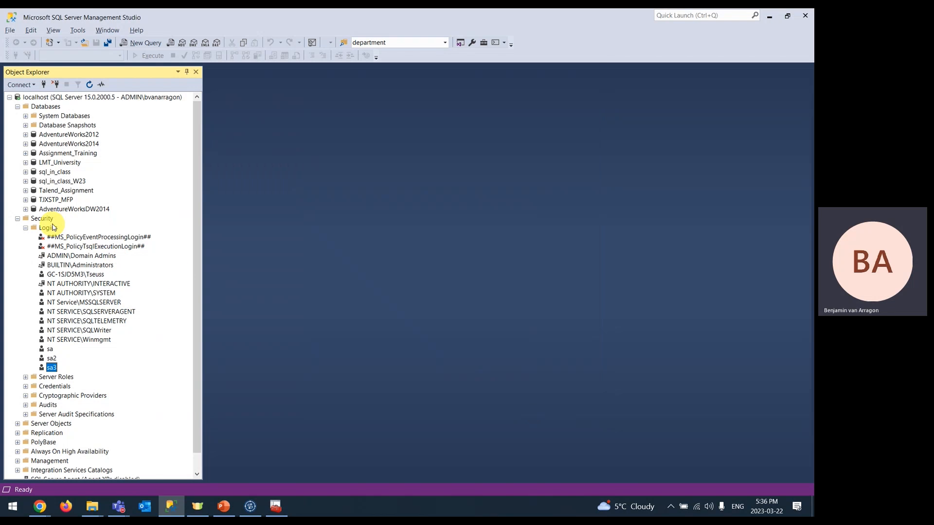
right_click(52, 228)
left_click(85, 275)
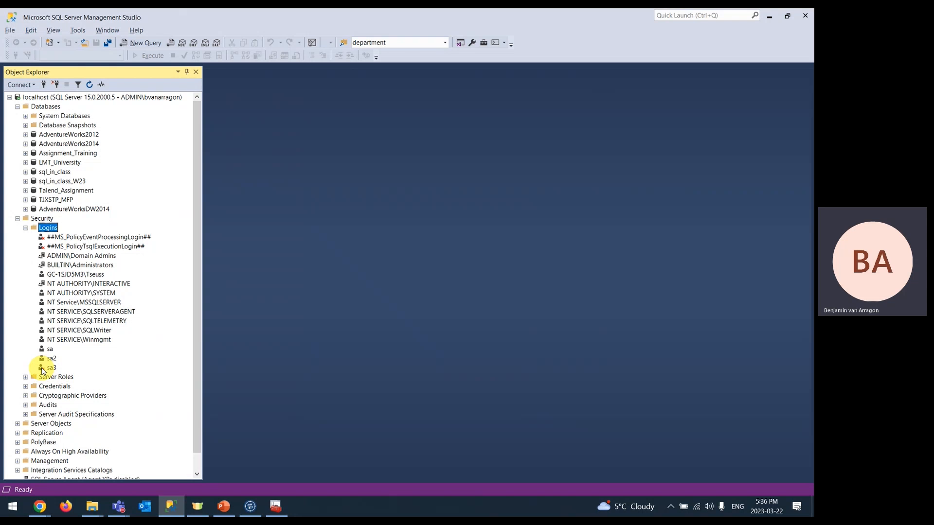
- Set sa3 back to Enabled in its Status page and refresh the Logins list
right_click(42, 369)
left_click(73, 477)
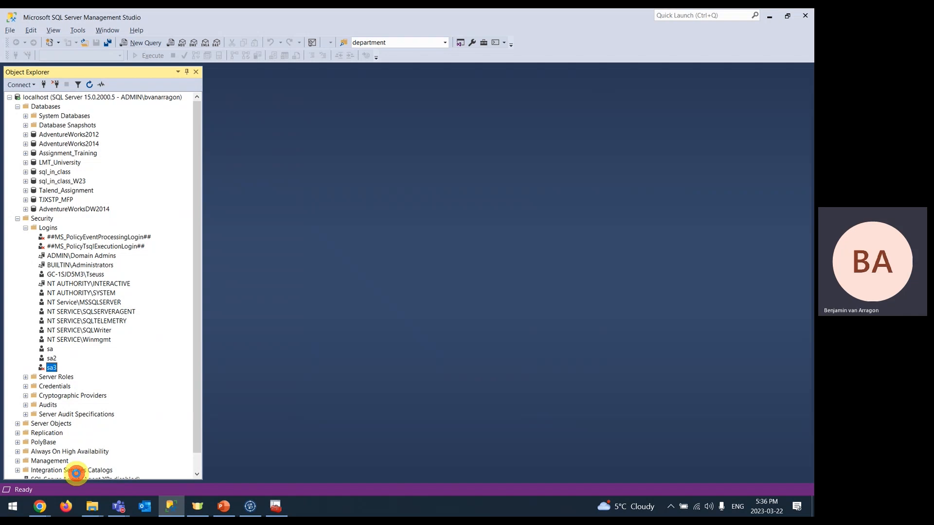
left_click(232, 140)
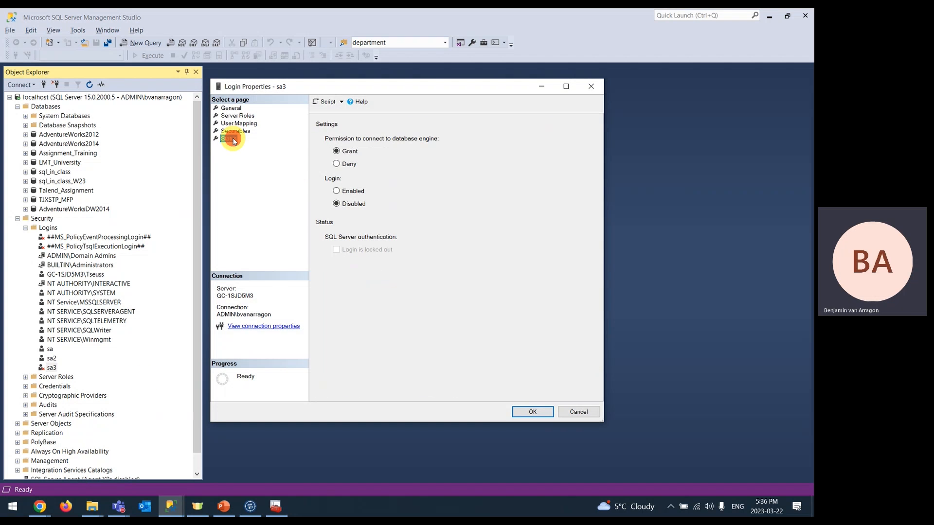
left_click(337, 192)
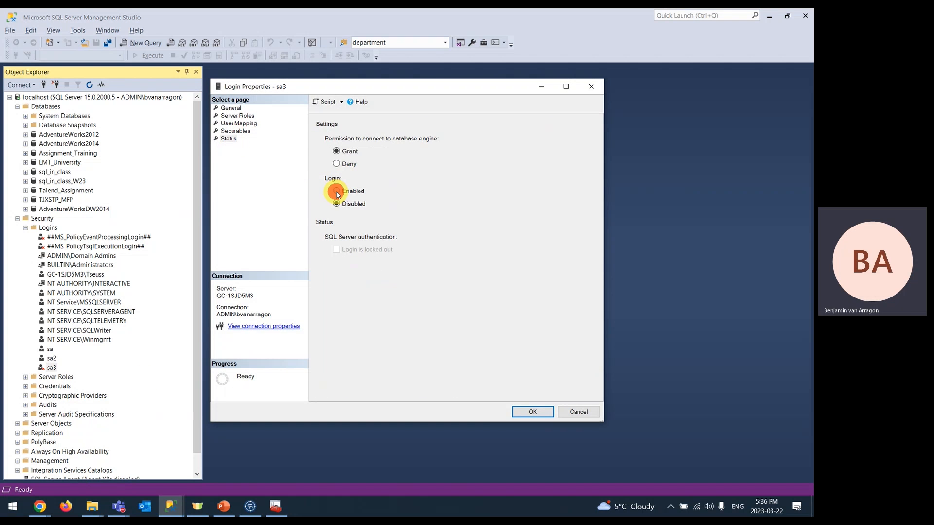
left_click(521, 411)
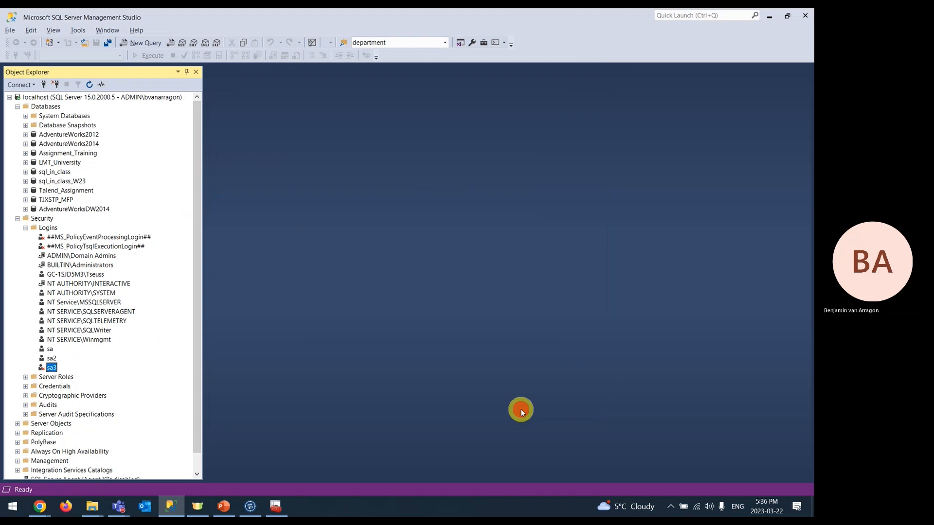
right_click(44, 229)
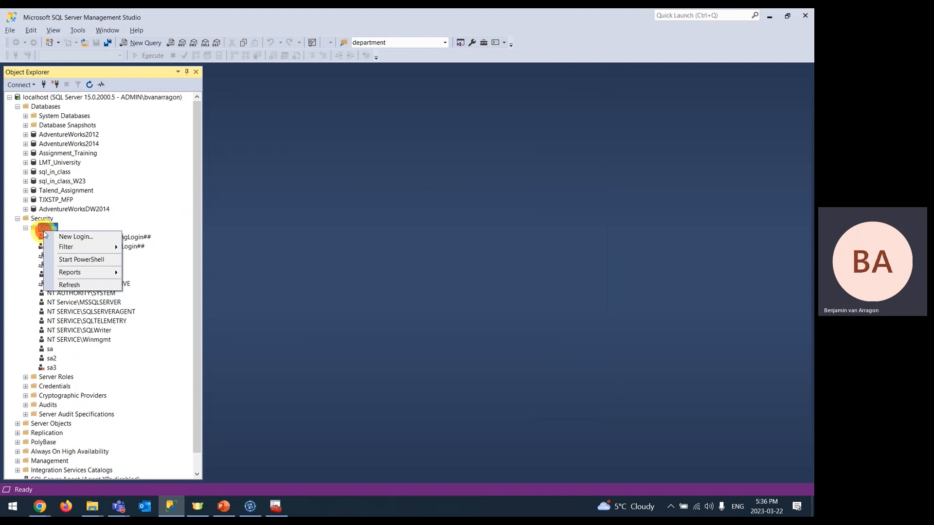
left_click(73, 284)
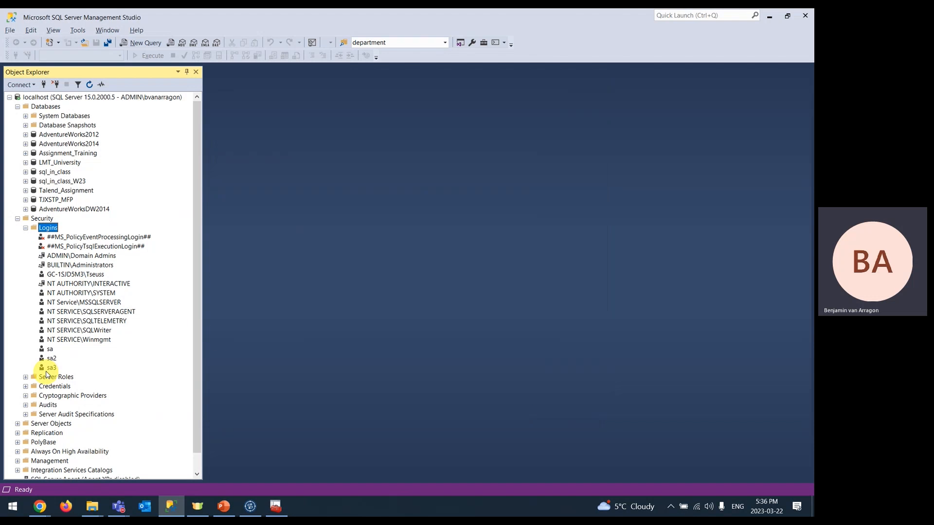
- Go to slide 74, 'Add DB Connection in Talend', then return to Management Studio
left_click(223, 506)
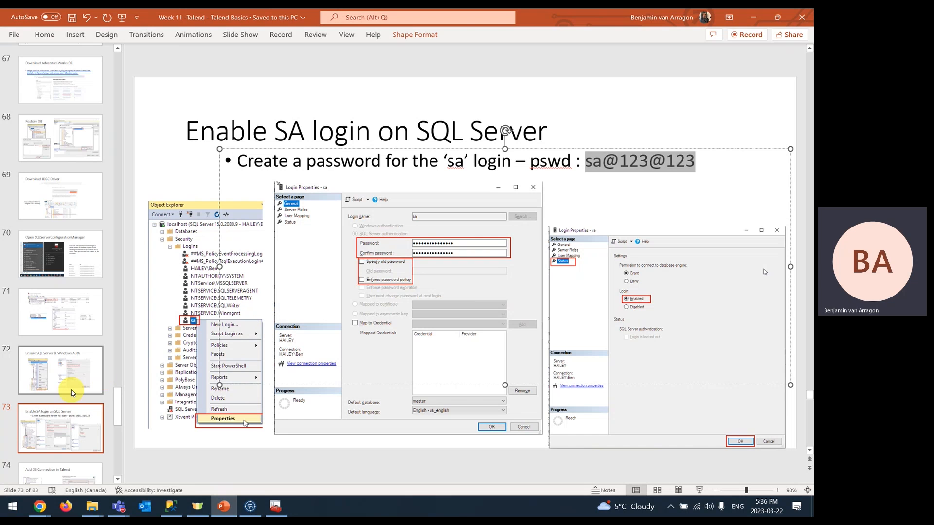
scroll(69, 385, "down", 3)
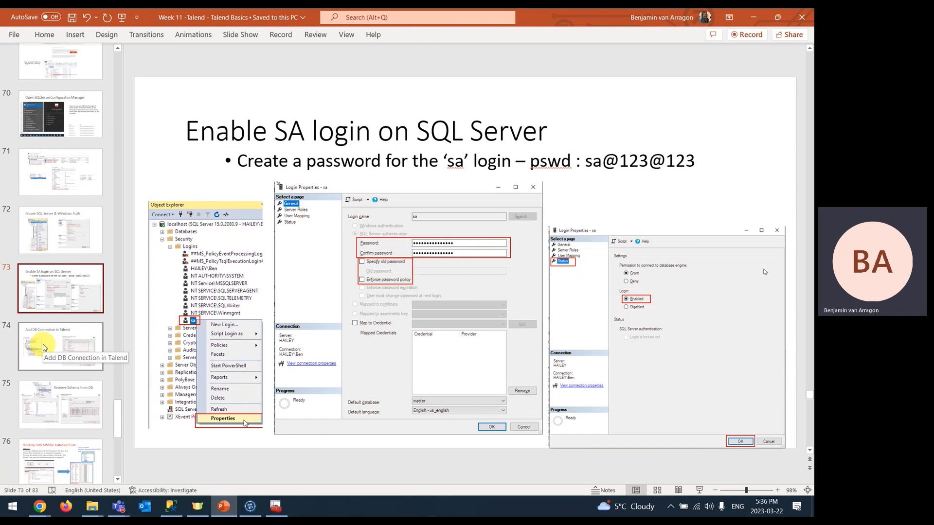
left_click(44, 347)
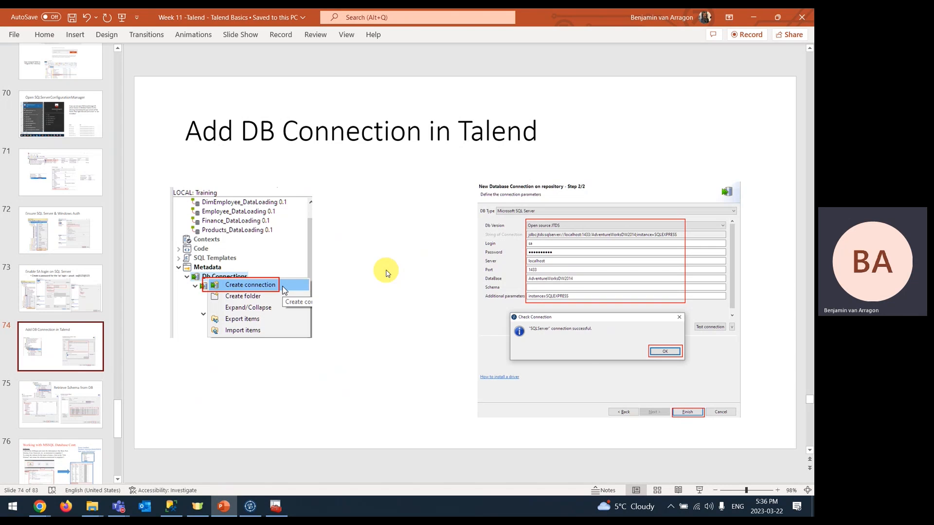
key("alt+Tab")
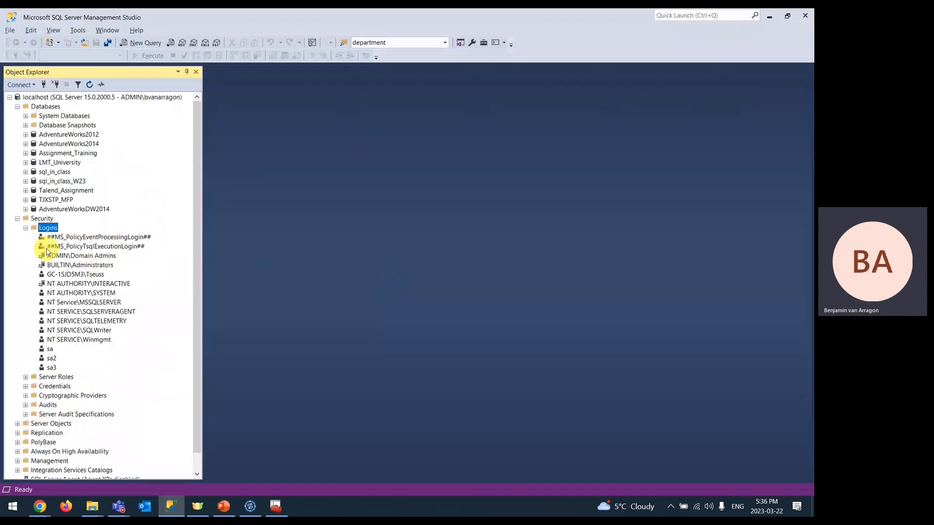
- Collapse the Security and Databases folders and disconnect from localhost
left_click(17, 218)
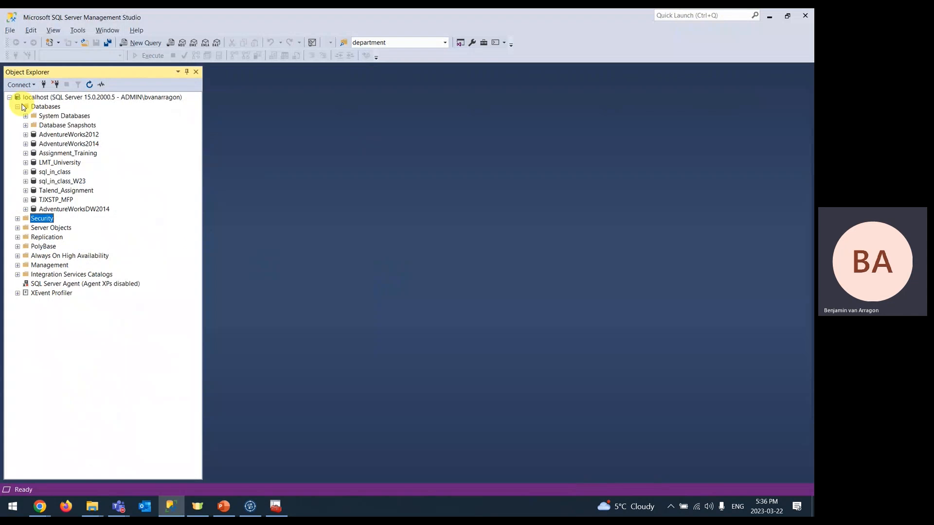
left_click(17, 106)
left_click(41, 99)
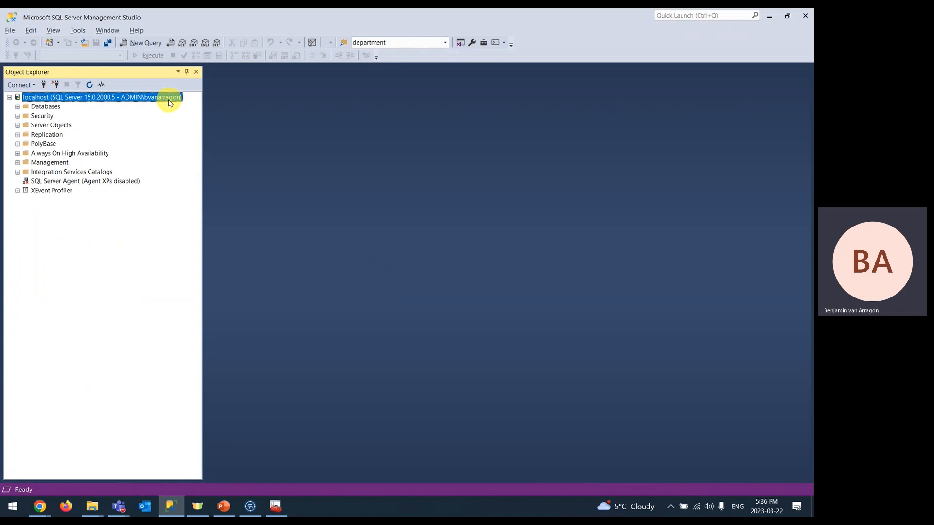
left_click(56, 85)
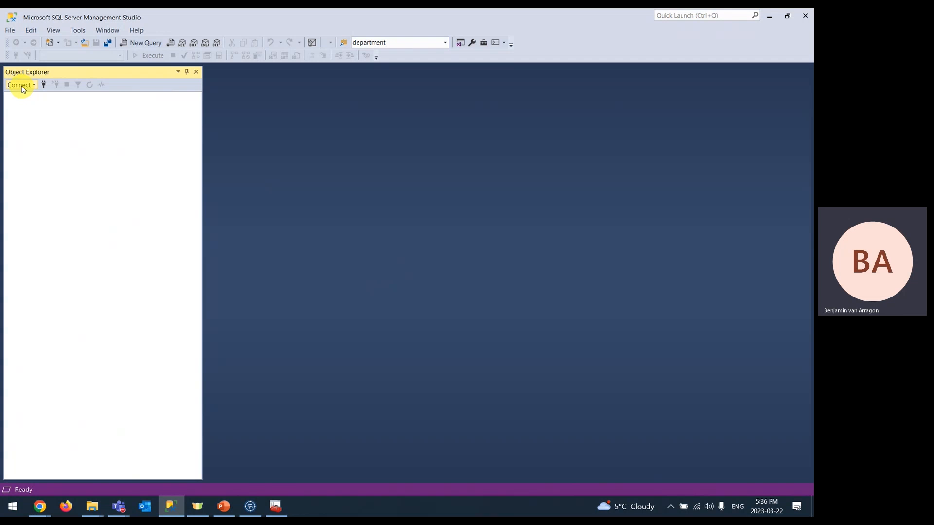
- Reconnect to the Database Engine as sa3 with SQL Server Authentication, confirming the replacement password
left_click(43, 84)
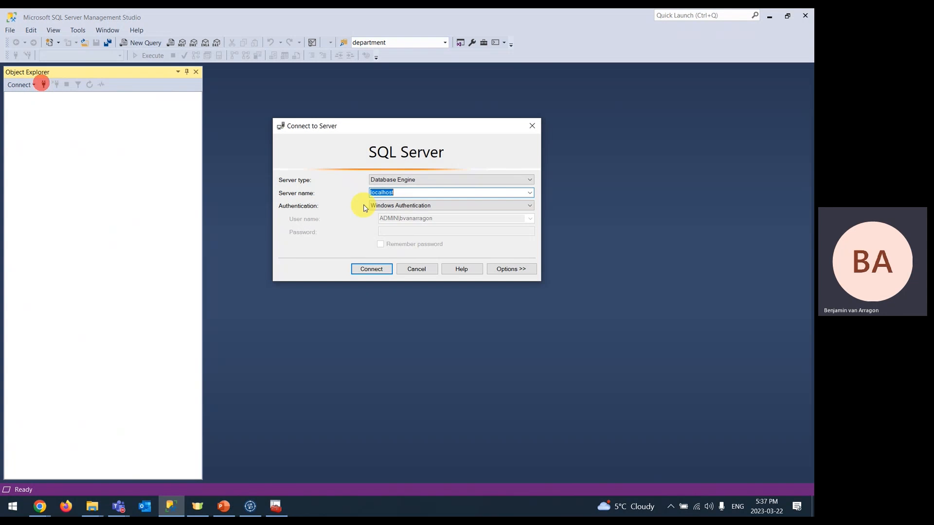
left_click(402, 210)
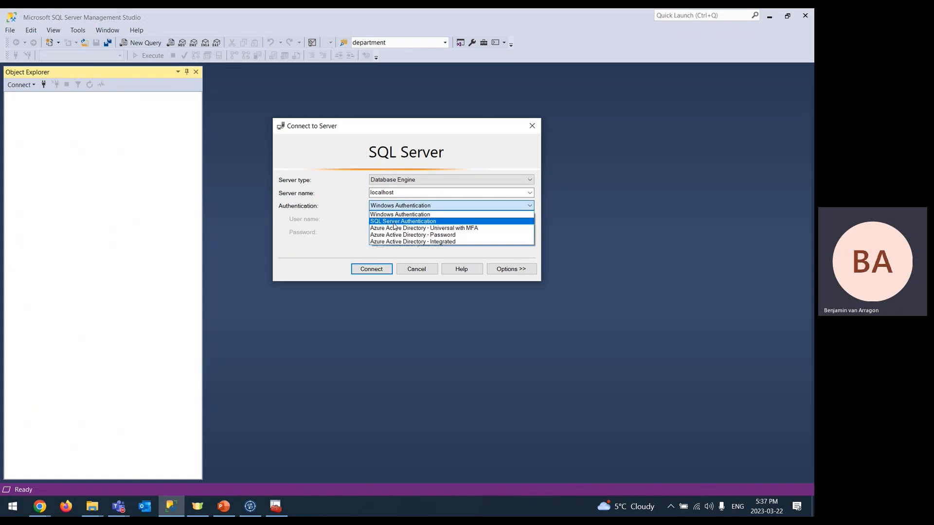
left_click(395, 222)
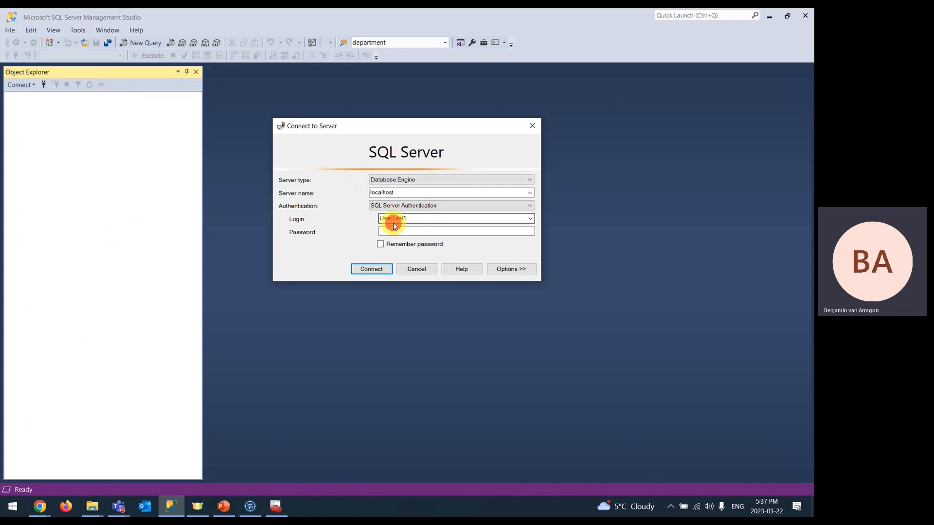
left_click_drag(414, 218, 358, 210)
type("sa")
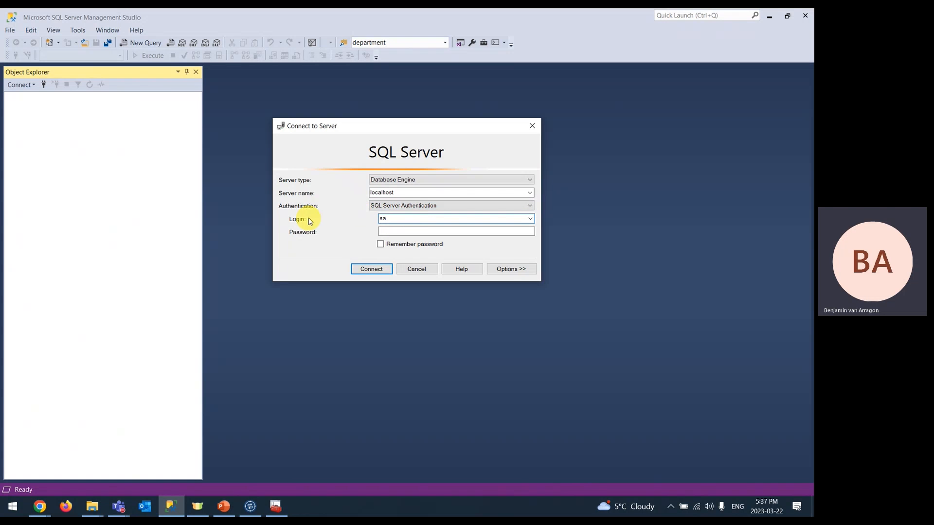
type("3")
left_click(419, 230)
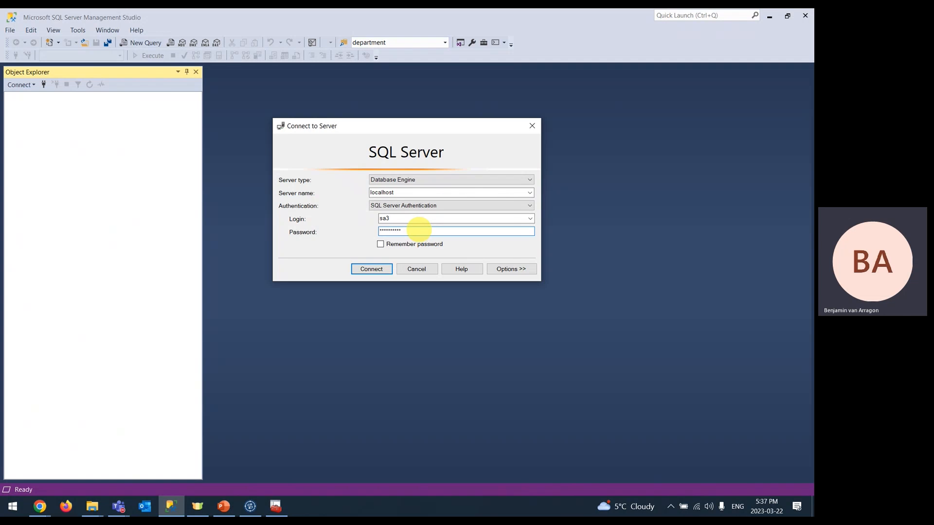
key("Return")
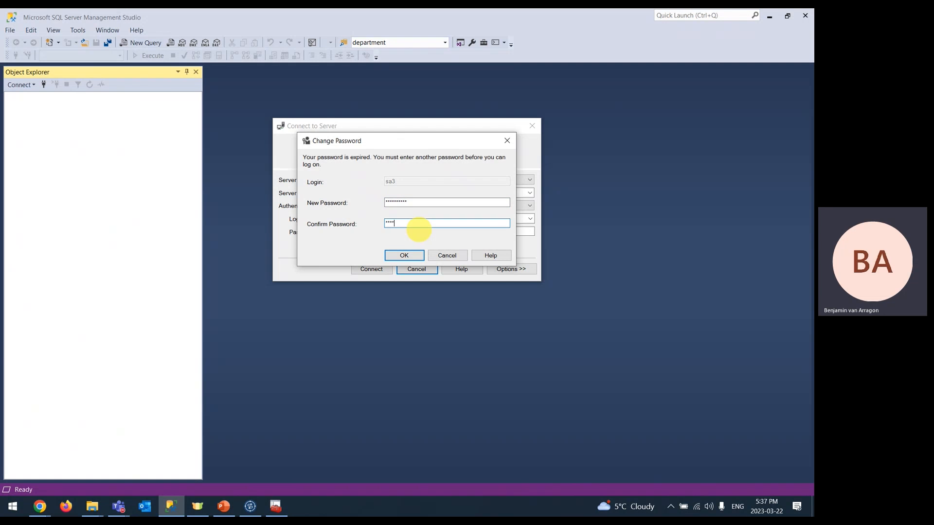
key("Return")
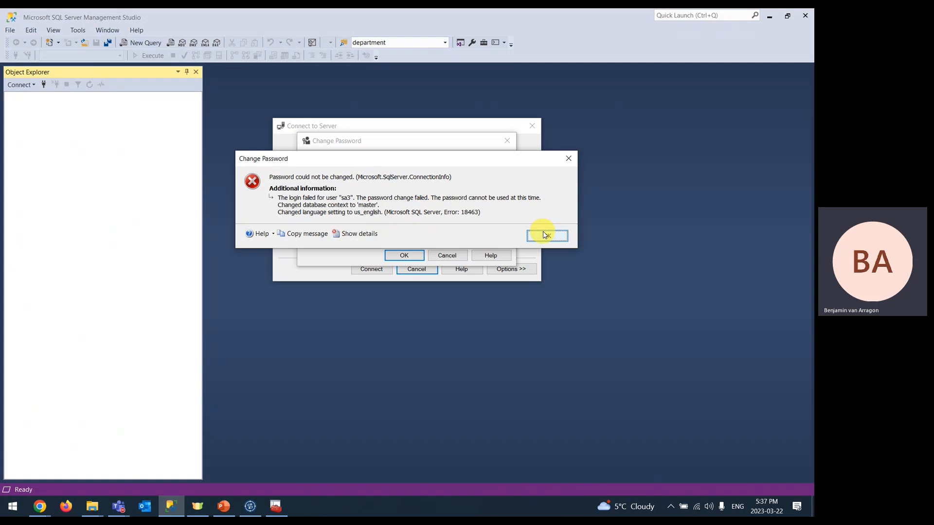
- Dismiss the error 18463 password-change failure, cancel the change, and close the cannot-connect message
left_click(558, 237)
left_click(445, 255)
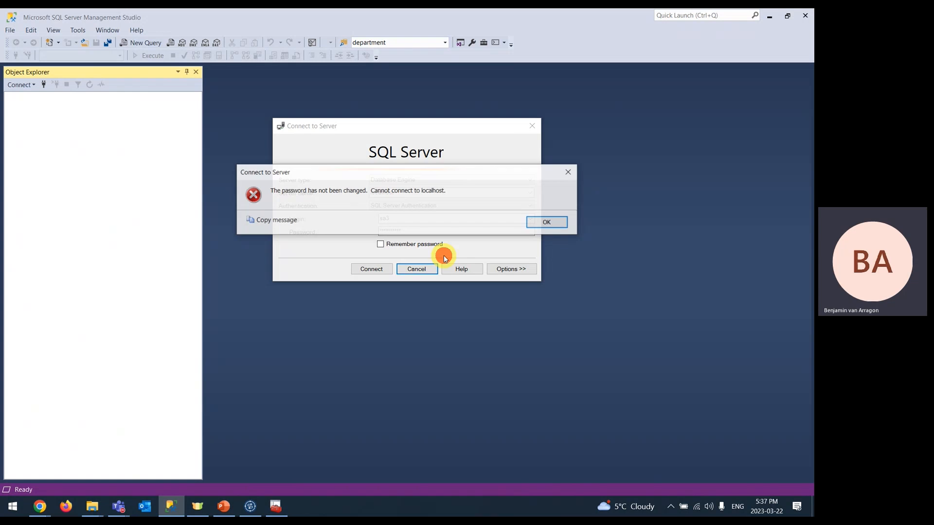
left_click(541, 223)
left_click_drag(411, 218, 387, 221)
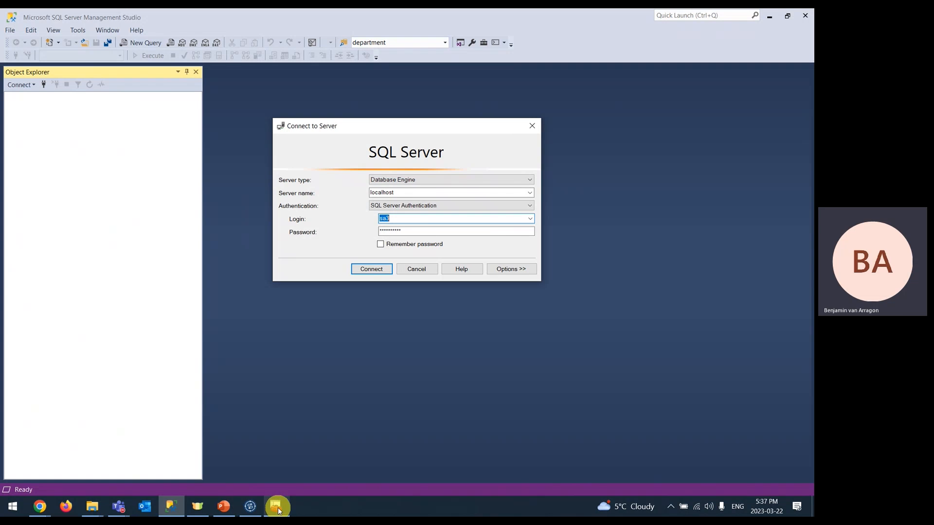
left_click(276, 506)
- Restart the SQL Server (MSSQLSERVER) service and wait until it is running again
right_click(352, 241)
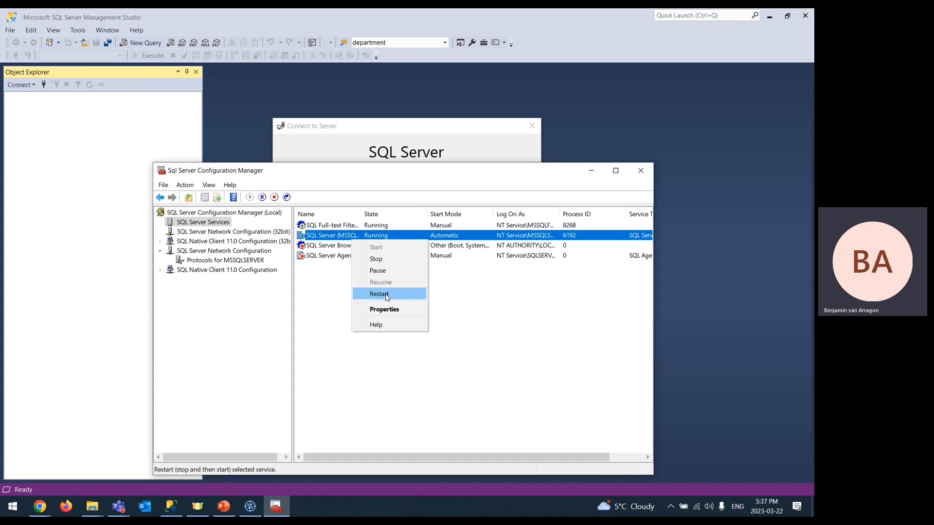
left_click(384, 294)
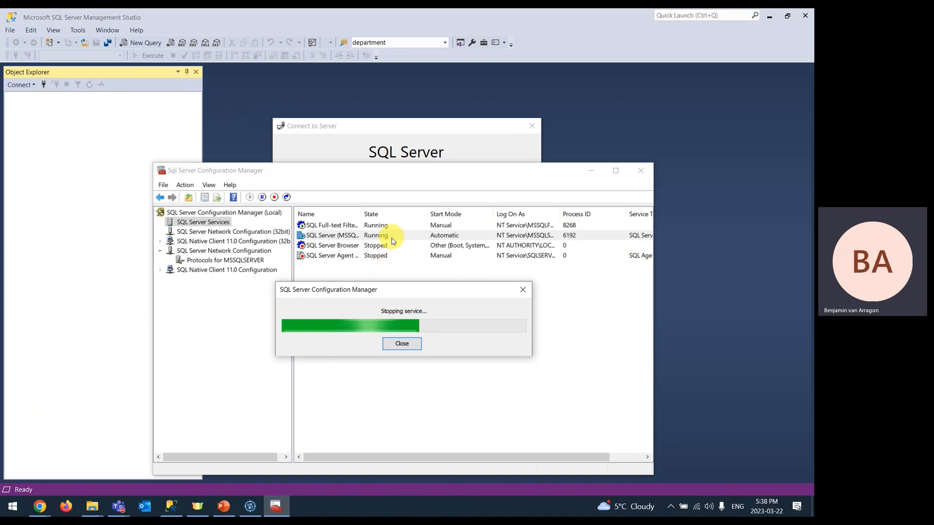
left_click(460, 129)
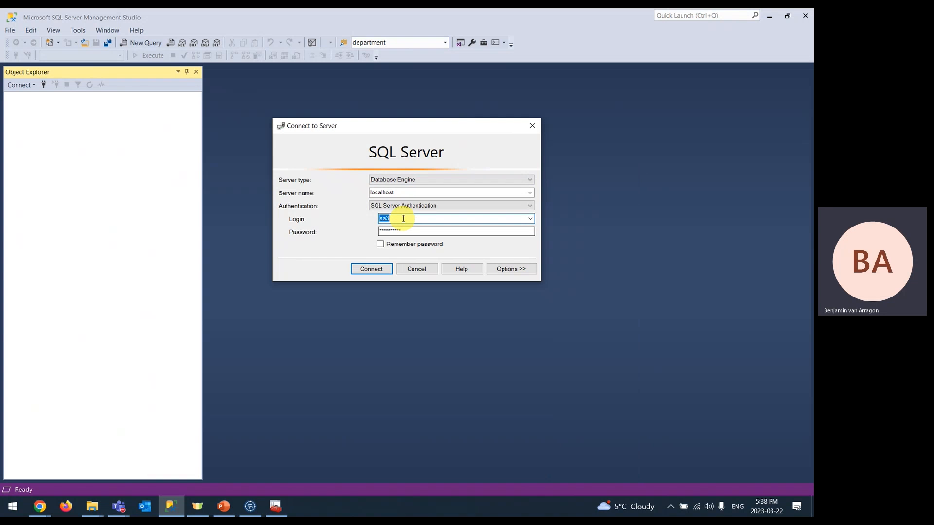
left_click(274, 511)
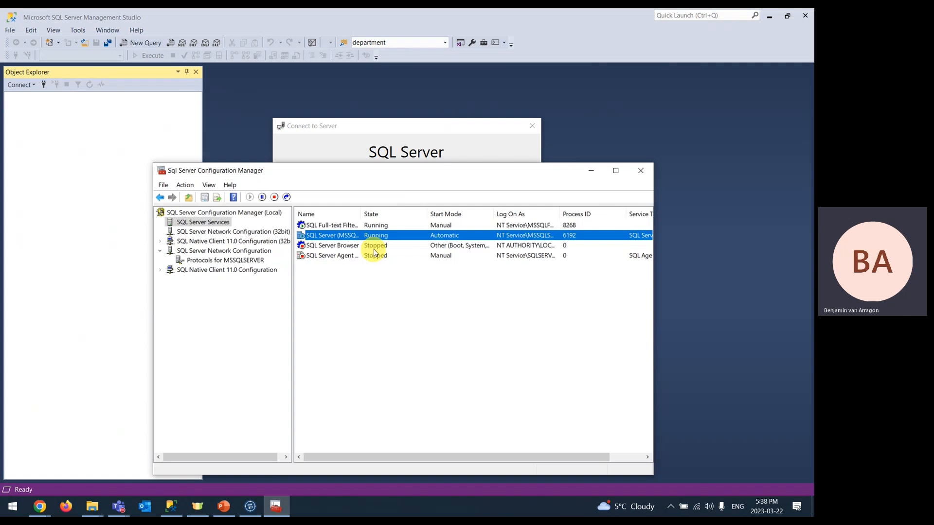
left_click(408, 151)
- Dismiss the expired-password prompts and retry connecting to localhost with login sa and its password
left_click(399, 218)
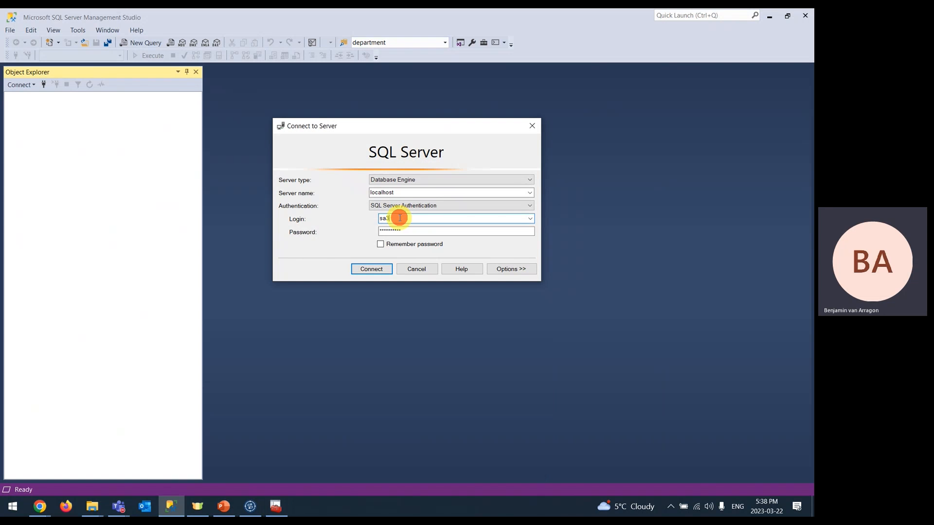
left_click(371, 269)
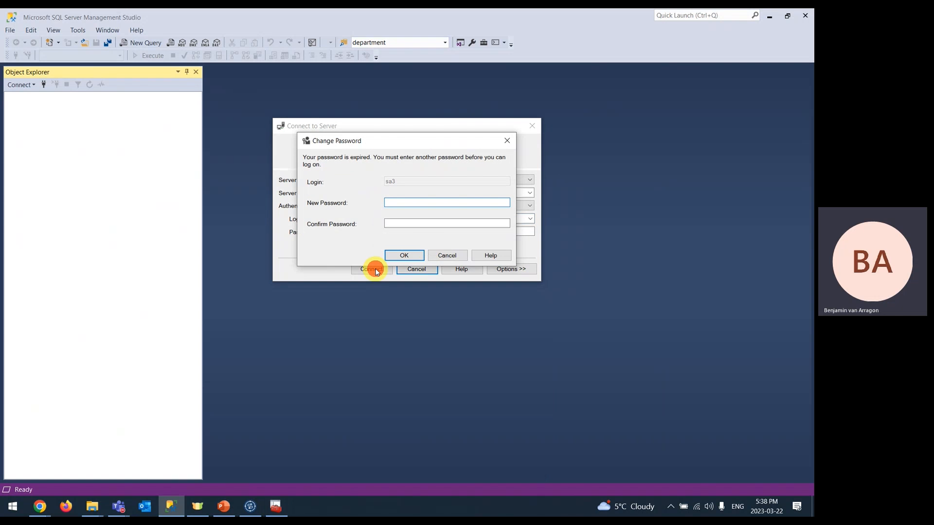
left_click(447, 255)
left_click(538, 226)
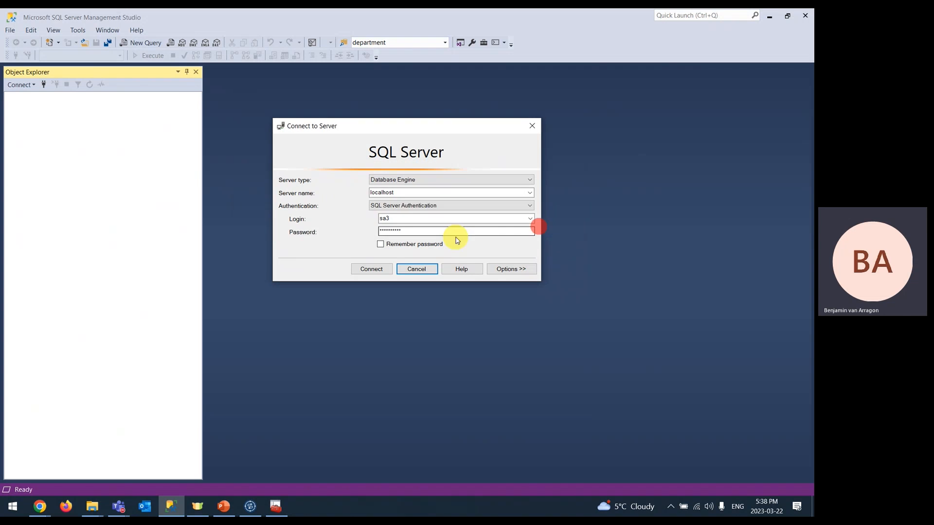
double_click(397, 220)
type("sa")
left_click_drag(413, 230, 349, 225)
type("**")
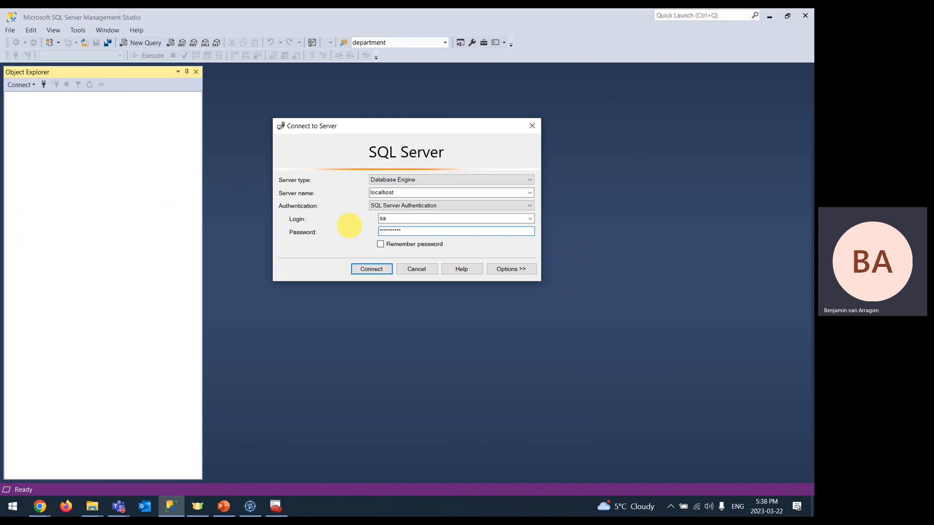
key("Return")
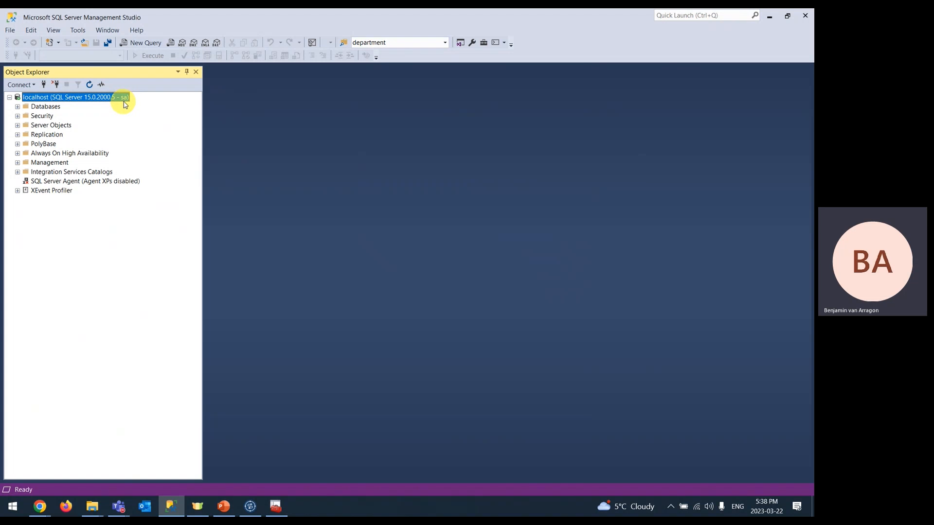
- Reconnect to localhost with SQL Server Authentication, then set and confirm a new password for the expired login
left_click(55, 85)
left_click(43, 86)
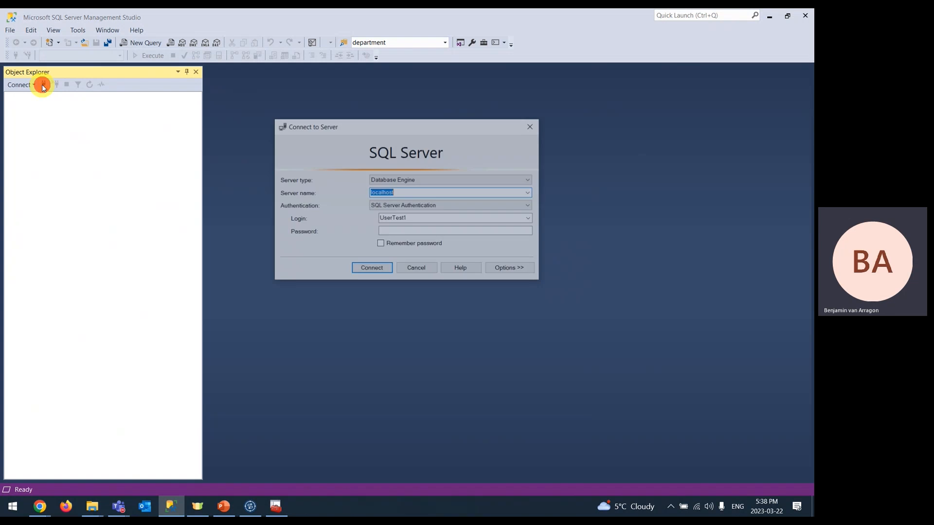
left_click(410, 206)
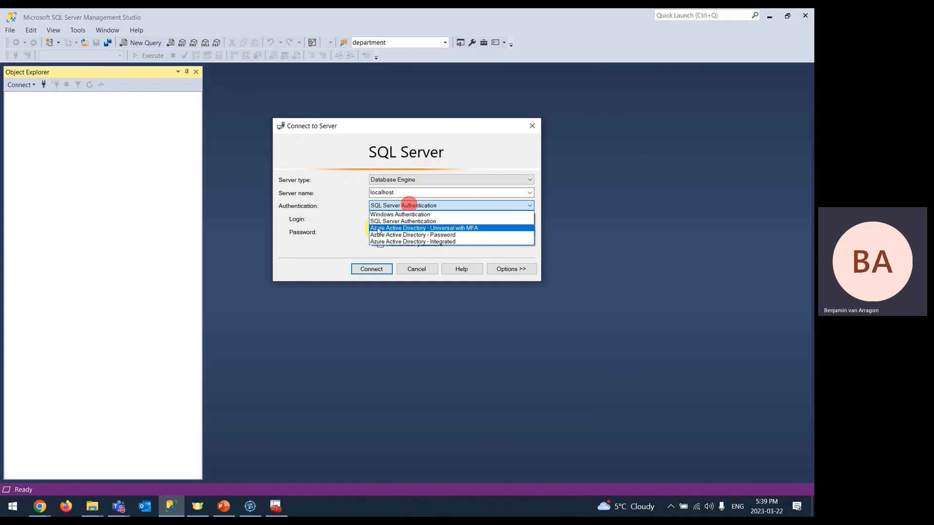
left_click(382, 223)
type("sa3")
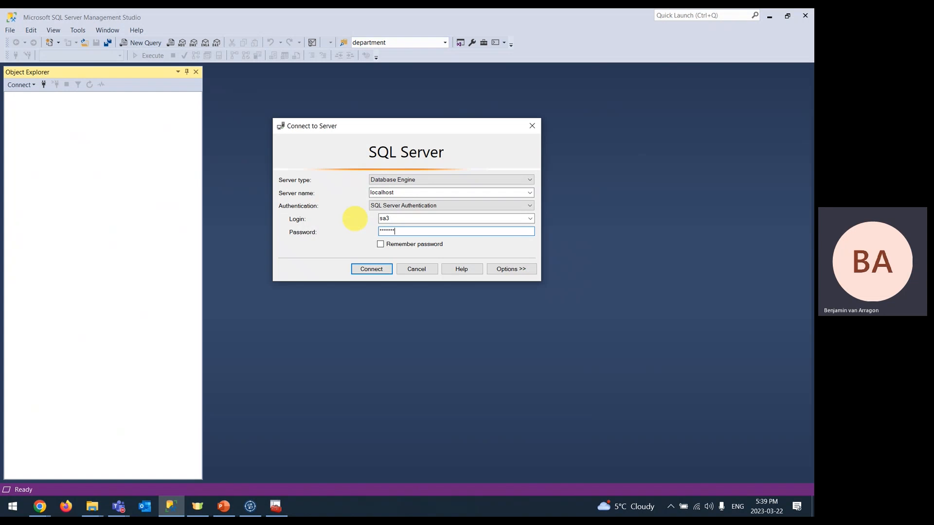
key("Return")
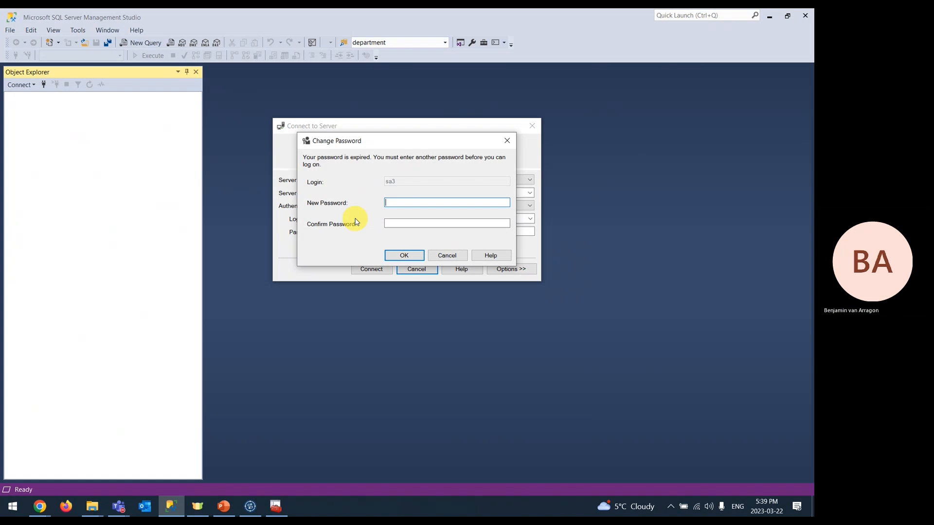
type("**")
key("Tab")
type("********")
key("Return")
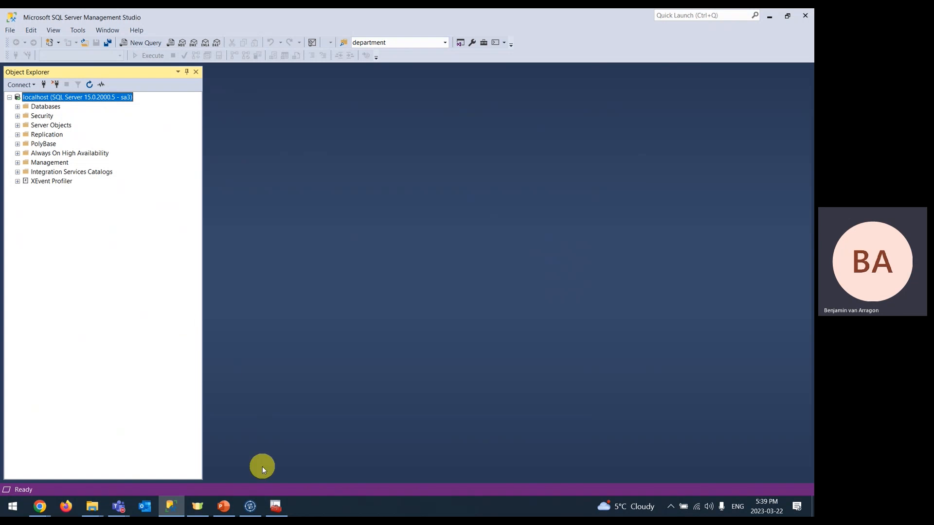
- Check the PowerPoint slide on adding a DB connection, then return to Talend's DimEmployee_DataLoading job
left_click(250, 506)
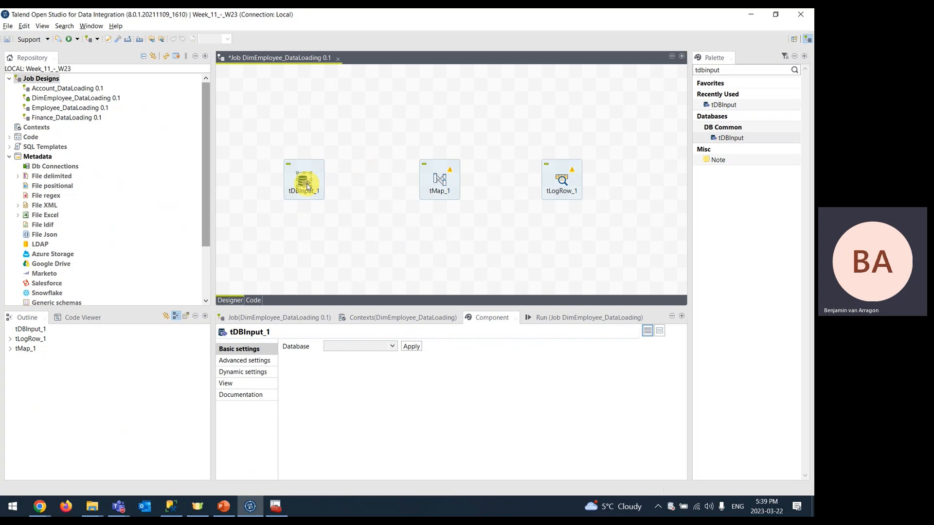
left_click(223, 506)
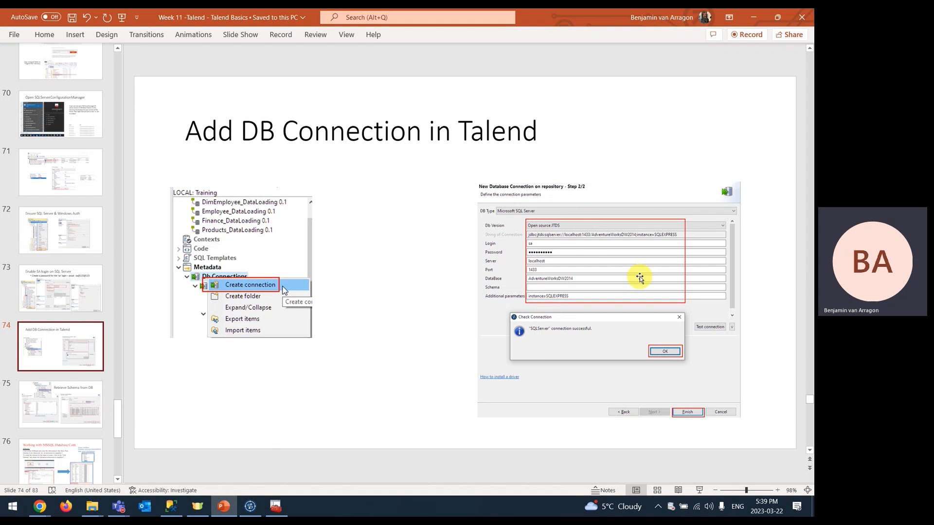
key("alt+Tab")
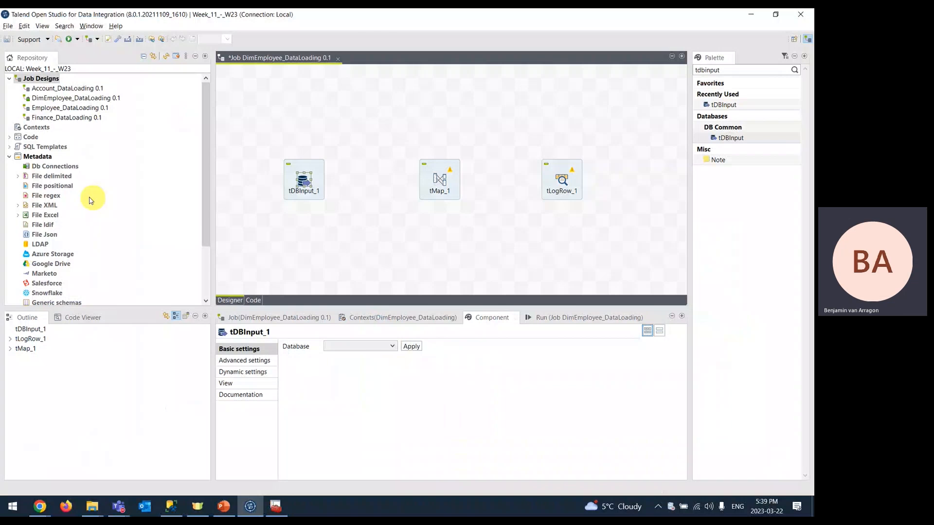
- Create a Db Connection named MyDatabaseConnection with purpose 'To connect to SQL Server' and continue to the details step
right_click(62, 167)
left_click(88, 173)
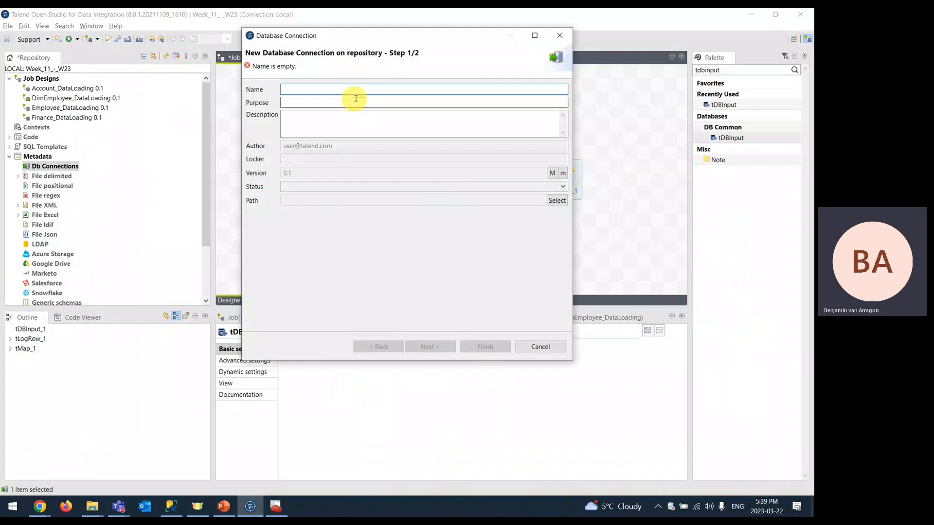
type("MyDatabaseConnect")
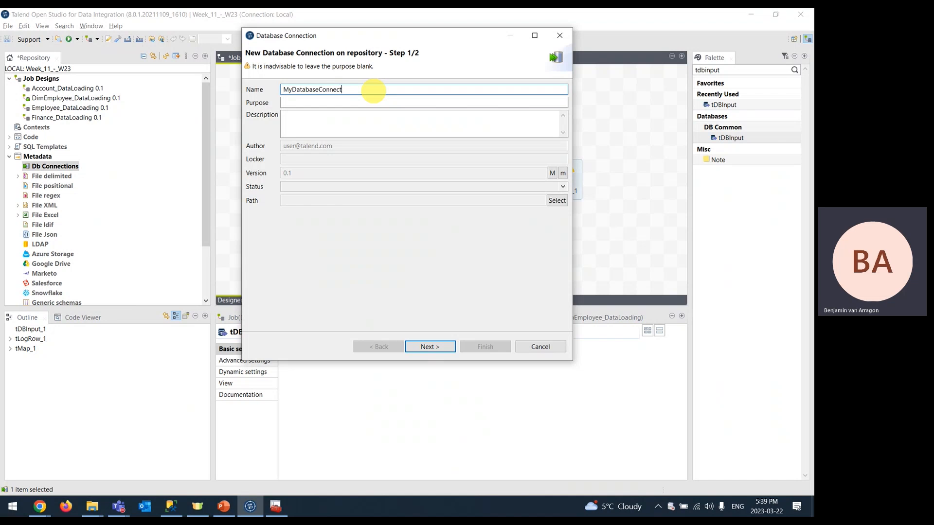
key("Tab")
type("To c")
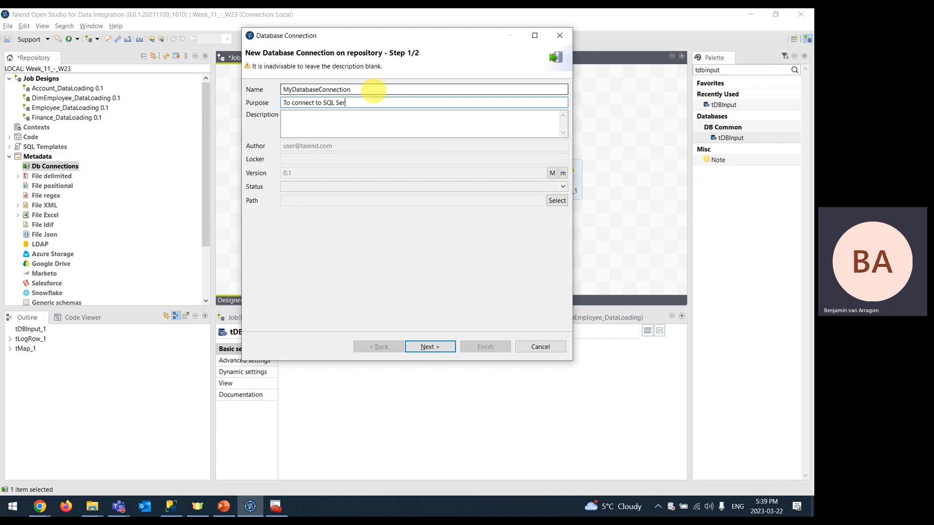
left_click(438, 345)
- Configure Microsoft SQL Server (Open source JTDS) with login, server localhost, port 1433, and database AdventureWorksDW2014
left_click(306, 87)
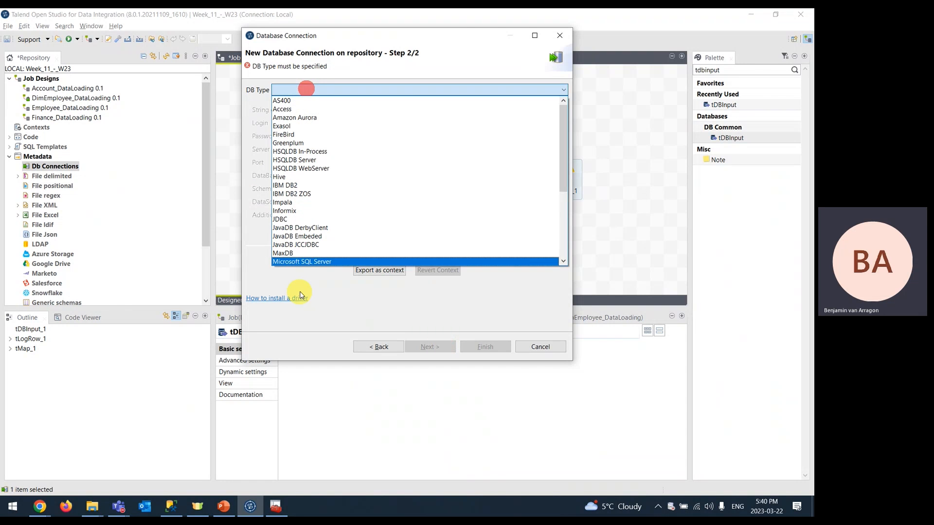
left_click(311, 263)
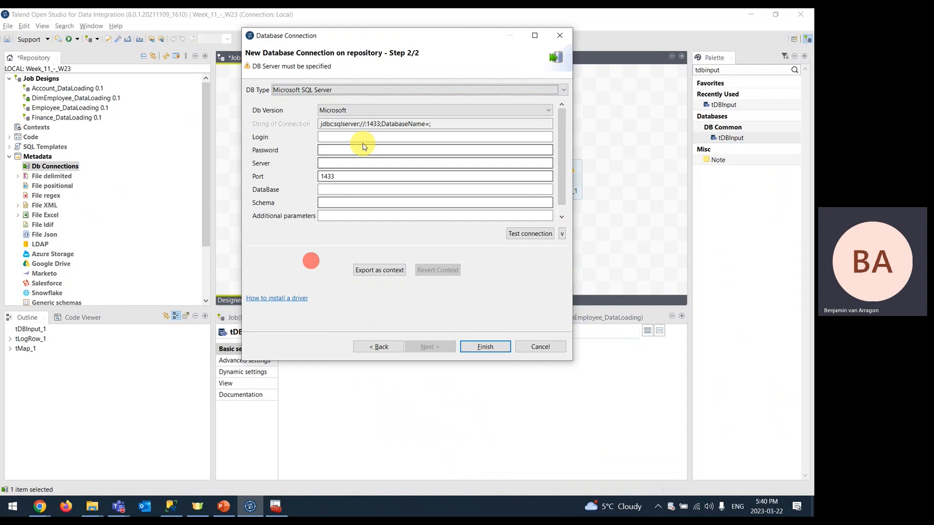
left_click(390, 110)
left_click(343, 131)
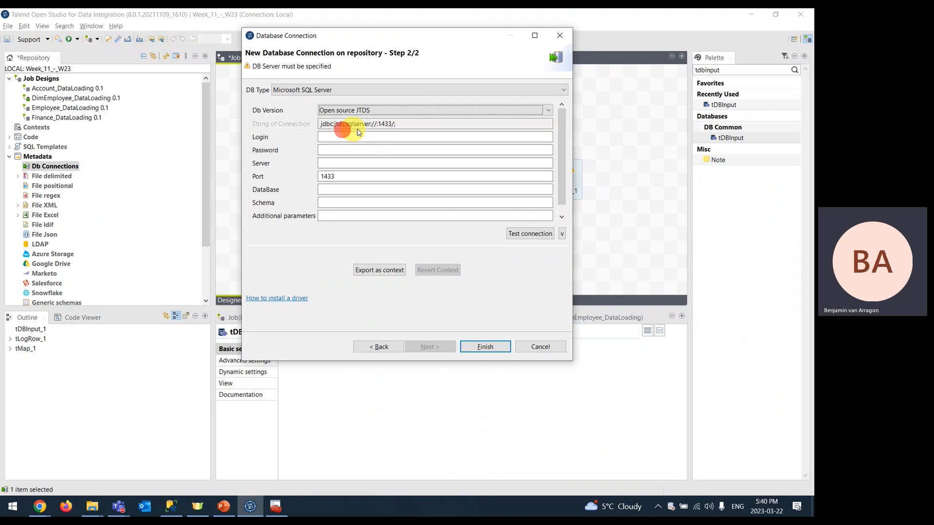
left_click(408, 123)
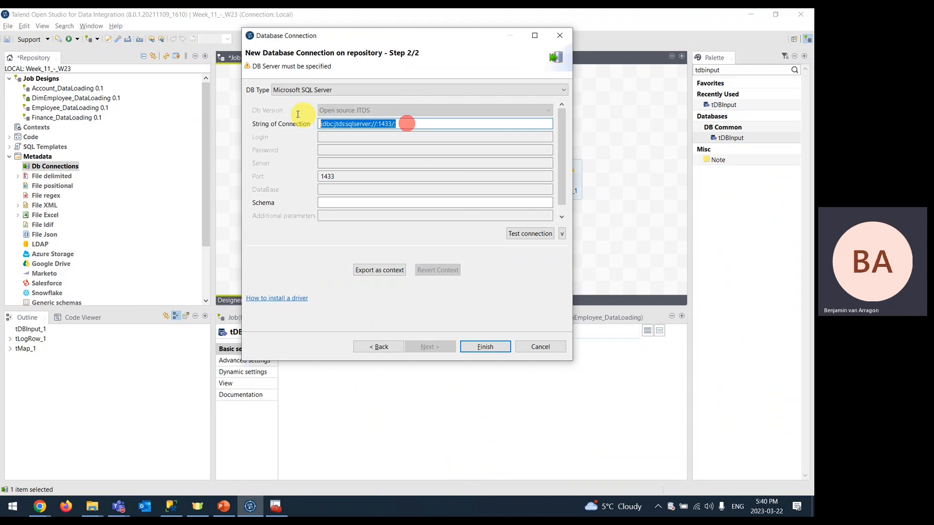
left_click(334, 136)
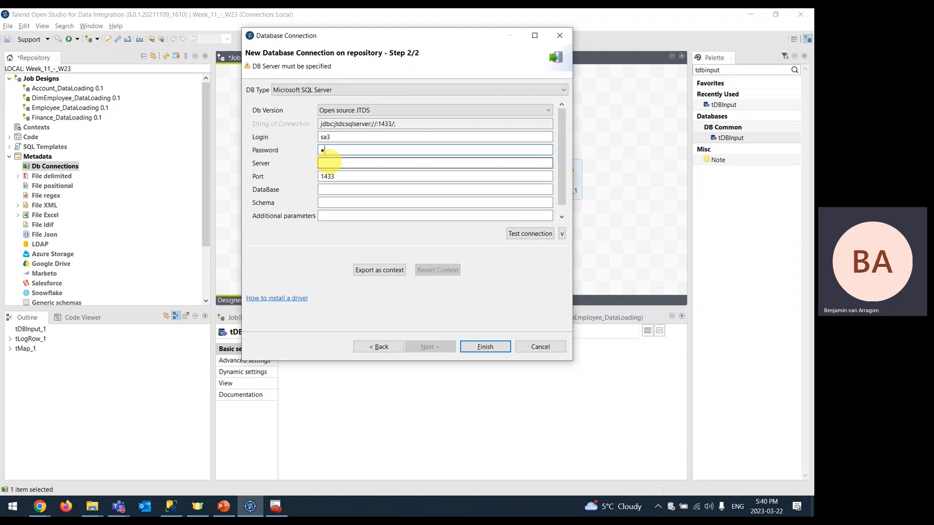
type("*")
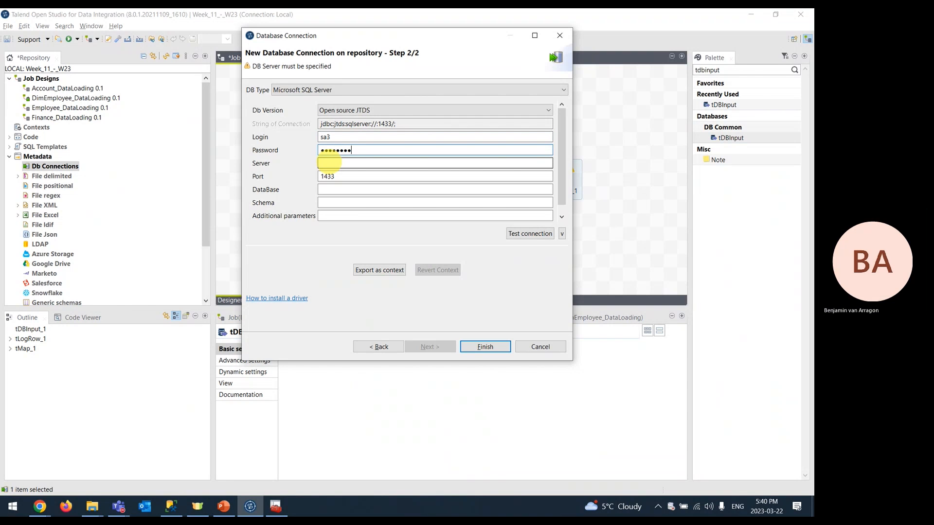
left_click(344, 164)
type("localhost")
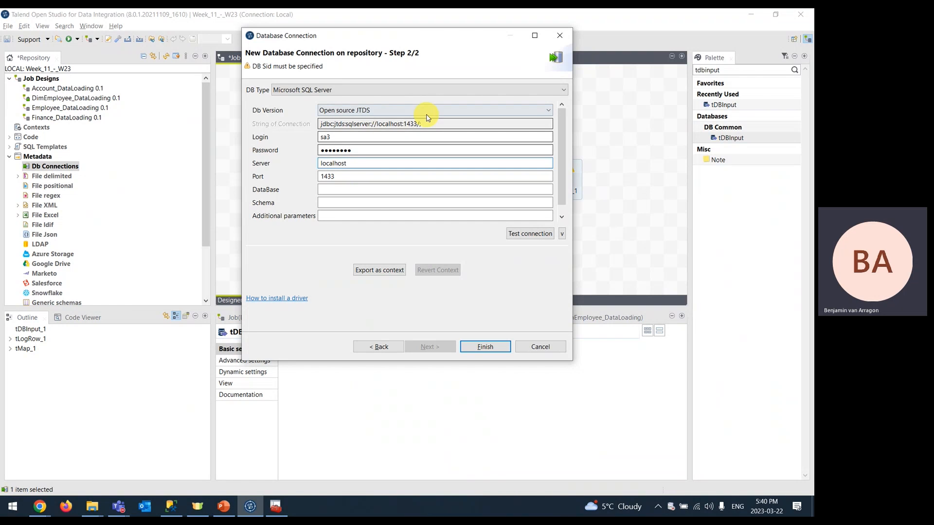
double_click(336, 177)
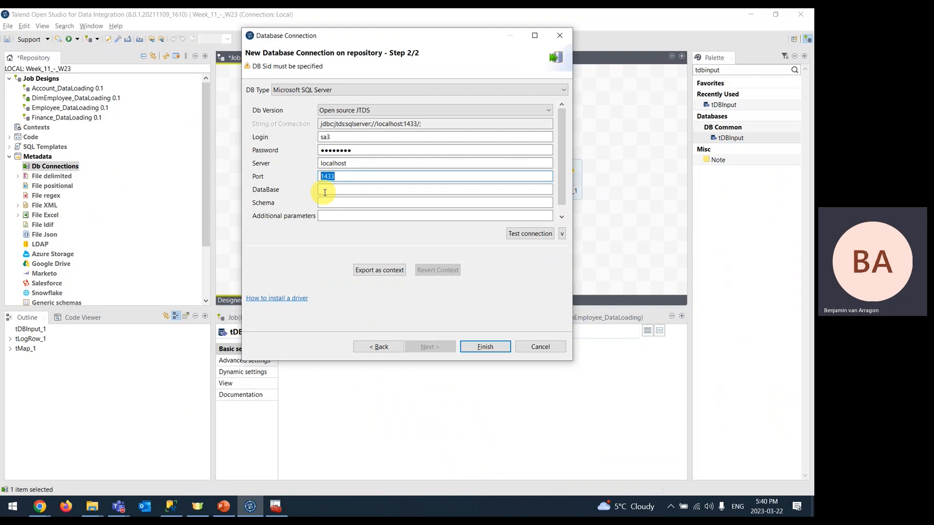
left_click(334, 190)
type("AdventureWorksDW2014")
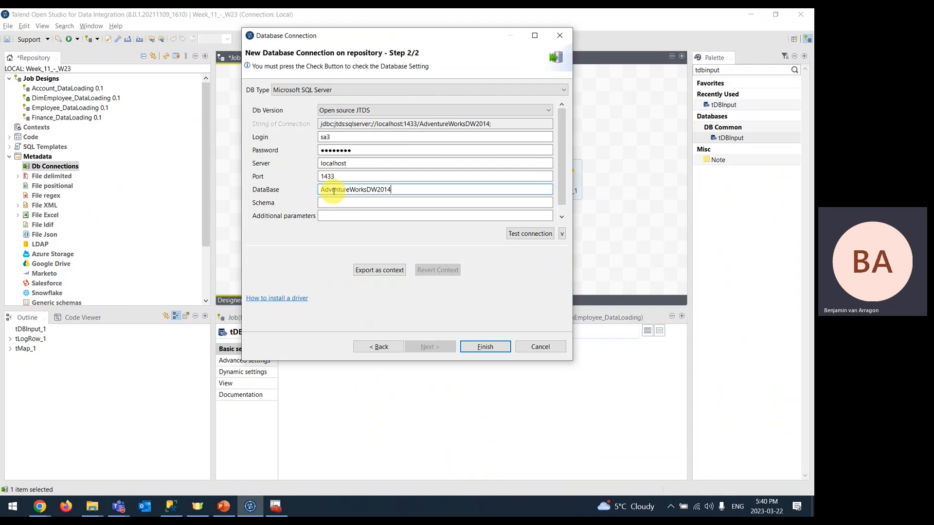
- Confirm AdventureWorksDW2014 exists in SSMS, then return to Talend's Additional parameters field
left_click(171, 506)
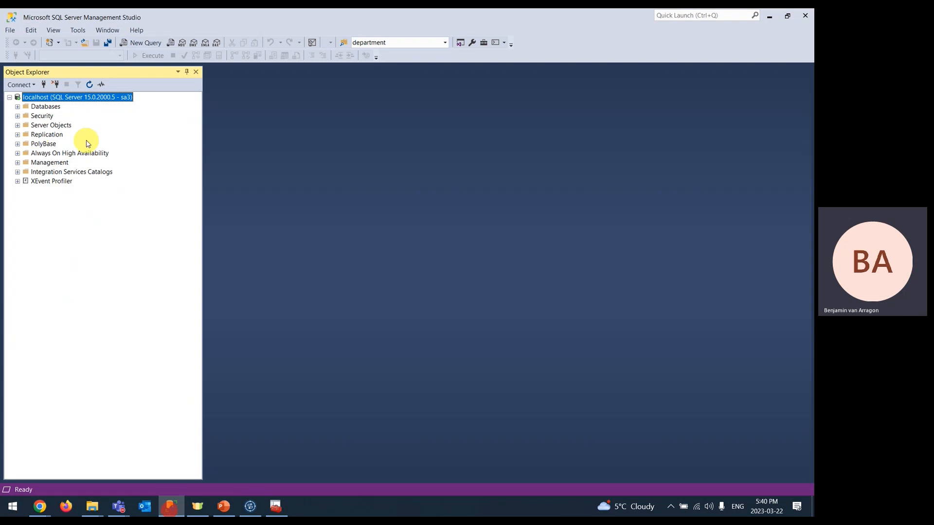
left_click(18, 106)
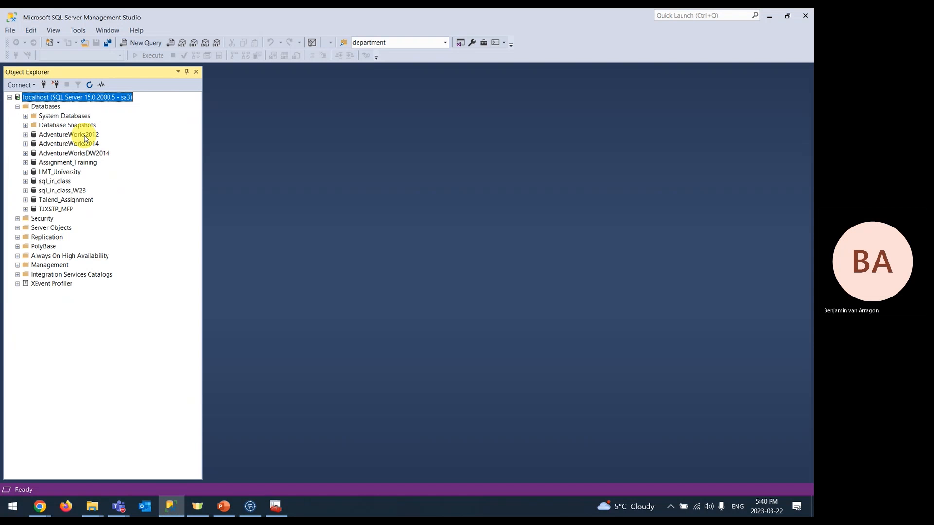
left_click(84, 153)
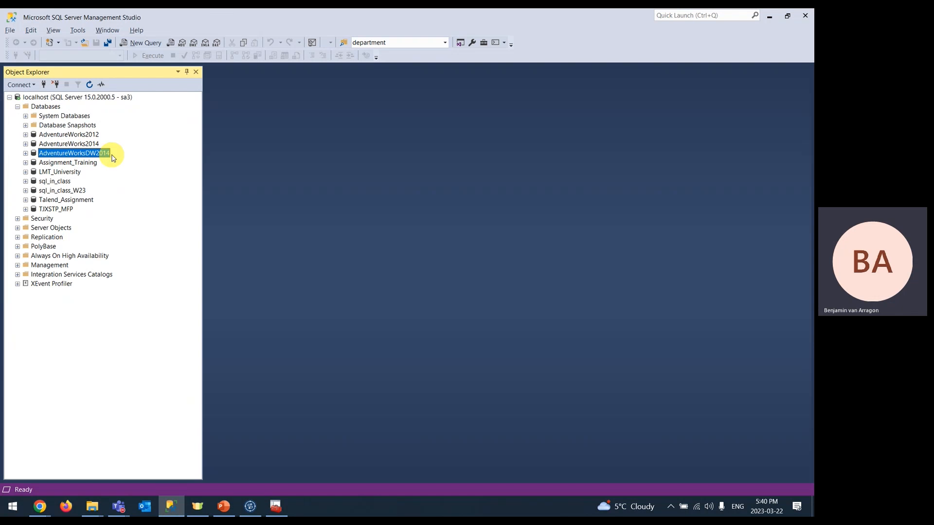
left_click(250, 506)
left_click(343, 216)
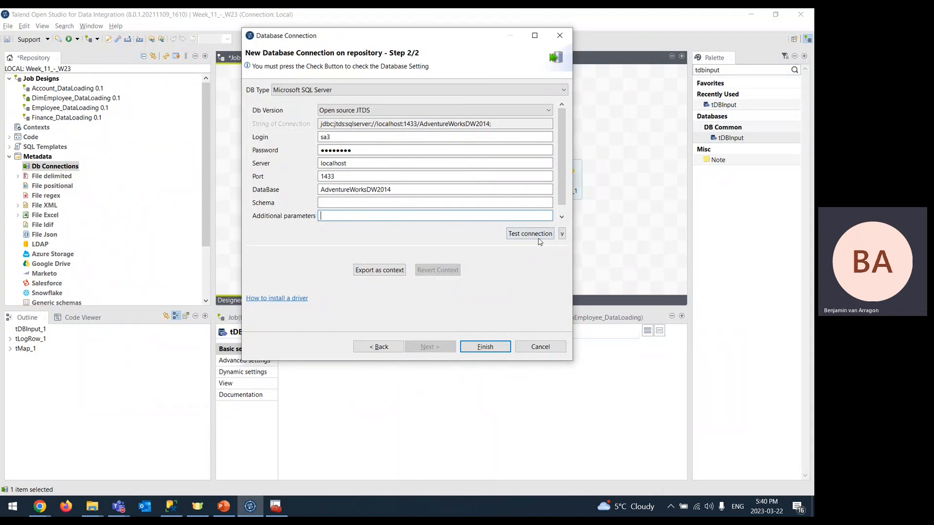
- Test the connection, add instance=SQLEXPRESS as an additional parameter, and retest, which fails again
left_click(514, 237)
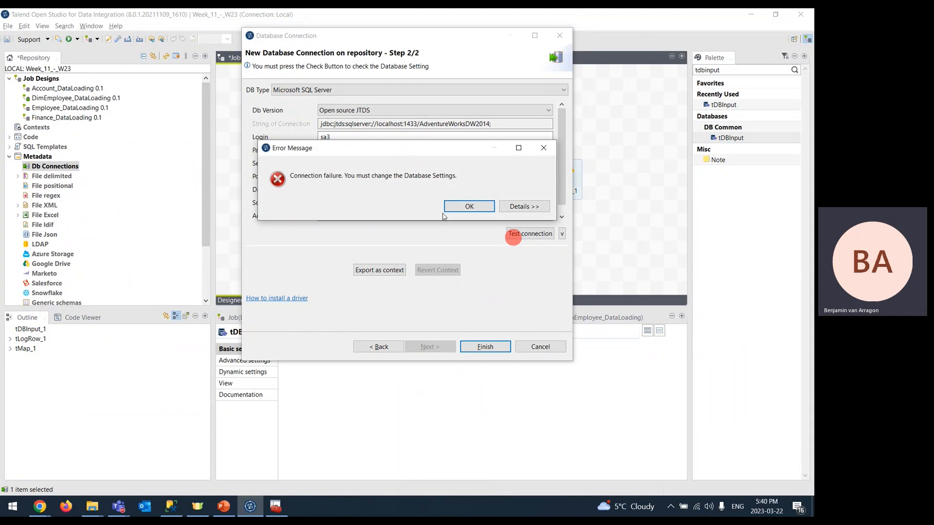
left_click(469, 206)
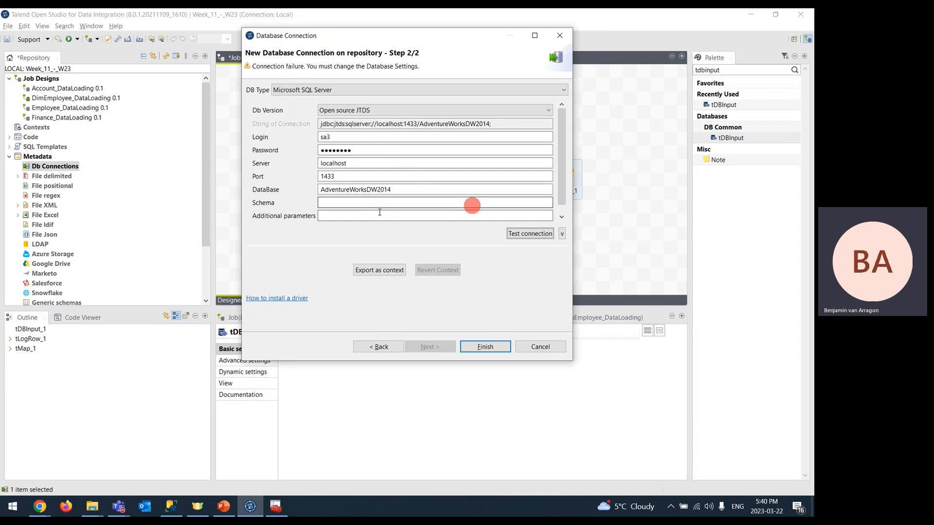
left_click(367, 216)
type("instance=SQLEXPRESS")
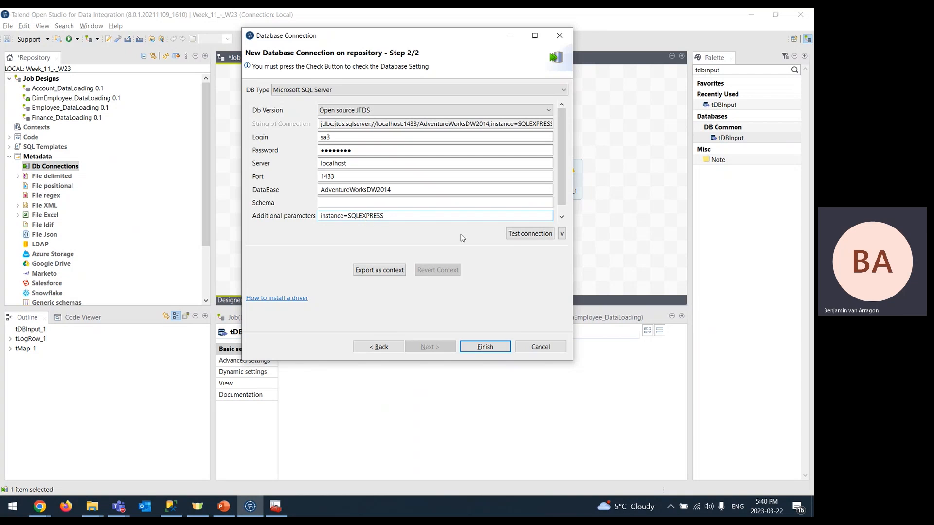
left_click(519, 233)
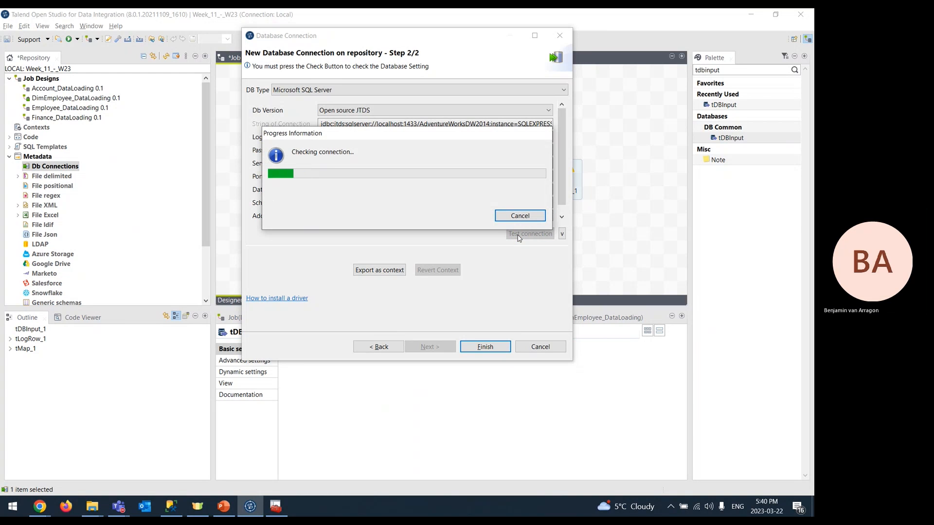
left_click_drag(384, 135, 382, 233)
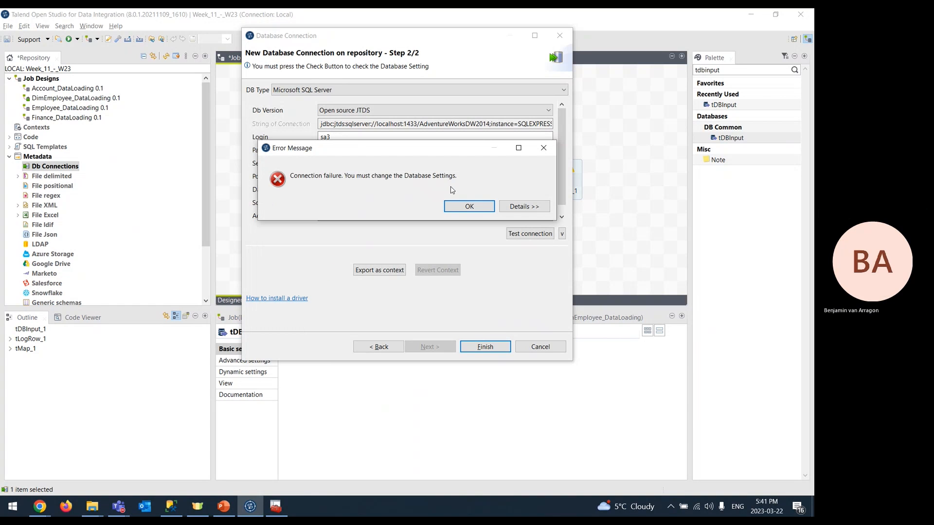
left_click(469, 207)
- Change the login from sa3 to sa, re-enter the password, and pass the connection test
left_click(394, 136)
key("BackSpace")
key("Tab")
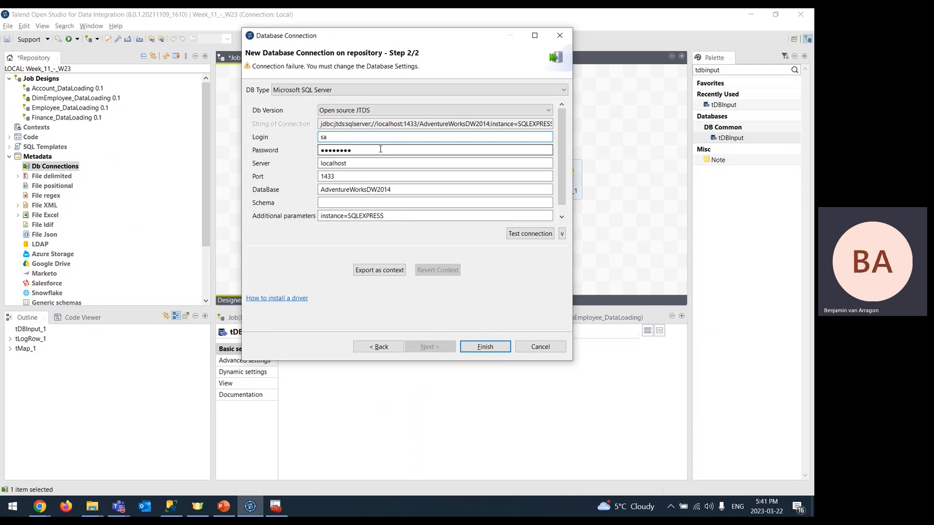
type("p")
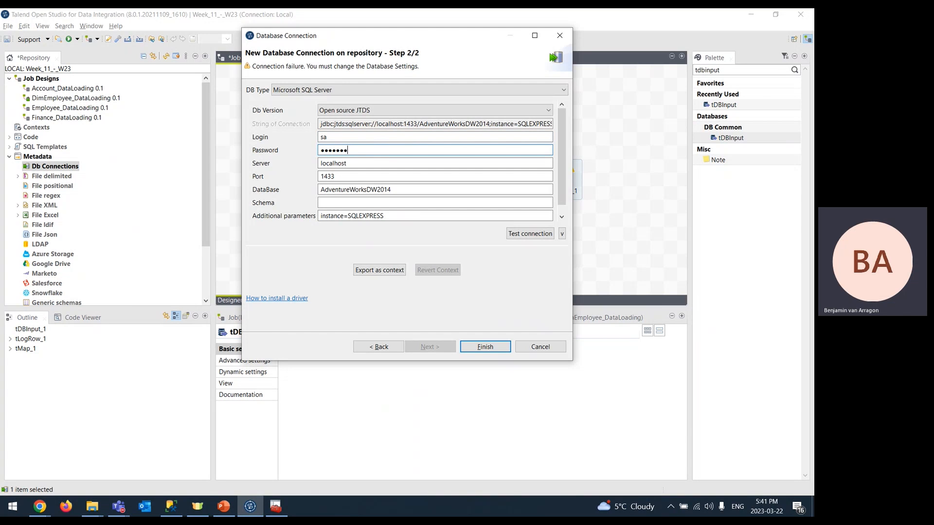
left_click(537, 234)
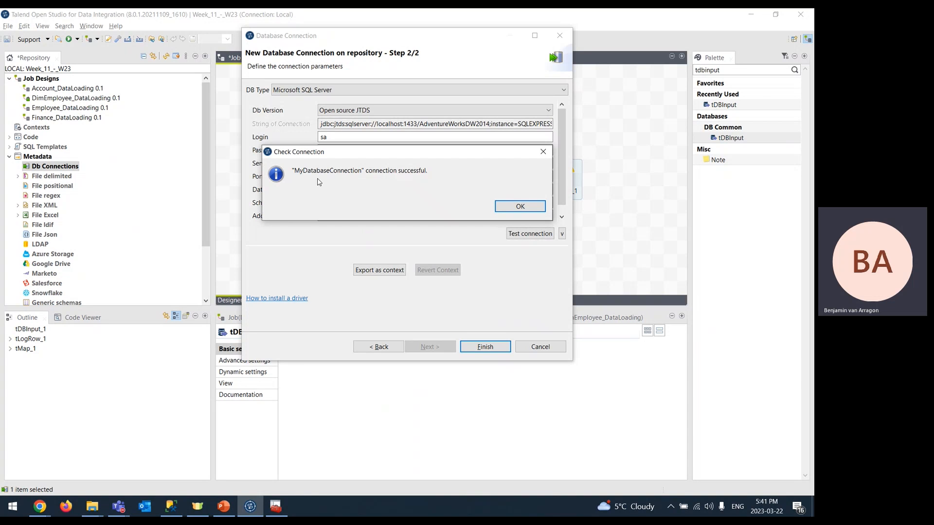
left_click(508, 206)
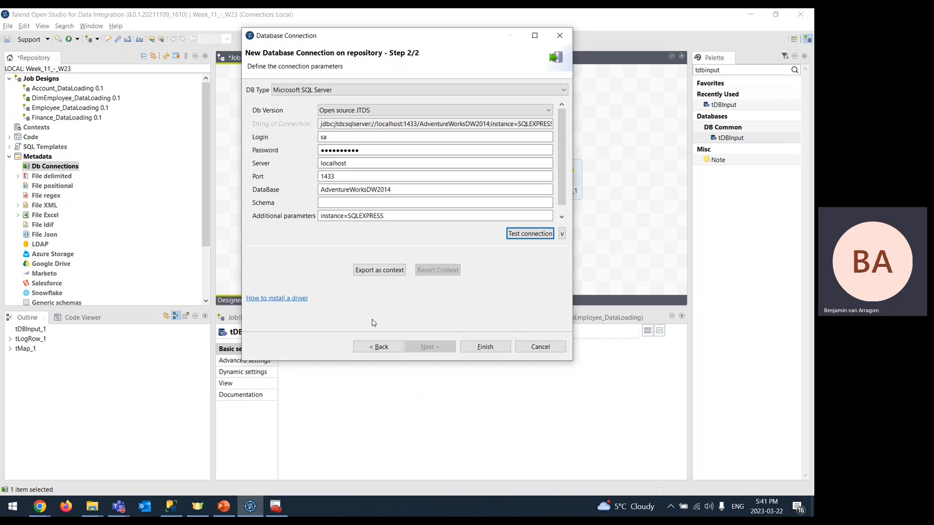
- Finish the wizard and expand Db Connections to show MyDatabaseConnection 0.1's schema folders
left_click(491, 346)
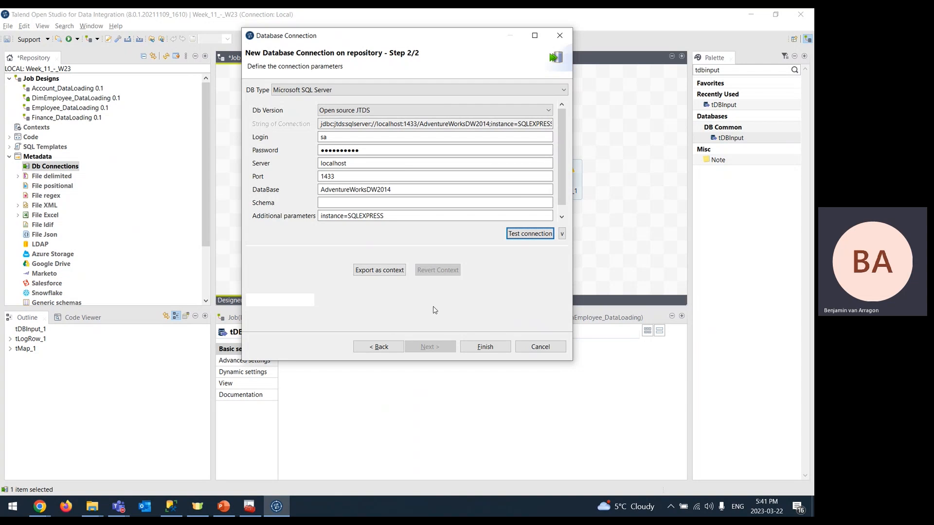
left_click(484, 350)
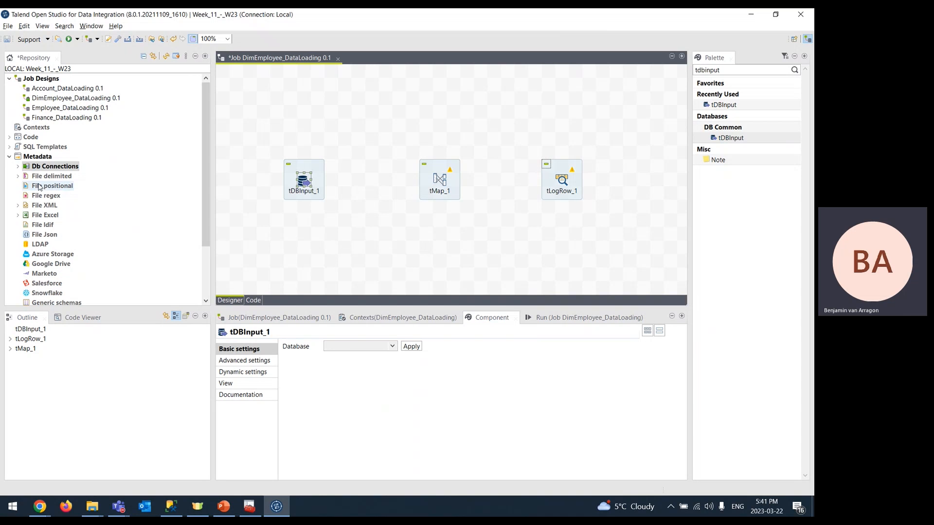
left_click(19, 177)
left_click(26, 185)
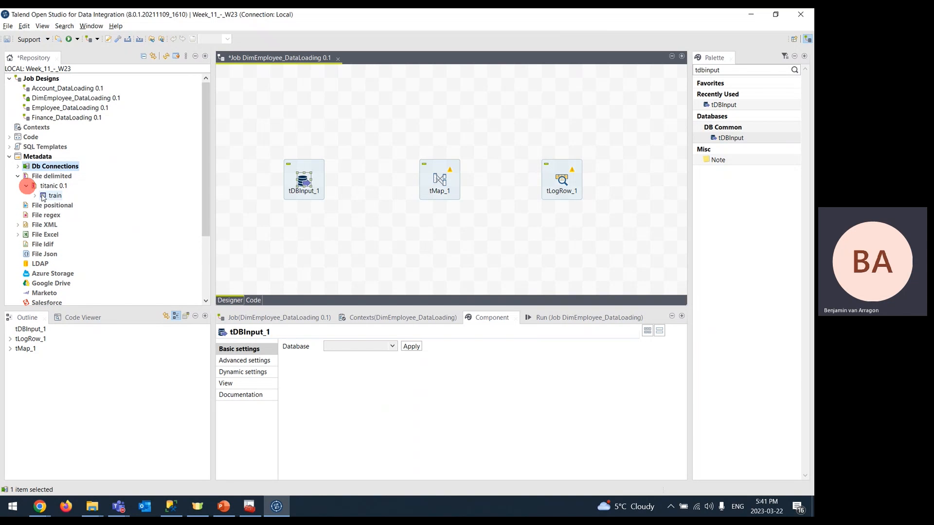
left_click(18, 166)
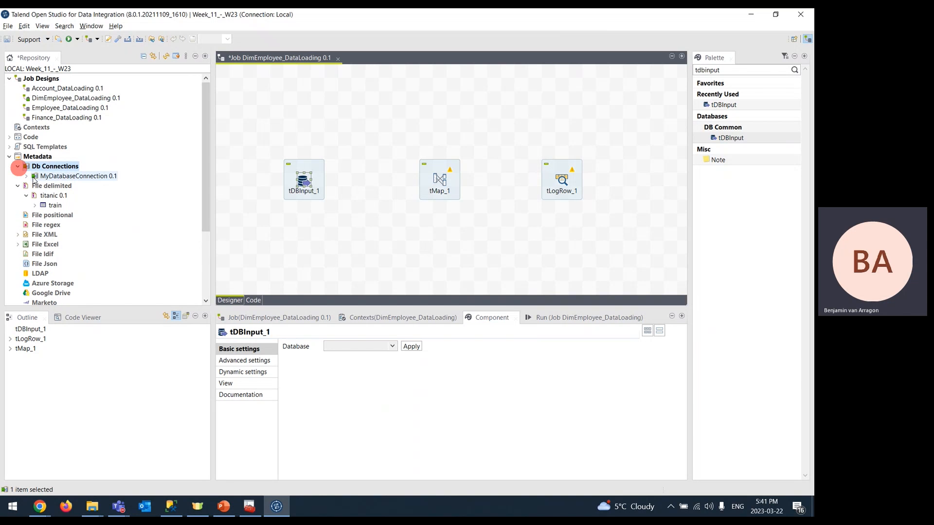
left_click(26, 177)
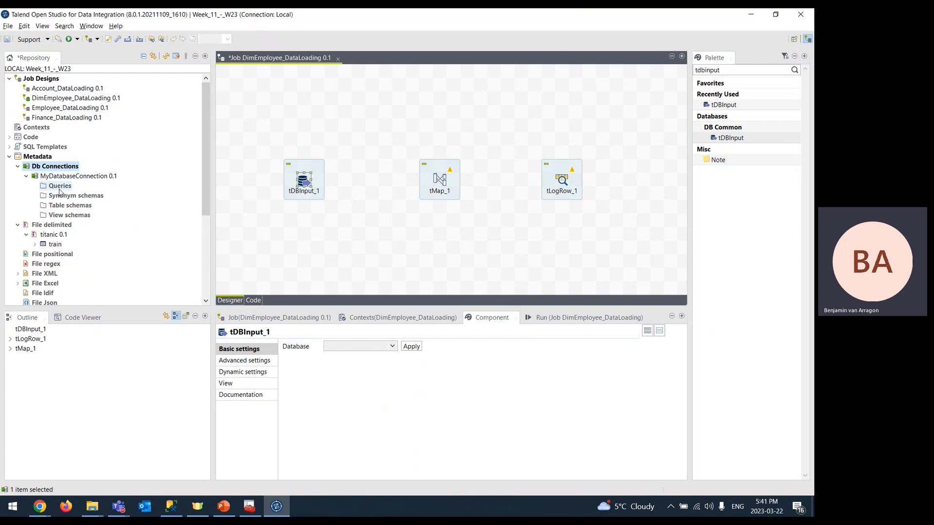
key("alt+Tab")
key("alt+Tab")
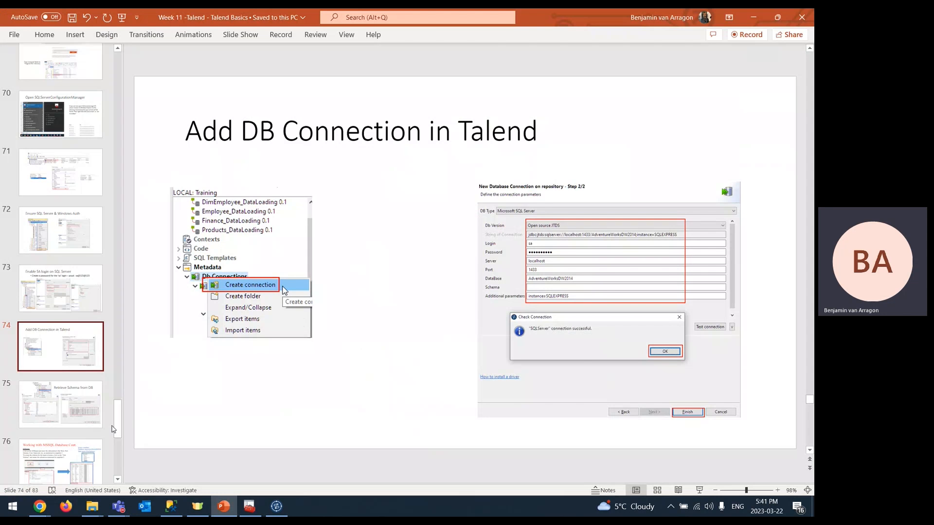
- Go to slide 75, 'Retrieve Schema from DB', then return to Talend
left_click(70, 414)
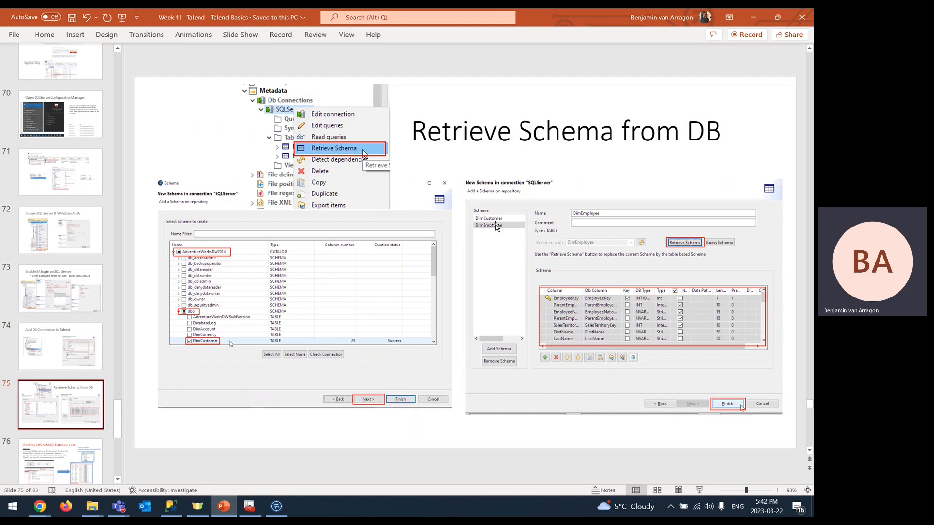
key("alt+Tab")
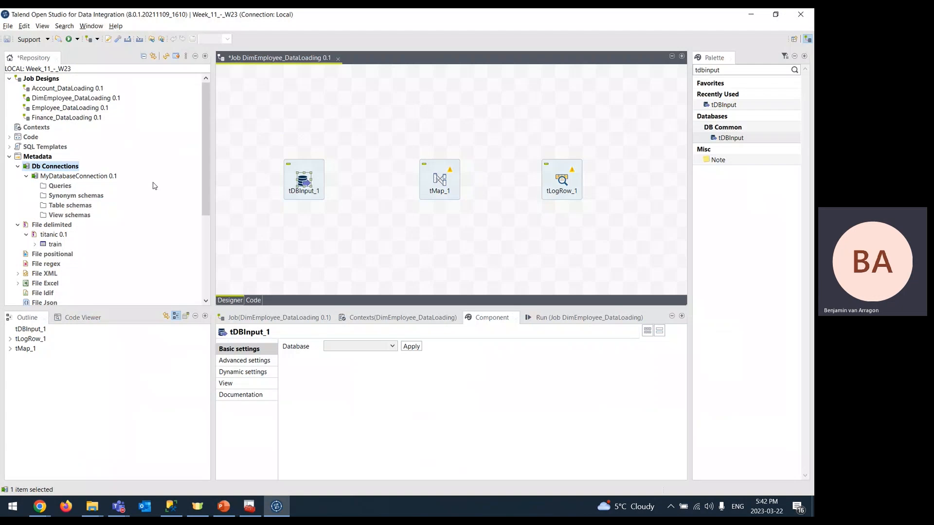
- Launch Retrieve Schema on MyDatabaseConnection 0.1, then bring SQL Server Management Studio forward
right_click(69, 179)
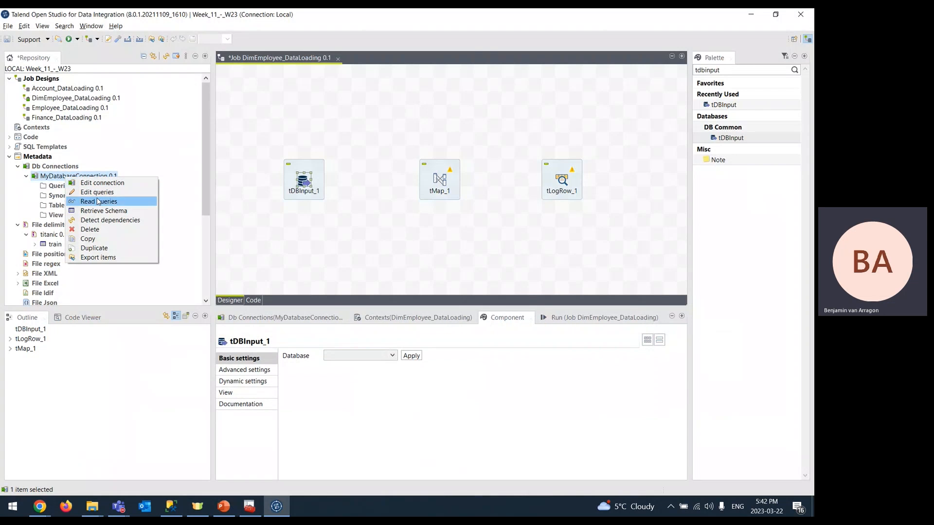
left_click(97, 212)
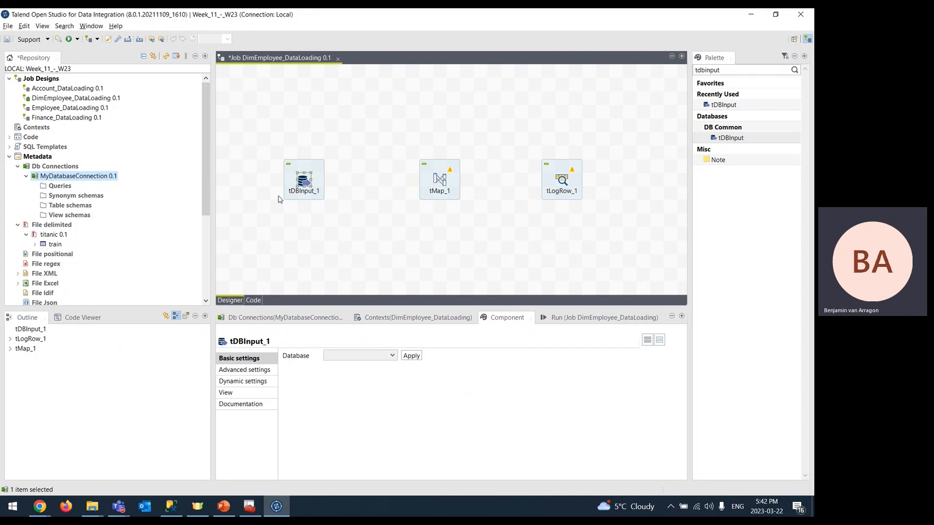
mouse_move(176, 510)
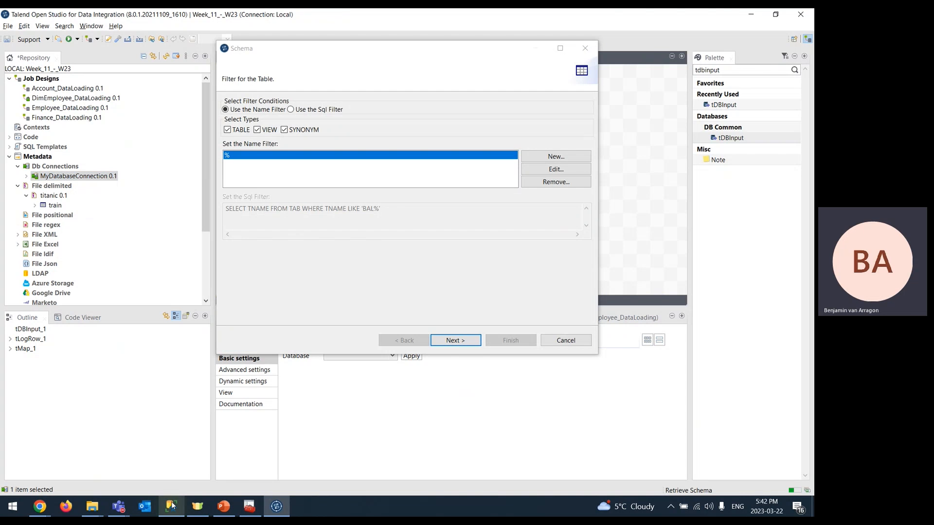
left_click(172, 506)
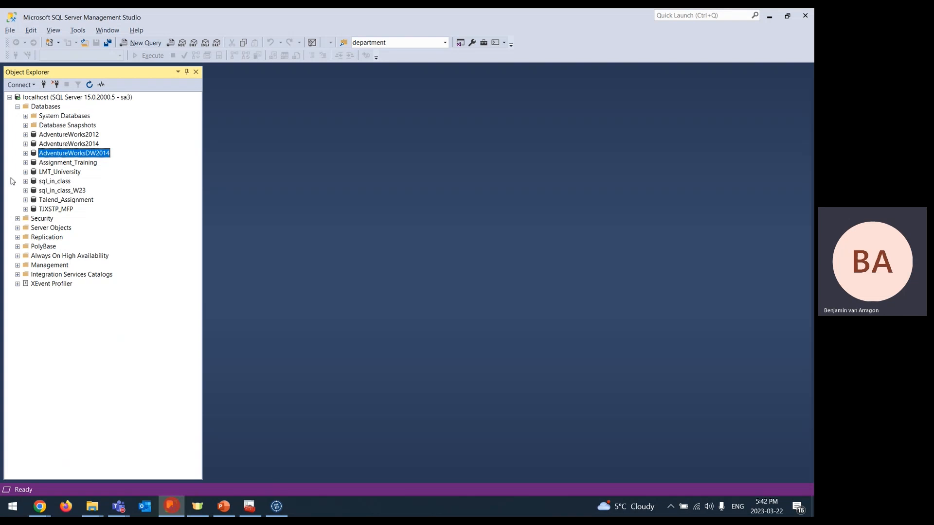
- Try expanding AdventureWorksDW2014, dismiss its not-accessible error, and return to Talend's schema filter step
left_click(26, 153)
left_click(539, 273)
left_click(276, 506)
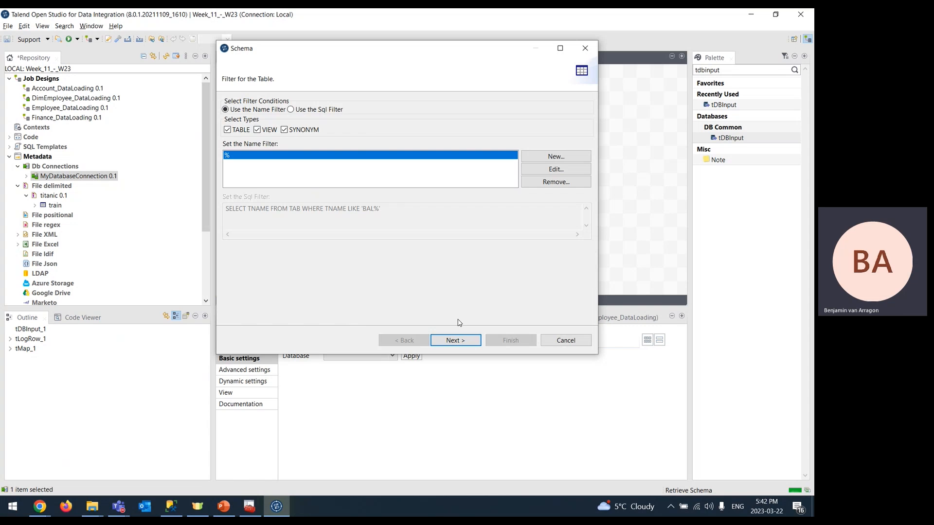
- Fetch the table list, expand the AdventureWorksDW2014 catalog and clear its checks
left_click(457, 341)
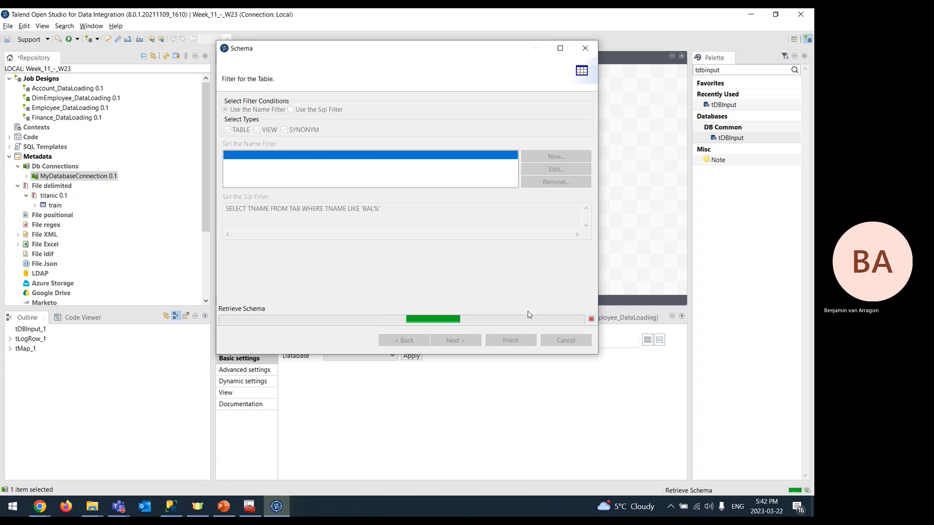
mouse_move(231, 509)
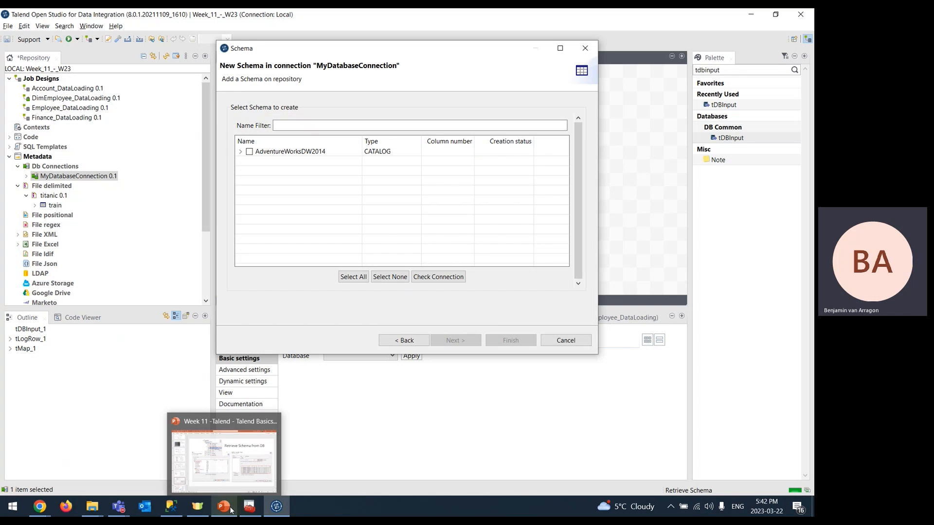
left_click(240, 152)
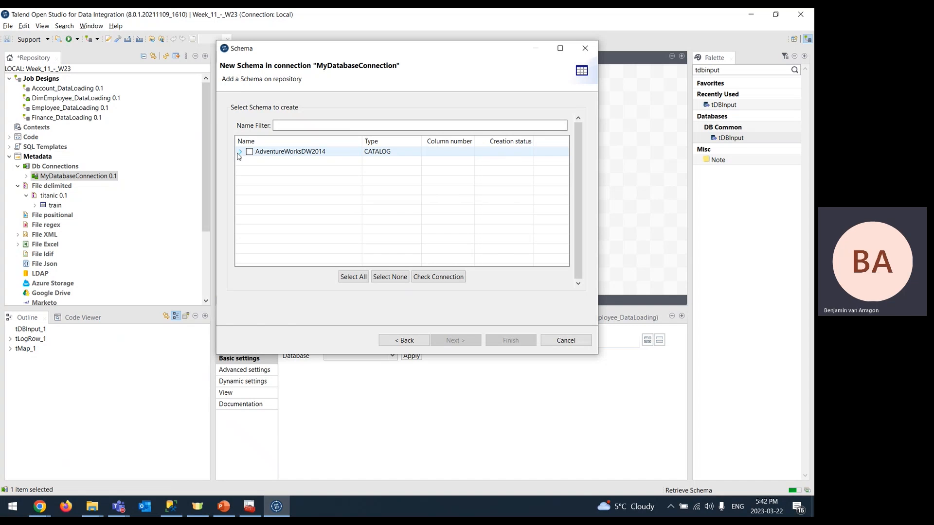
left_click(239, 152)
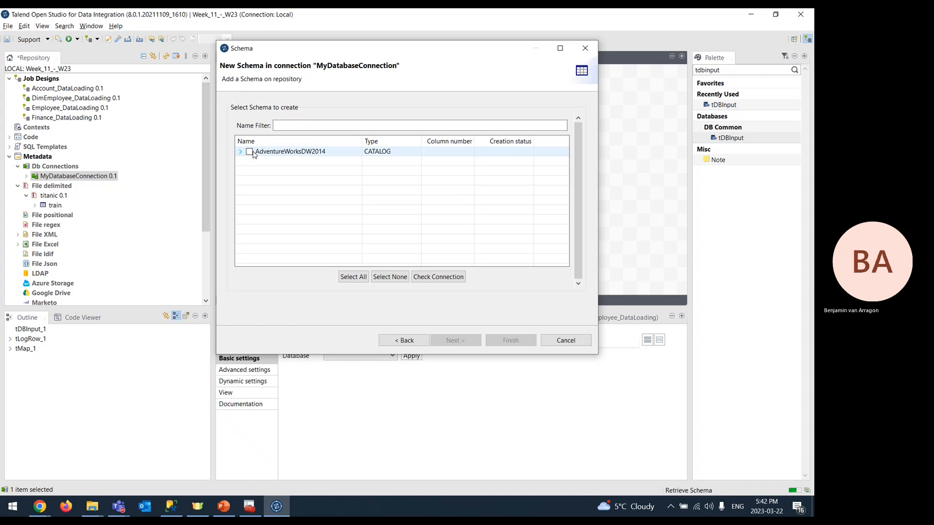
left_click(250, 152)
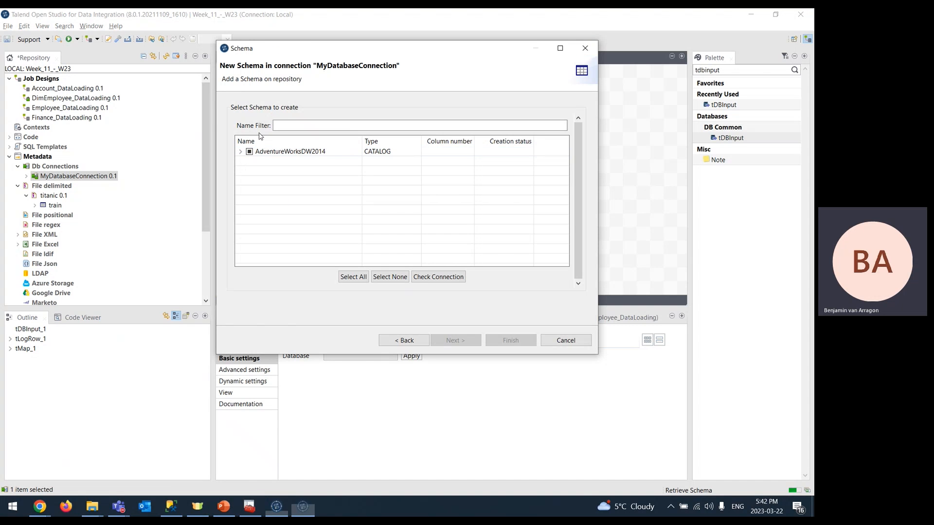
left_click(239, 152)
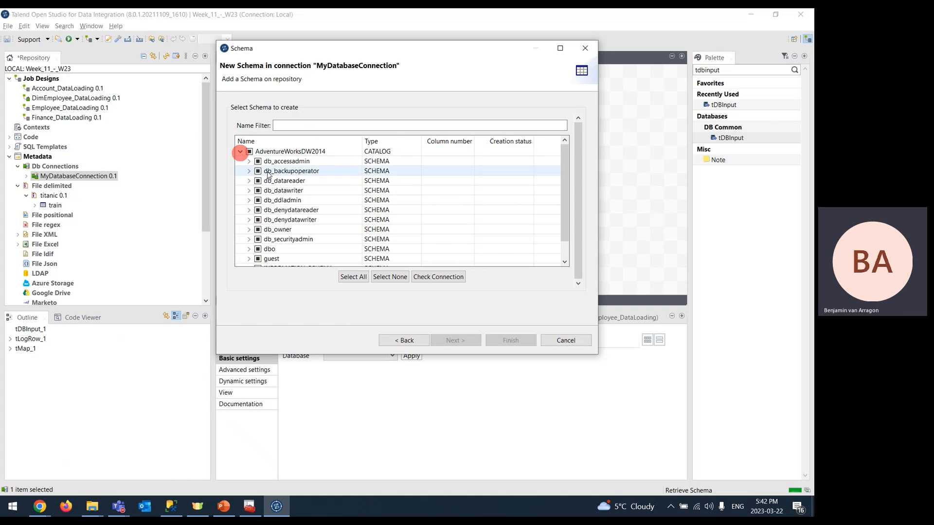
left_click(250, 152)
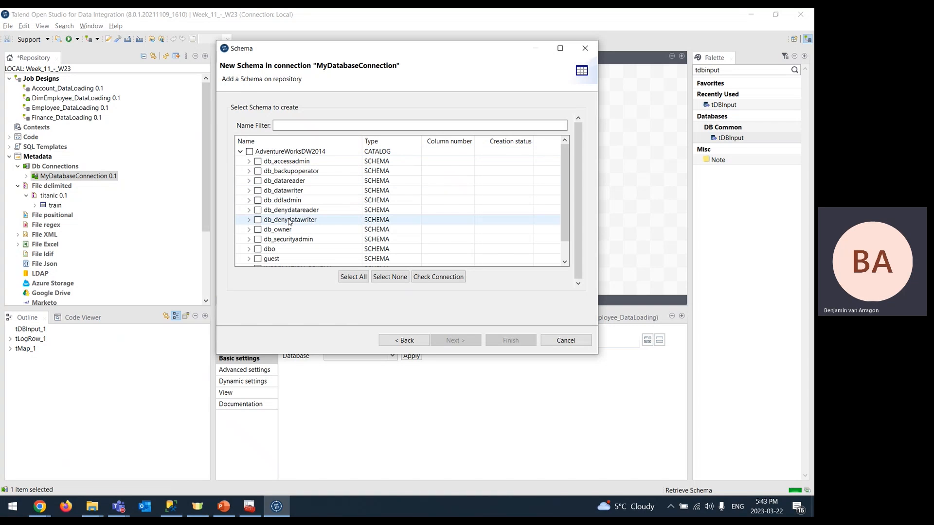
scroll(297, 219, "down", 1)
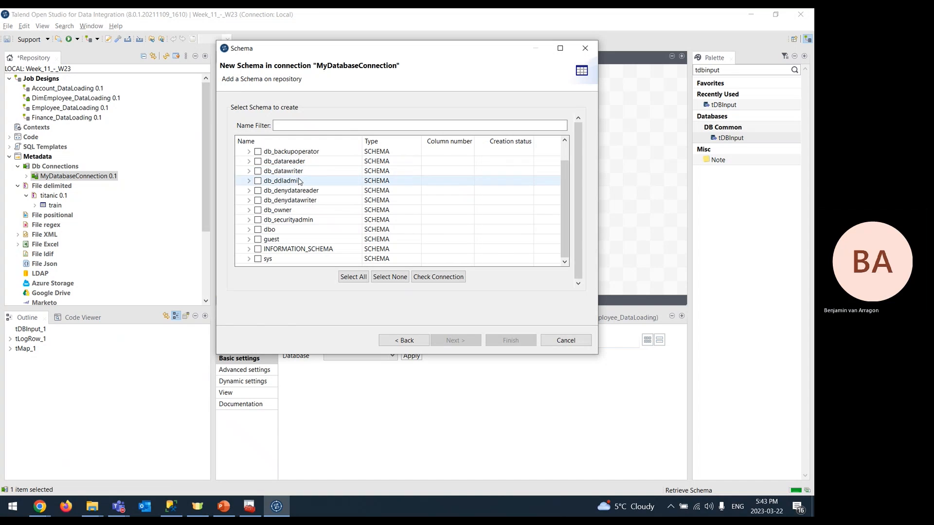
scroll(277, 185, "up", 1)
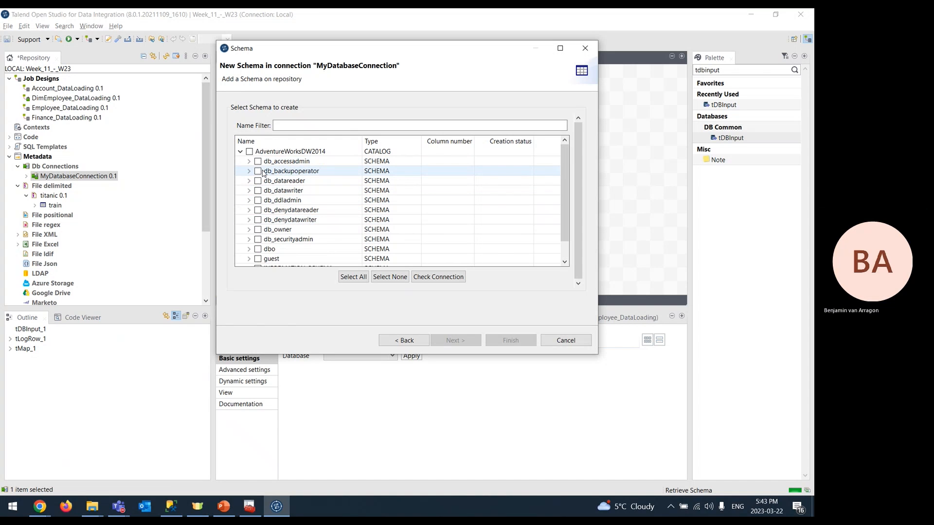
- Expand the dbo schema, tick DimCustomer and DimEmployee, and retrieve their schemas
left_click(252, 247)
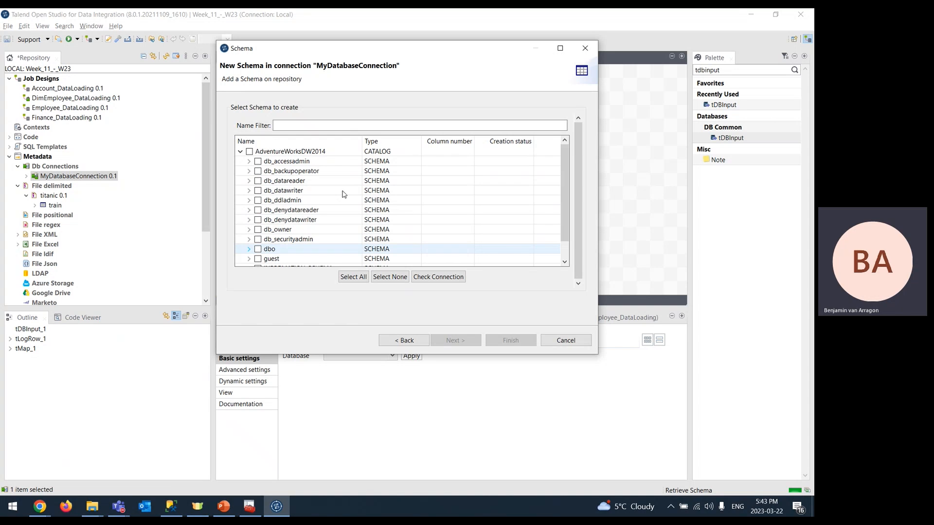
left_click(249, 251)
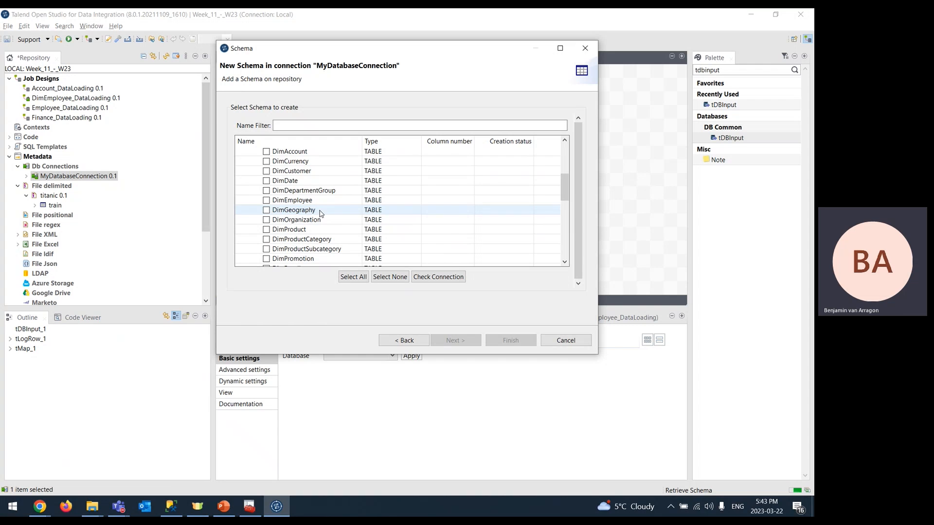
left_click(266, 171)
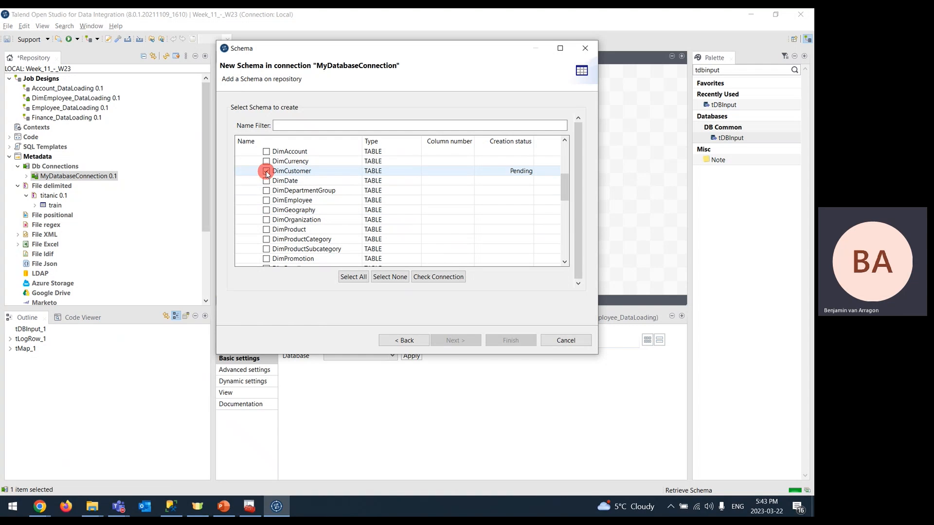
left_click(266, 201)
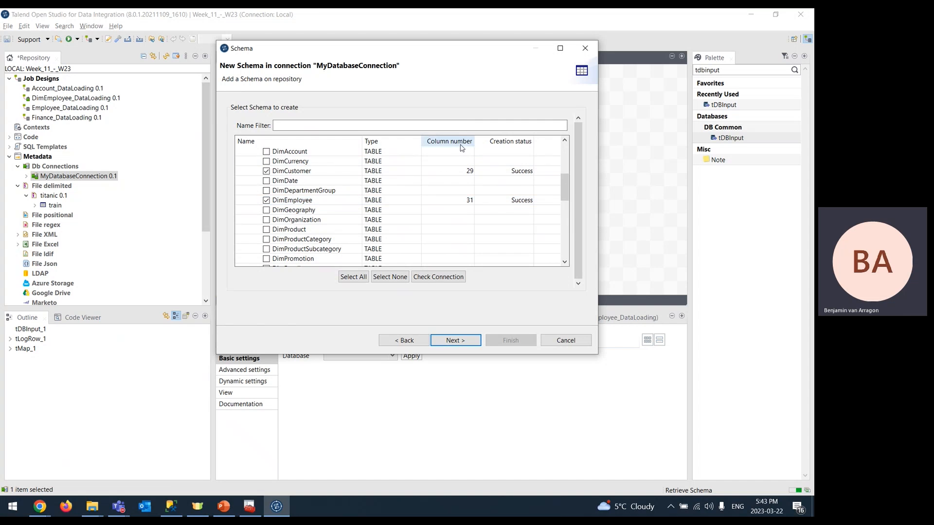
left_click(453, 339)
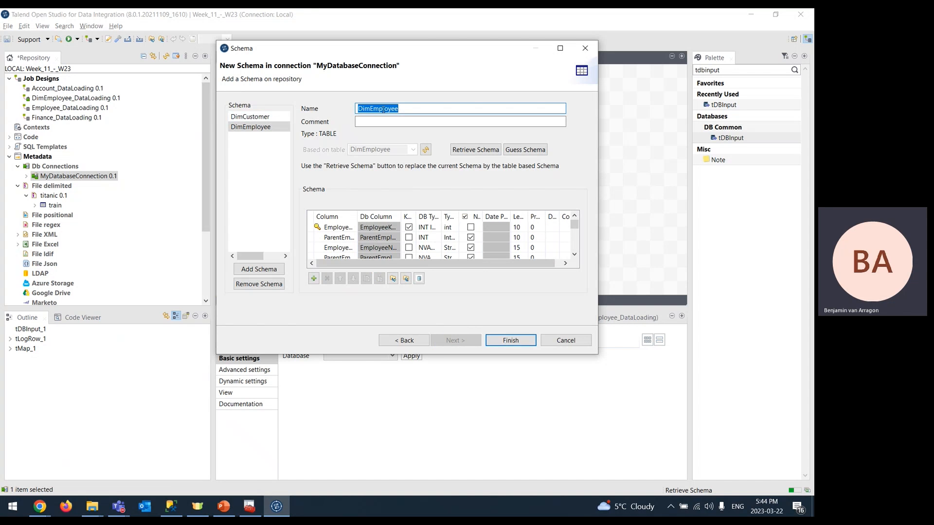
- Review the DimCustomer and DimEmployee column schemas in the maximized dialog
left_click(243, 117)
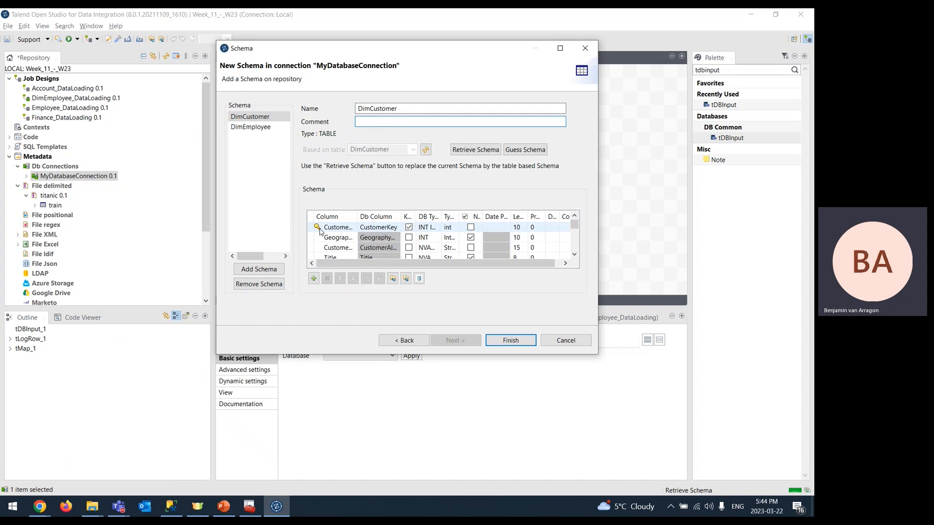
left_click(560, 47)
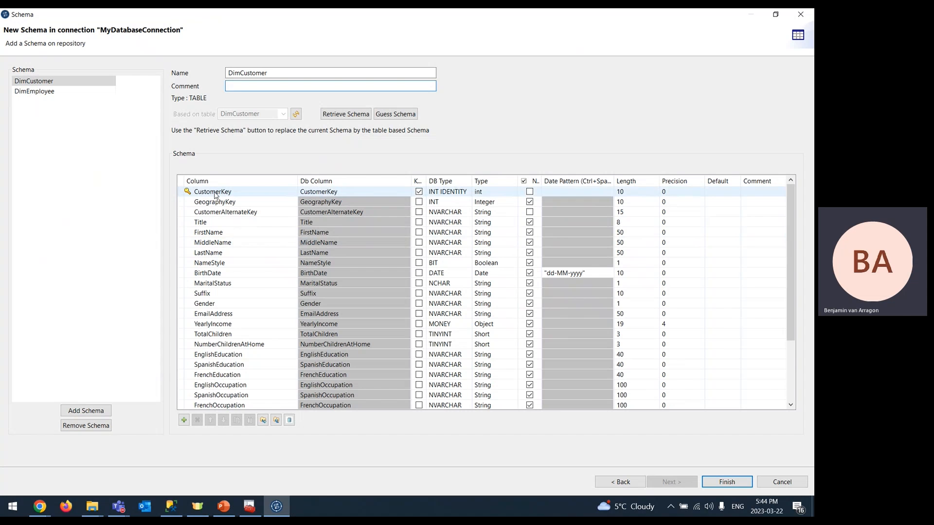
left_click_drag(424, 178, 436, 177)
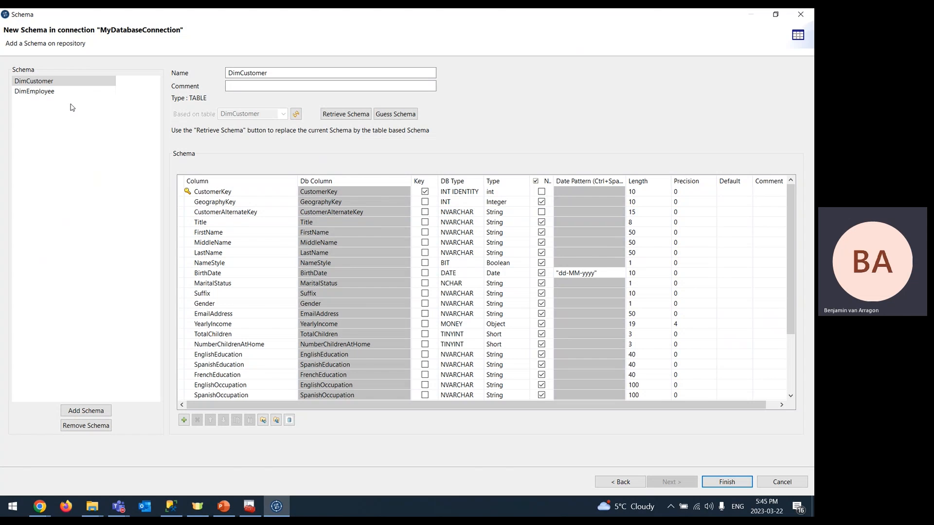
left_click(48, 92)
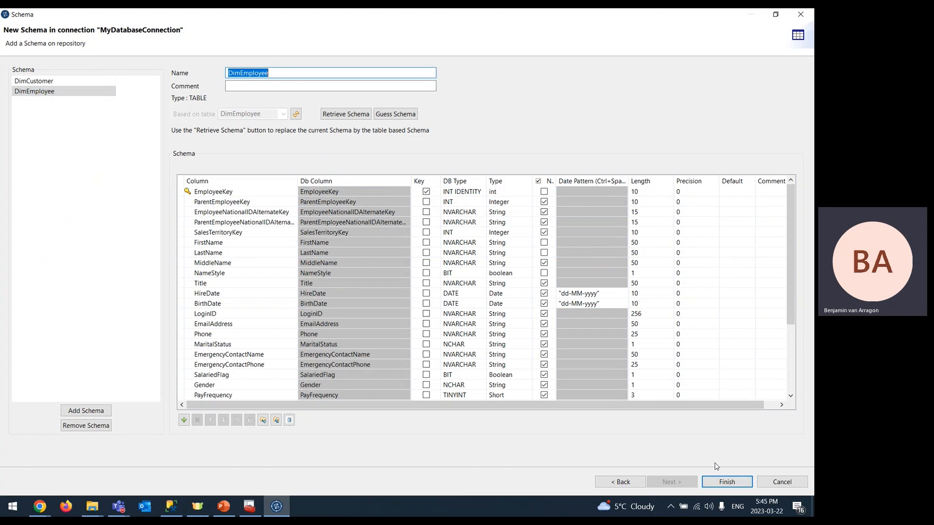
- Finish the wizard and show DimCustomer and DimEmployee under MyDatabaseConnection's Table schemas
left_click(727, 482)
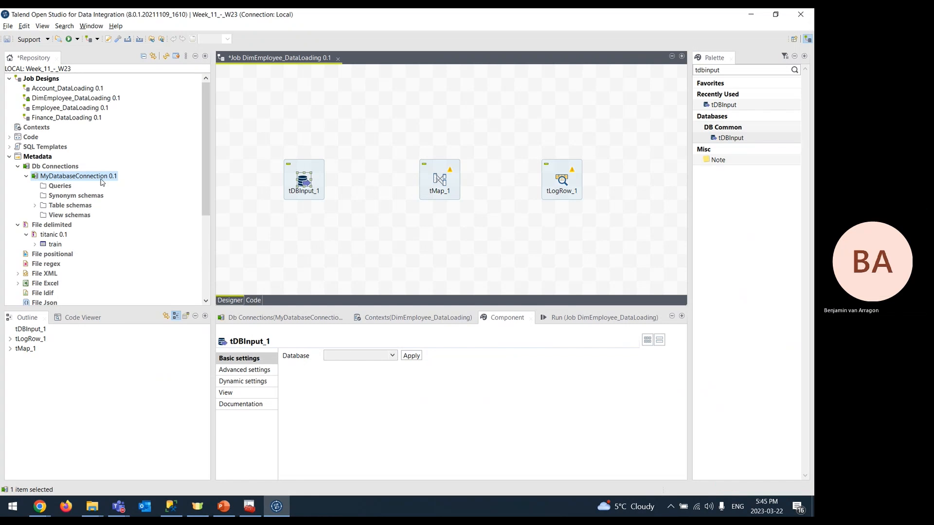
left_click(35, 205)
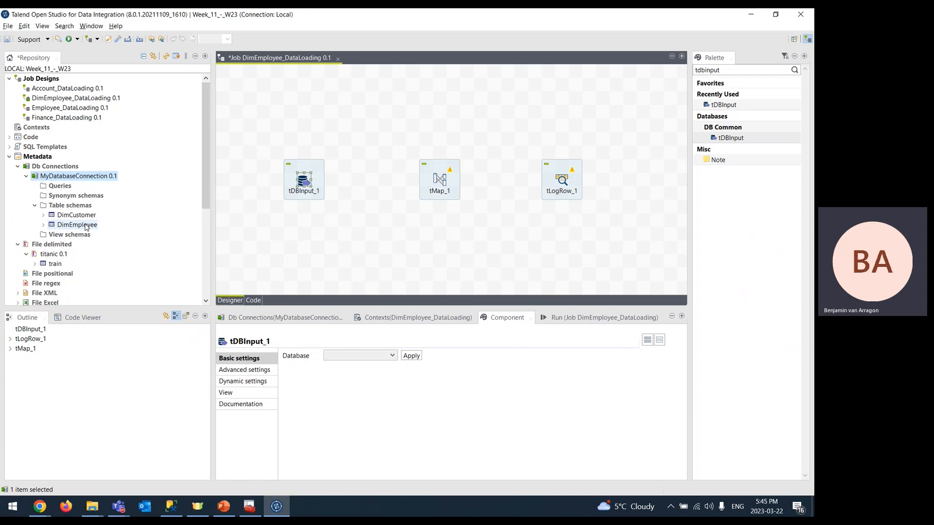
key("alt+Tab")
key("alt+Tab")
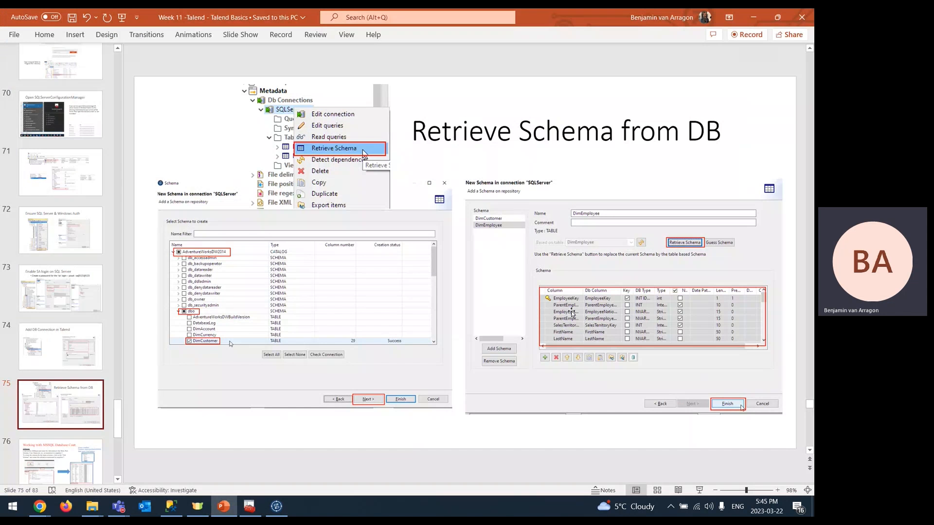
- View slide 76 on configuring tDBInput for MSSQL, then return to Talend
scroll(62, 383, "down", 3)
left_click(47, 382)
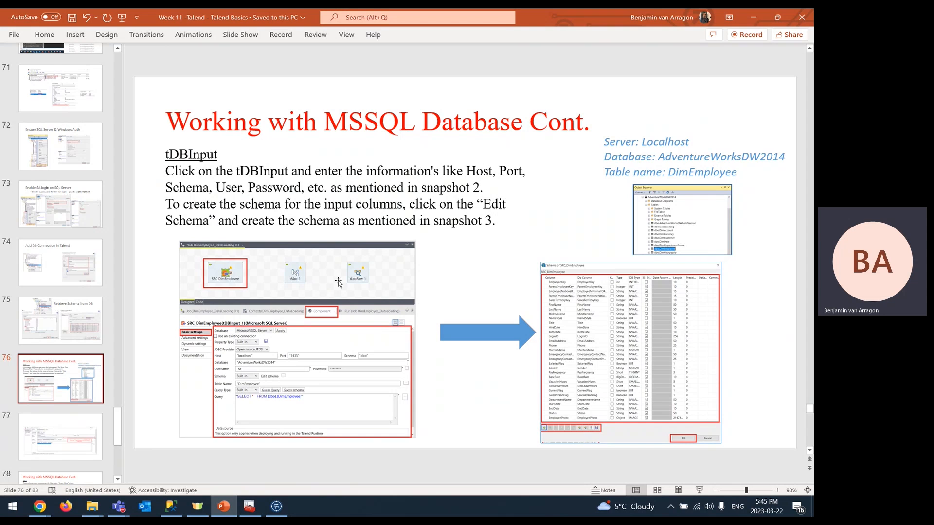
key("alt+Tab")
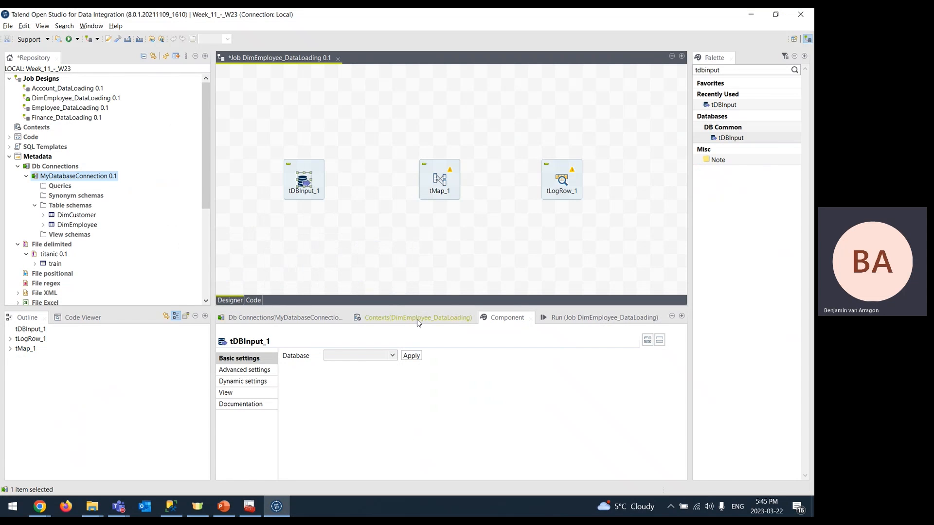
- Set tDBInput_1's Database type to Microsoft SQL Server and apply it
left_click(391, 355)
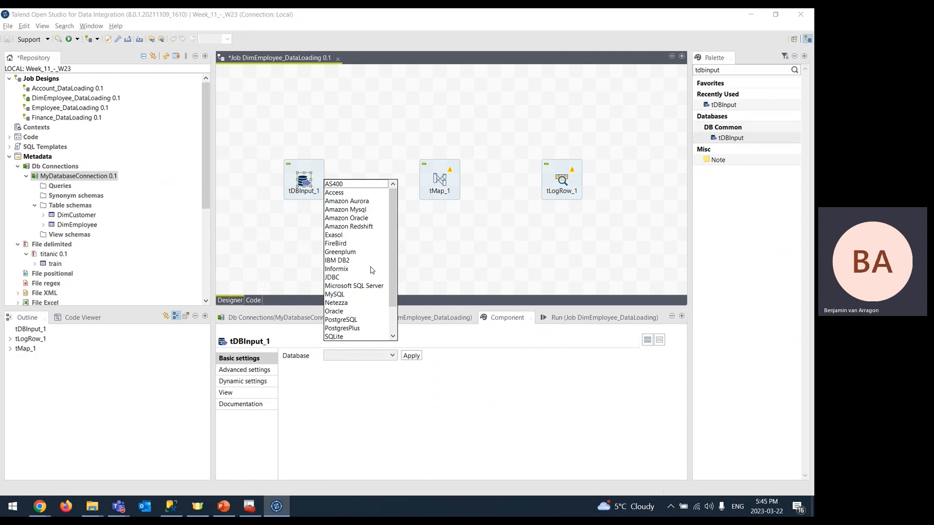
scroll(372, 270, "down", 2)
scroll(372, 271, "up", 2)
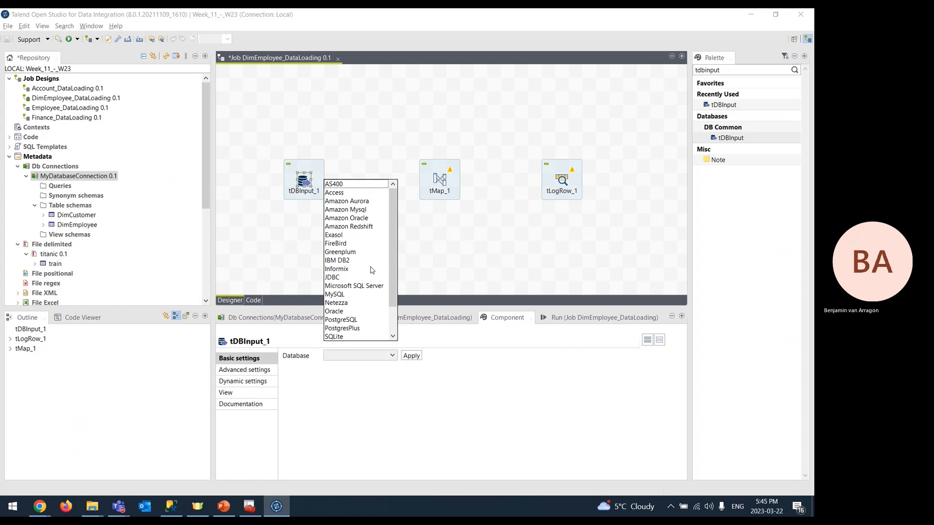
left_click(358, 287)
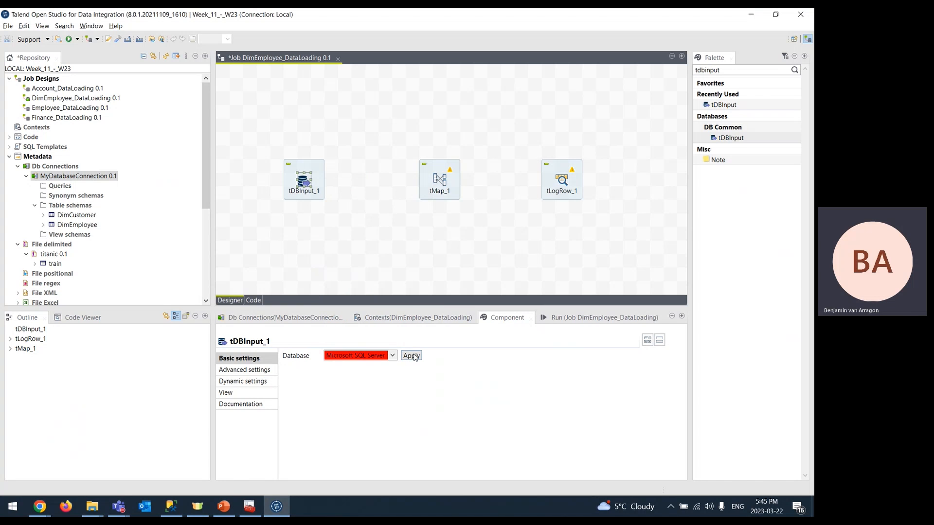
left_click(412, 356)
scroll(467, 391, "down", 1)
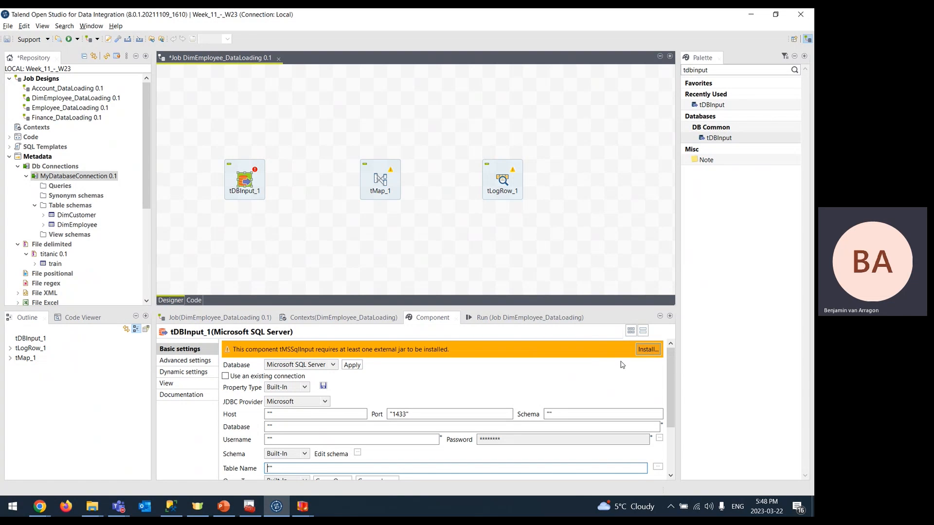
- Use the Open source JTDS provider and set the host to localhost
left_click(327, 404)
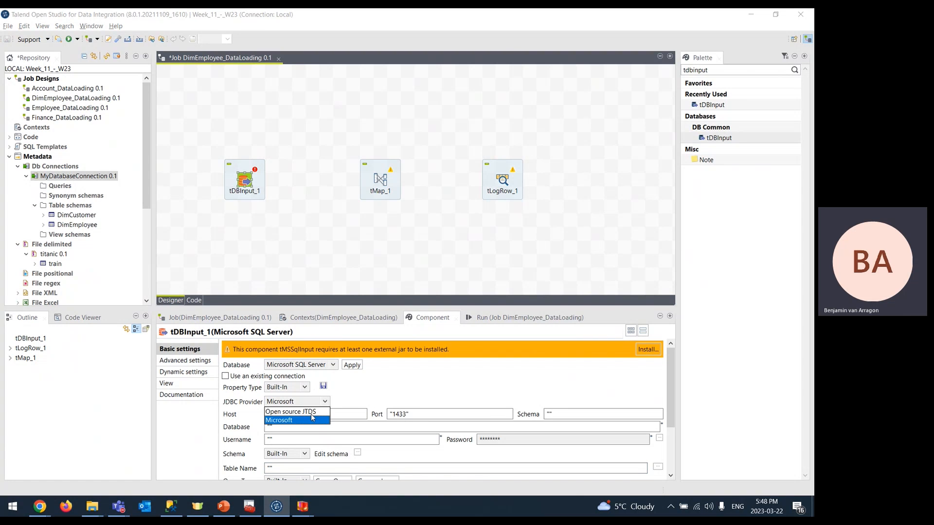
left_click(311, 412)
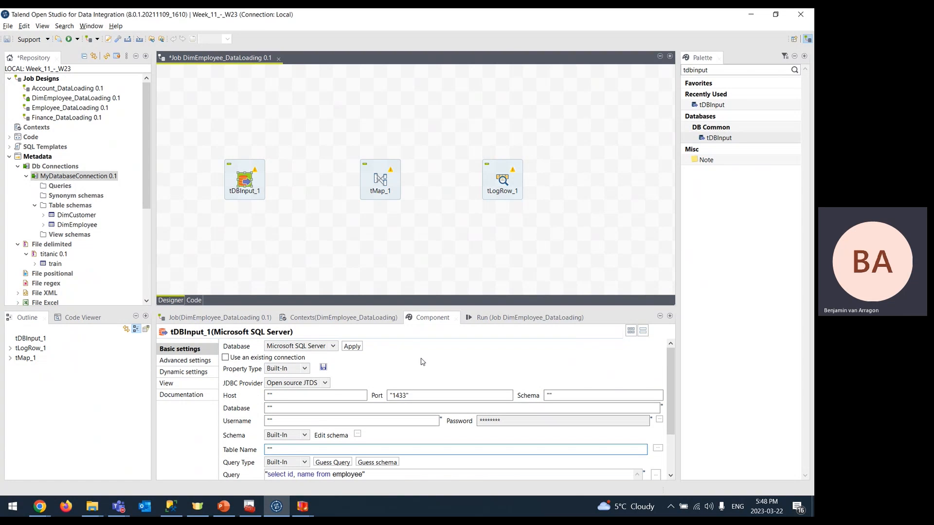
key("alt+Tab")
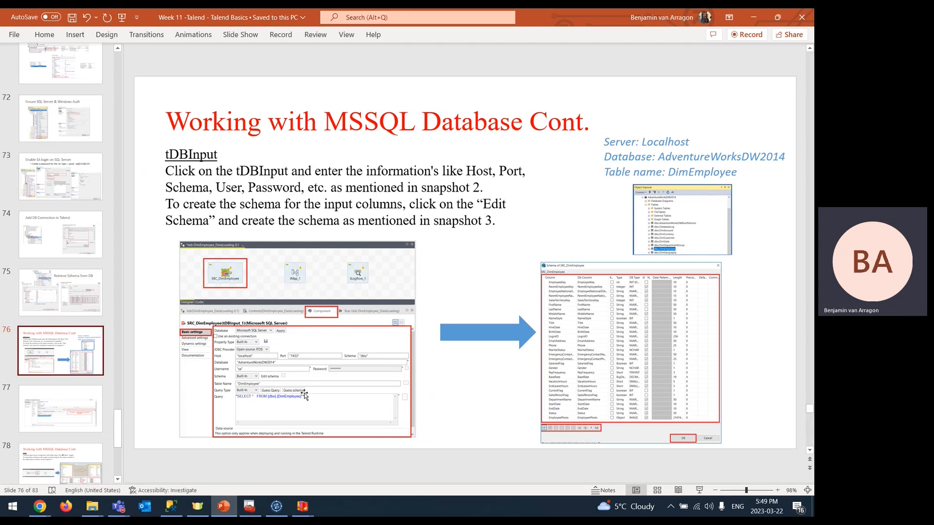
key("alt+Tab")
left_click(270, 394)
key("alt+Tab")
key("alt+Tab")
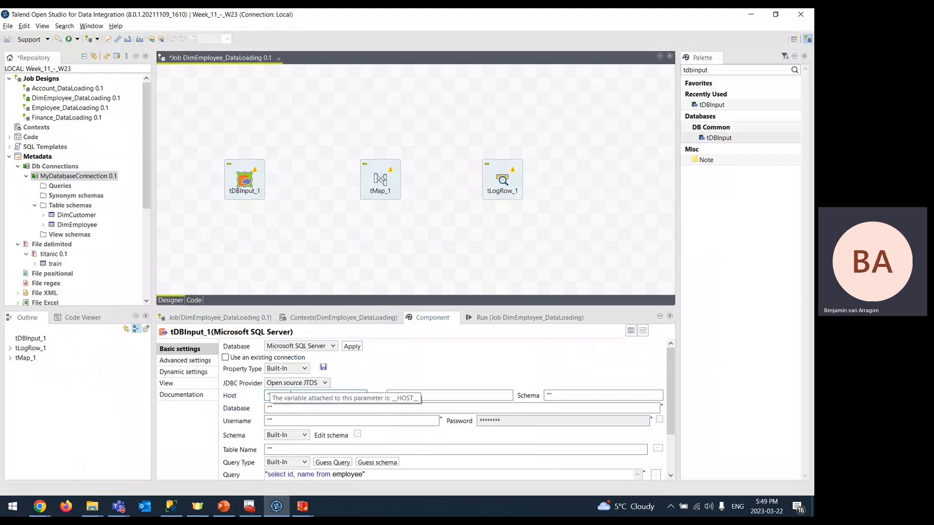
type("localhost")
left_click(408, 395)
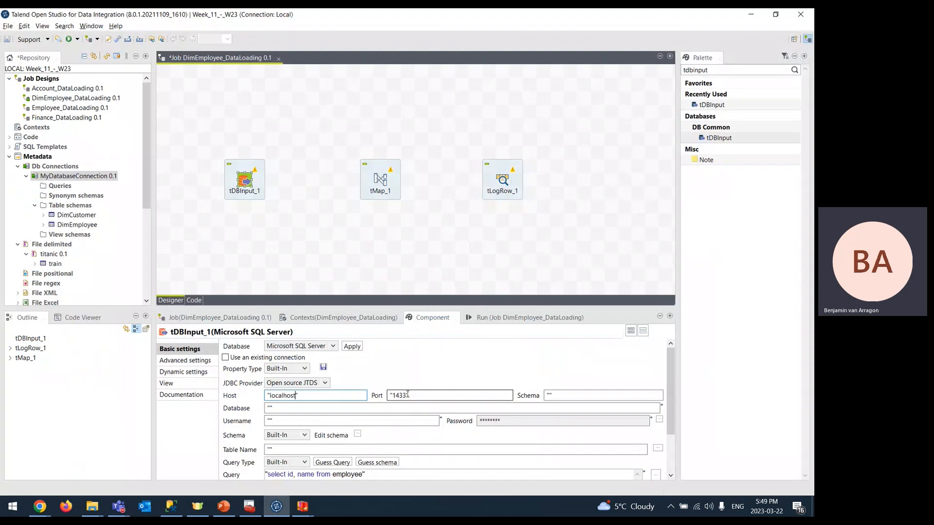
- Enter schema dbo and database AdventureWorksDW2014, then move to the login username field
left_click(563, 394)
type("dbo")
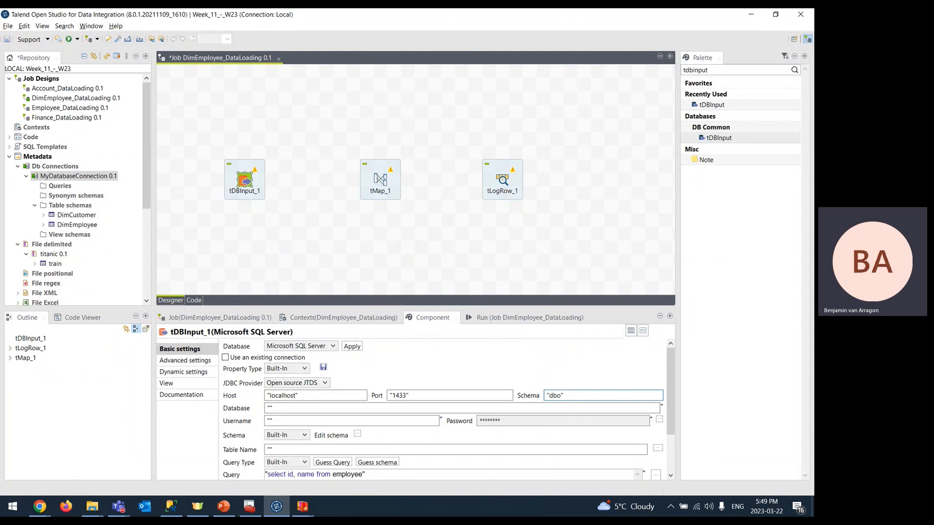
key("alt+Tab")
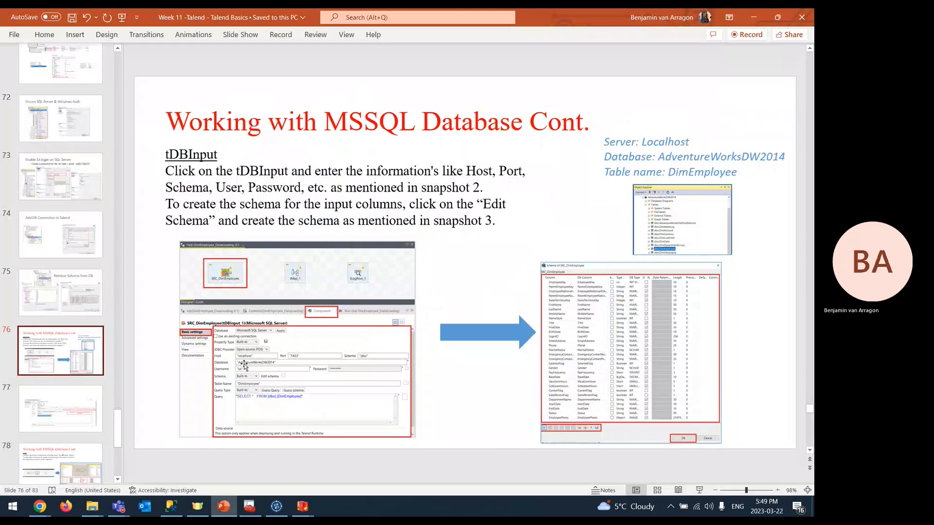
key("alt+Tab")
left_click(270, 407)
type("AdventureWorksDW2014\"")
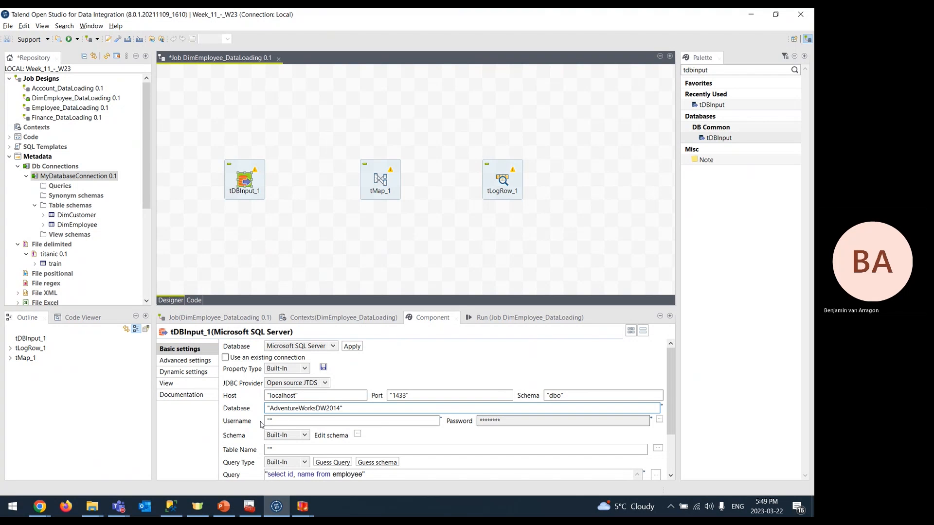
left_click(268, 422)
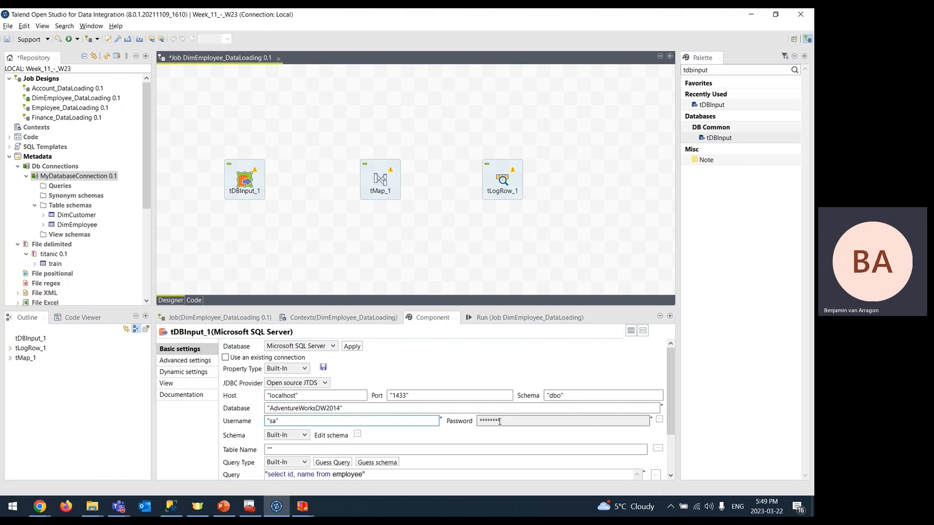
- Enter the connection password between the quotes in the Password dialog and confirm it
left_click(659, 420)
left_click(295, 222)
key("Left")
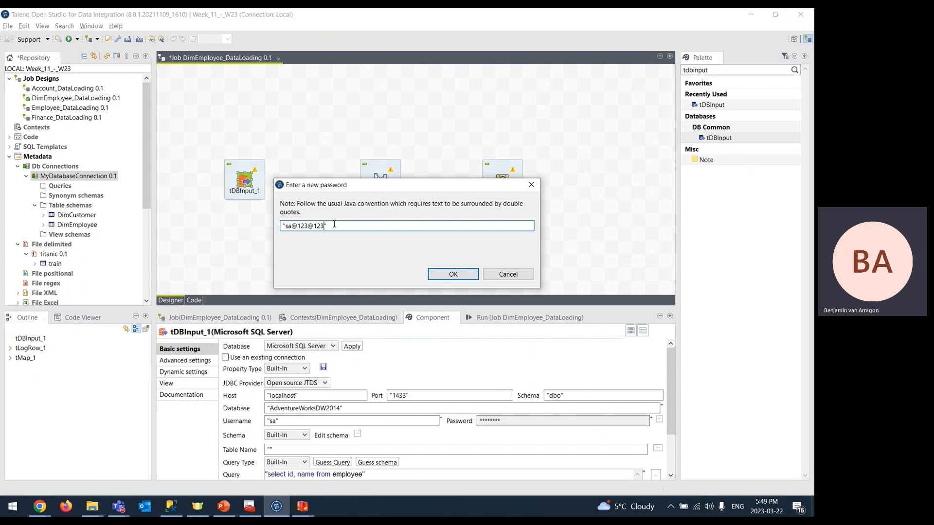
left_click(447, 274)
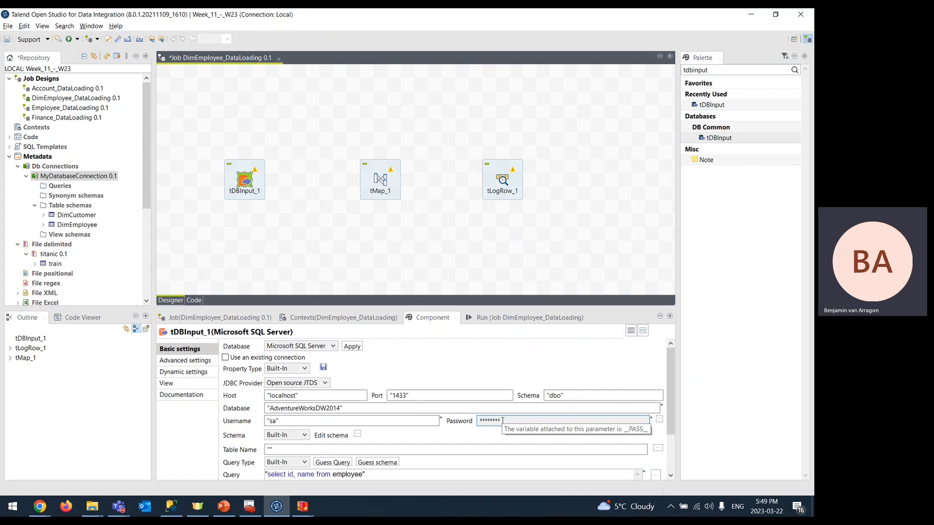
- Set tDBInput_1's Table Name to DimEmployee
scroll(228, 428, "down", 3)
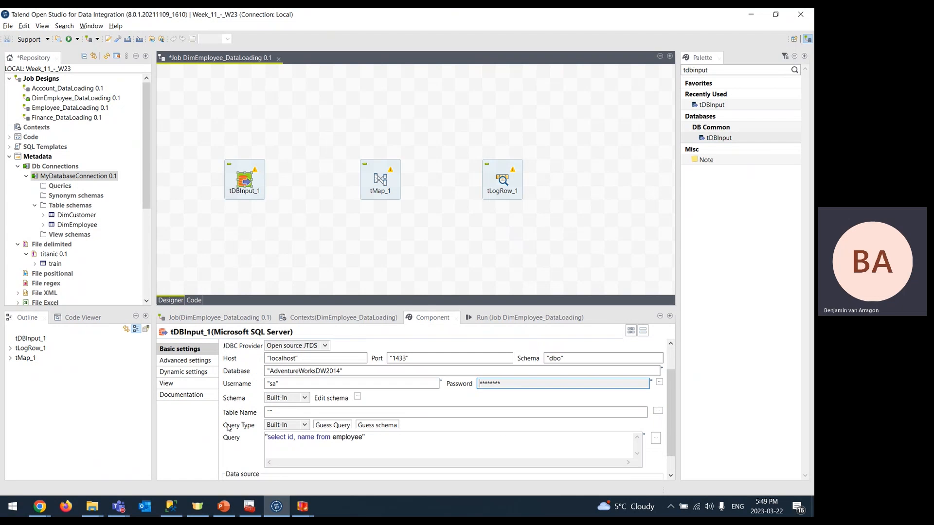
key("alt+Tab")
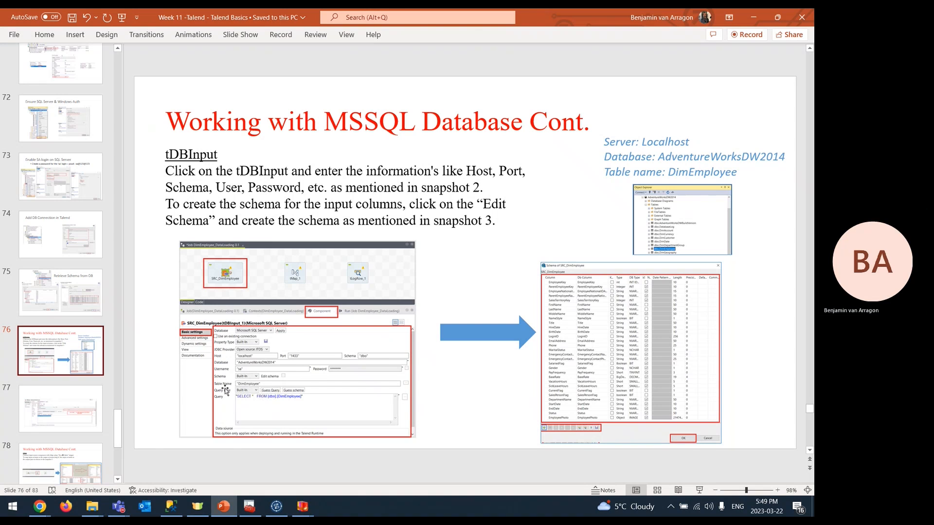
key("alt+Tab")
left_click(269, 390)
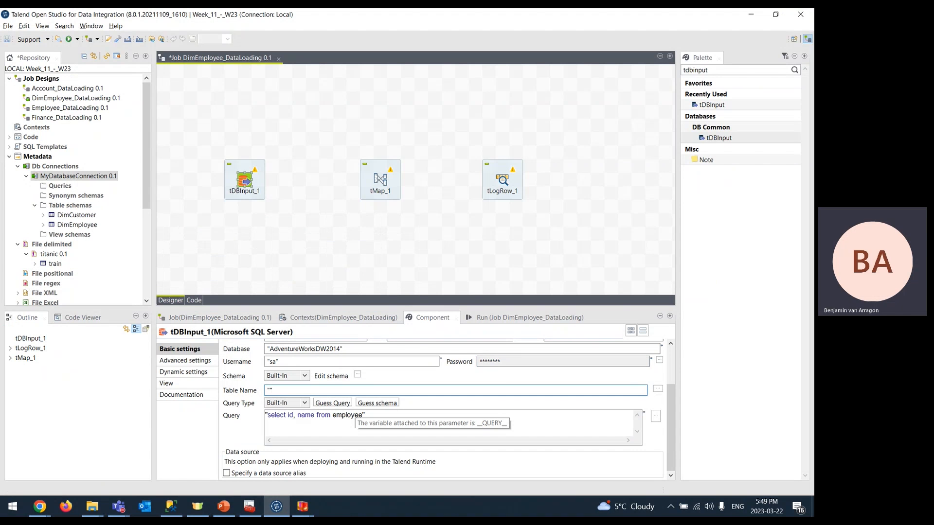
type("DimEmployee")
- Rewrite the query as select * FROM [dbo].[DimEmployee], matching the slide's example
key("alt+Tab")
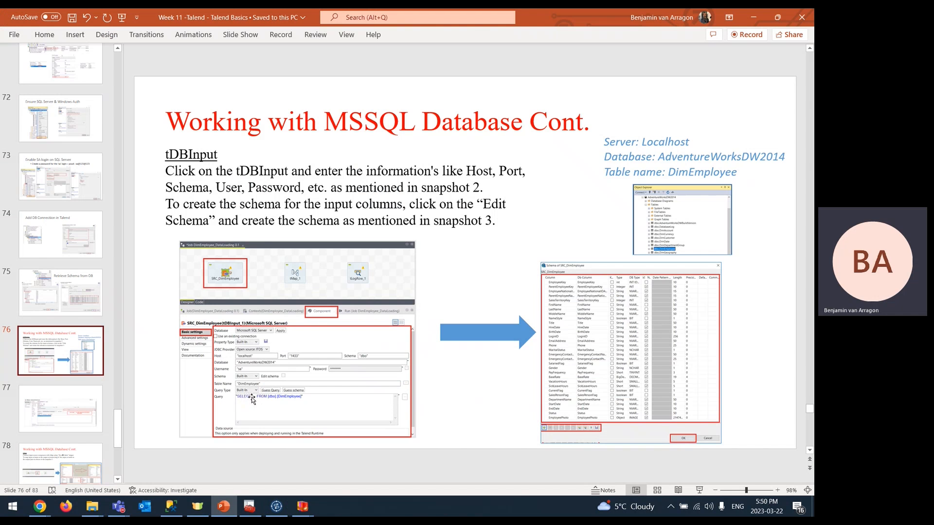
key("alt+Tab")
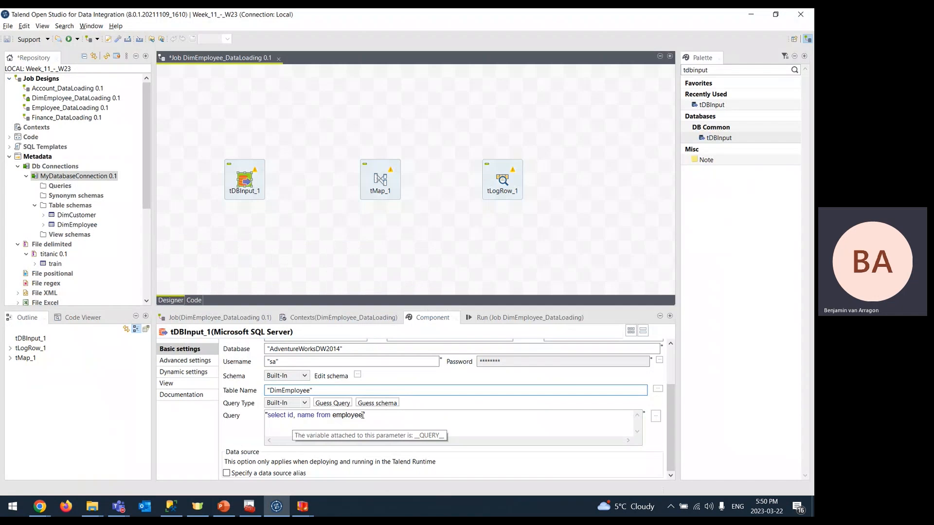
left_click_drag(364, 414, 287, 421)
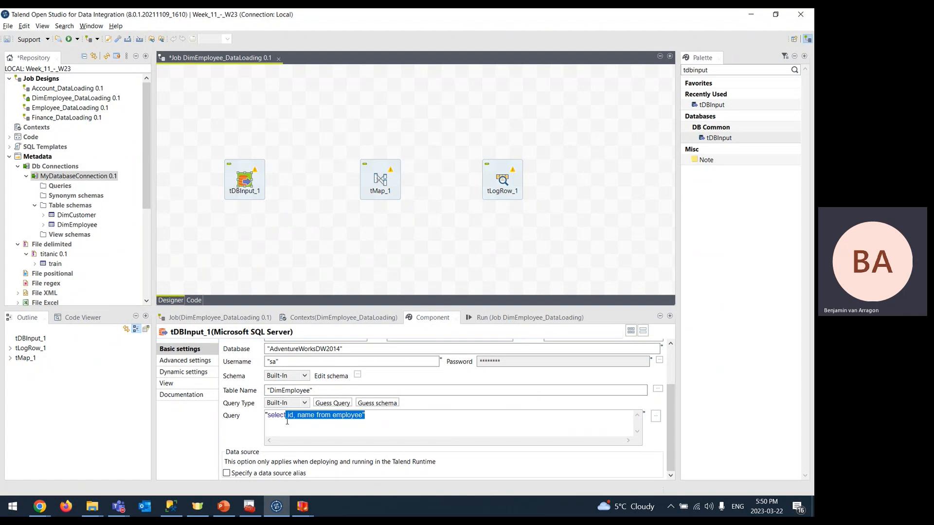
type("* FROM")
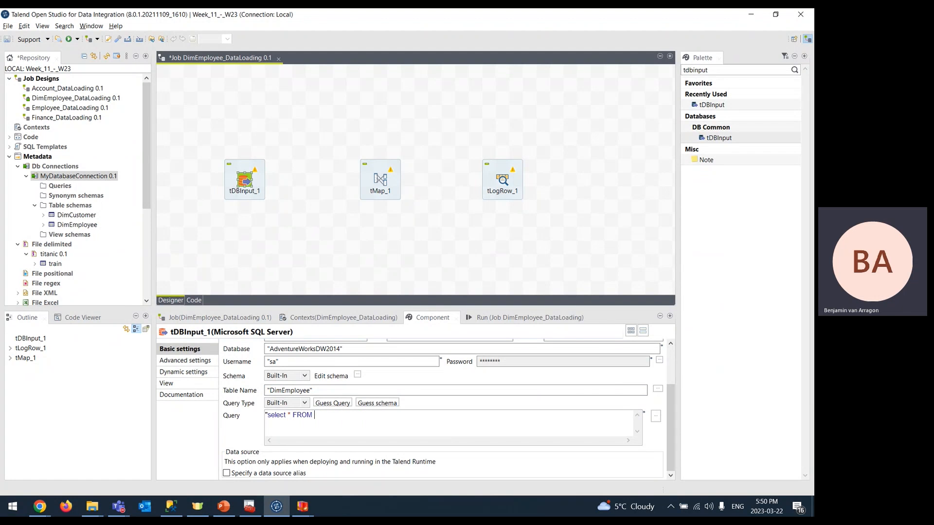
key("alt+Tab")
key("alt+Tab")
type("[d")
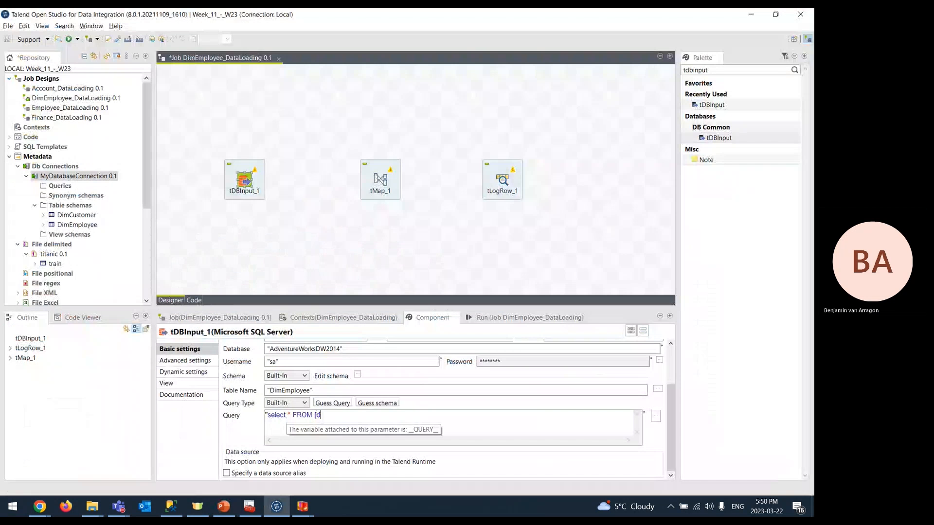
type("bo.]")
type("[DimEmp")
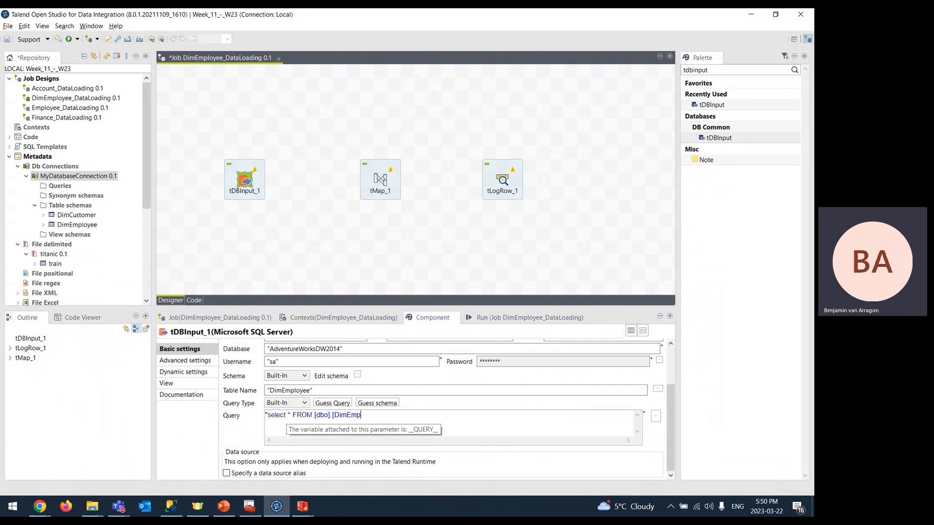
type("loyee]")
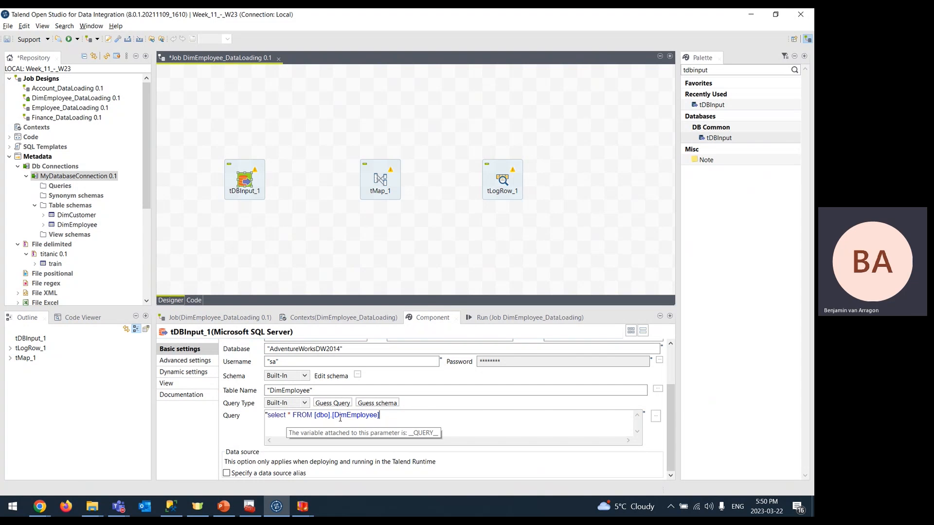
key("alt+Tab")
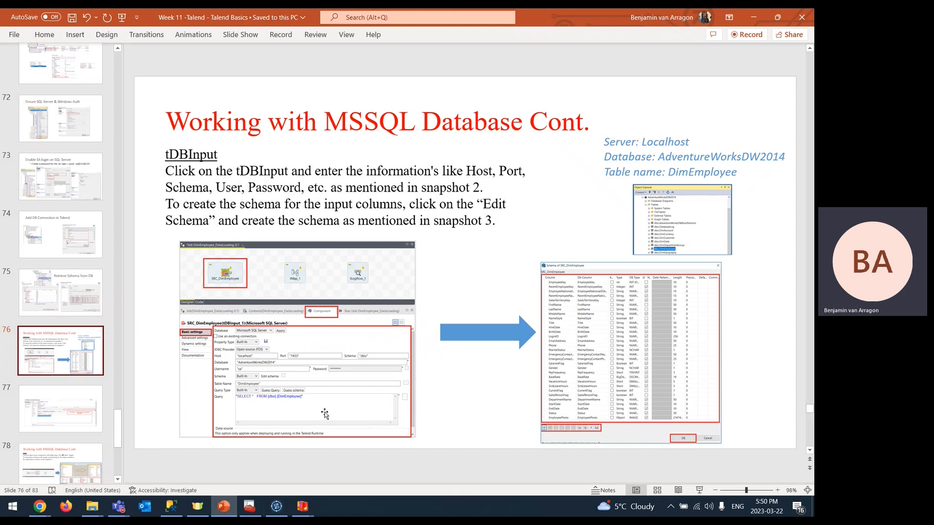
key("alt+Tab")
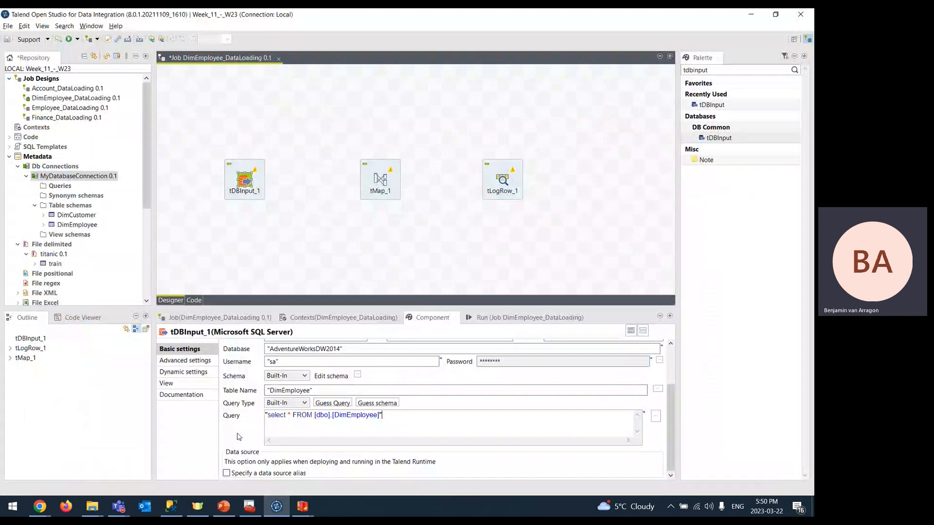
- Switch tDBInput_1's schema source to Repository and accept propagating the change
left_click_drag(398, 435, 255, 435)
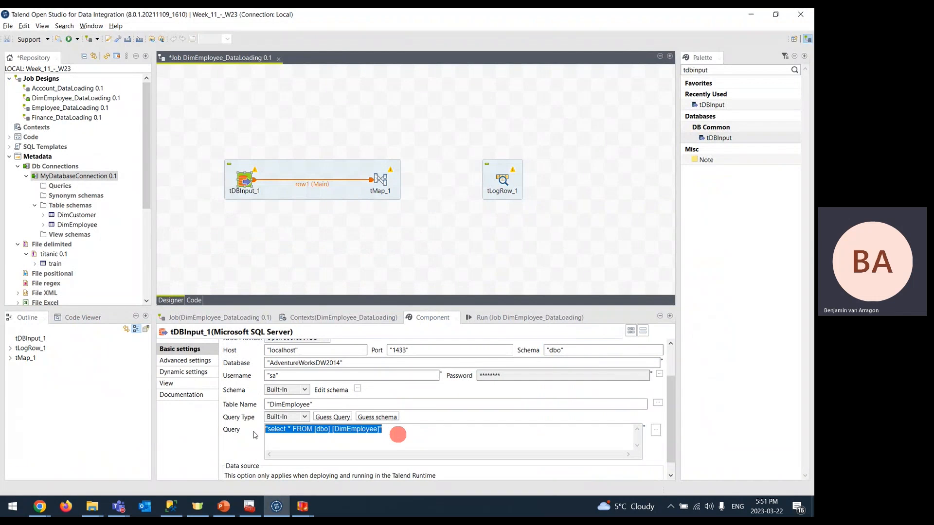
left_click(305, 390)
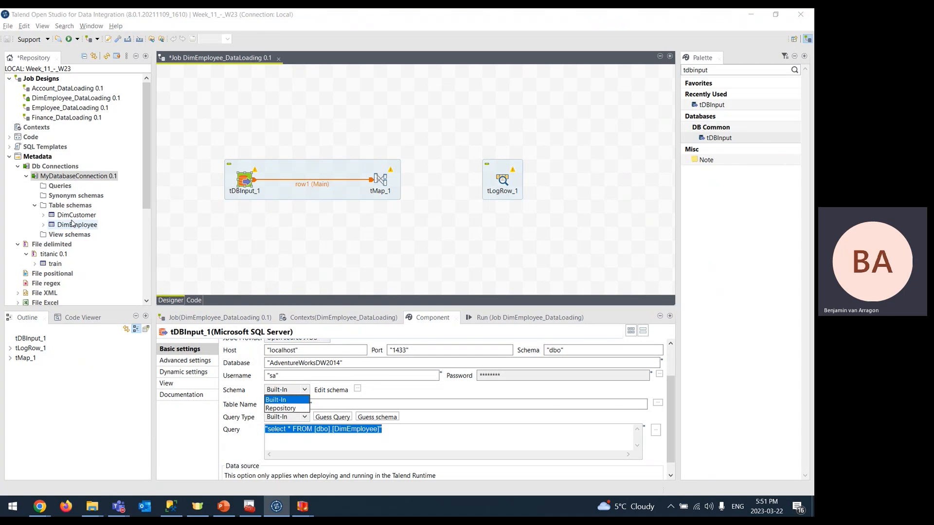
left_click(293, 409)
left_click(450, 262)
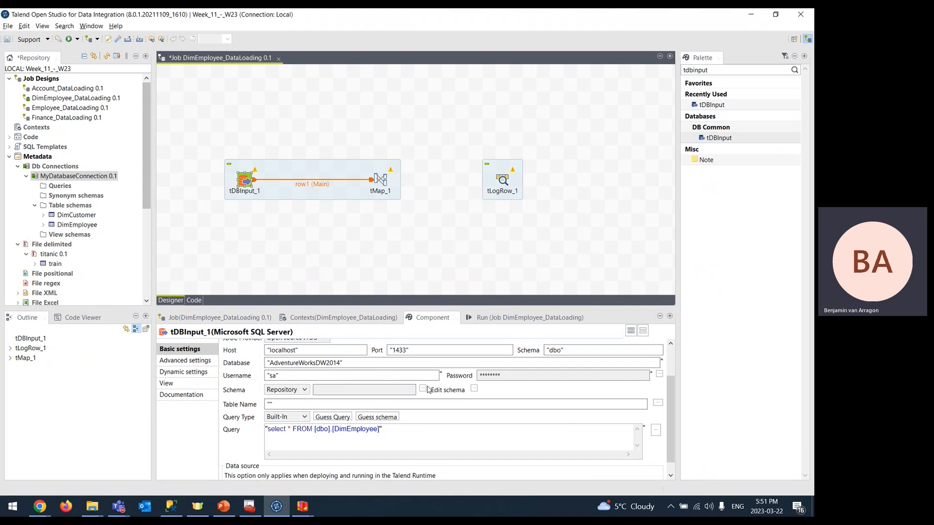
- Choose the DimEmployee table schema from MyDatabaseConnection 0.1 and propagate it
left_click(423, 390)
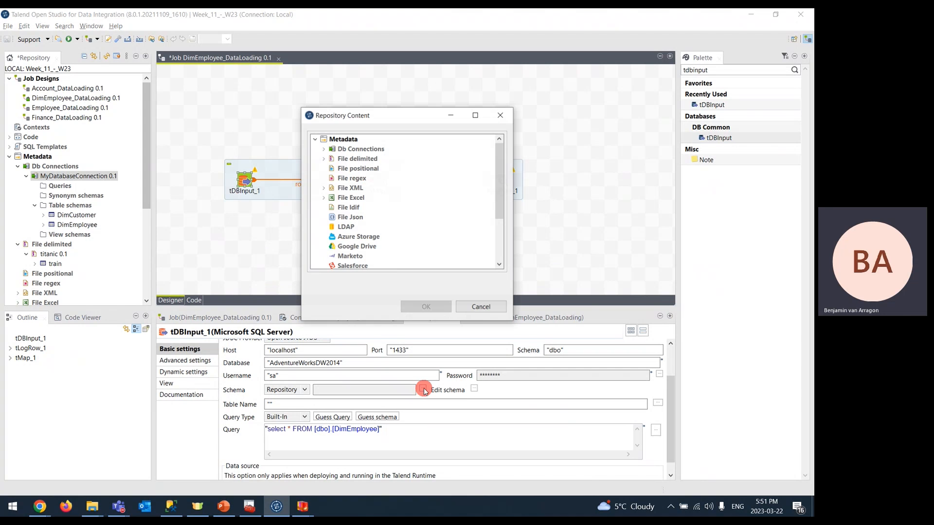
left_click(324, 149)
left_click(332, 159)
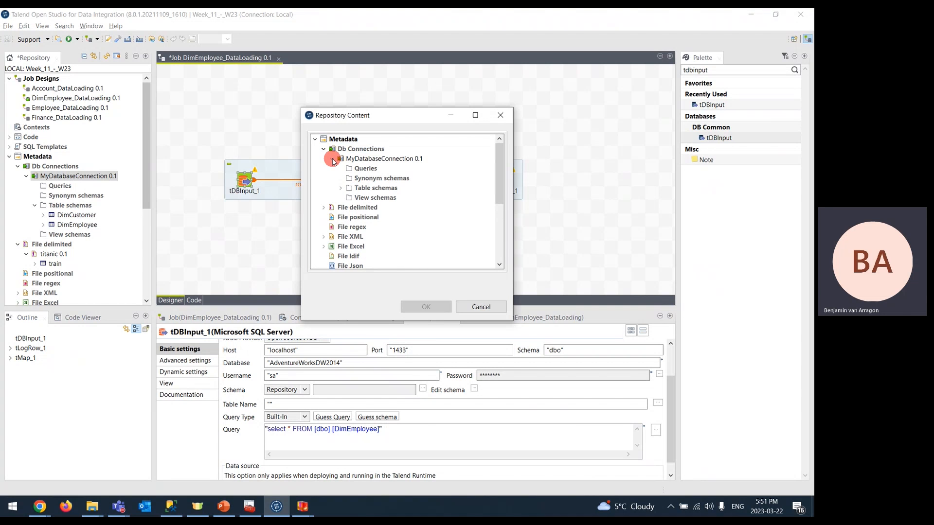
left_click(342, 188)
left_click(351, 207)
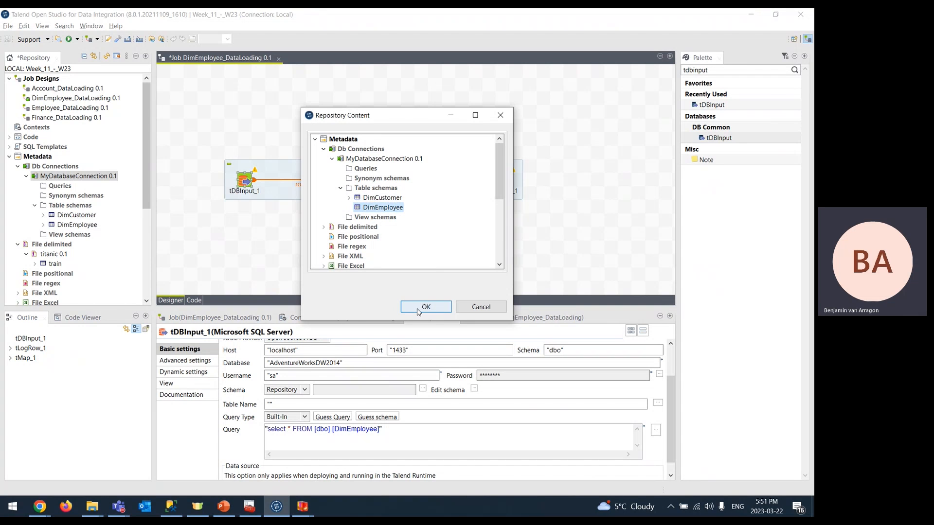
left_click(417, 307)
left_click(455, 261)
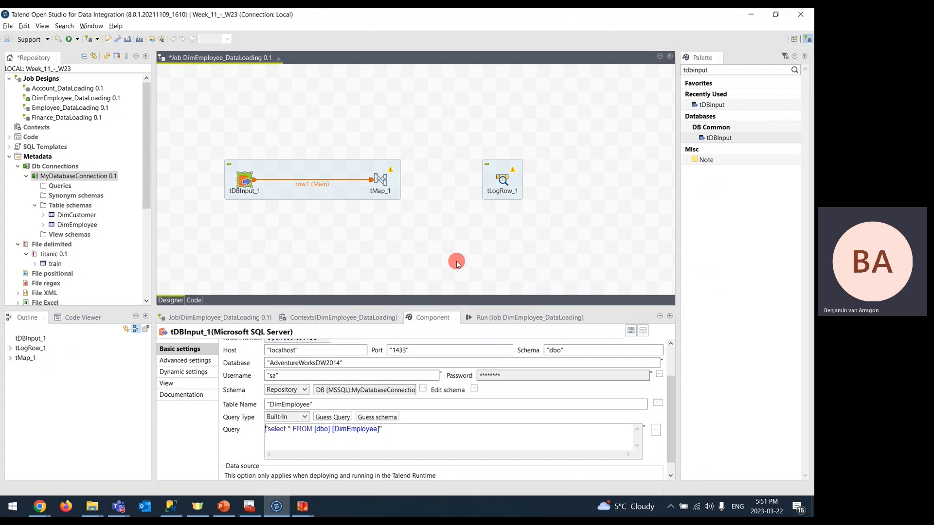
- Review tDBInput_1's DimEmployee columns in Edit schema and recheck the query text
left_click(474, 388)
left_click(388, 278)
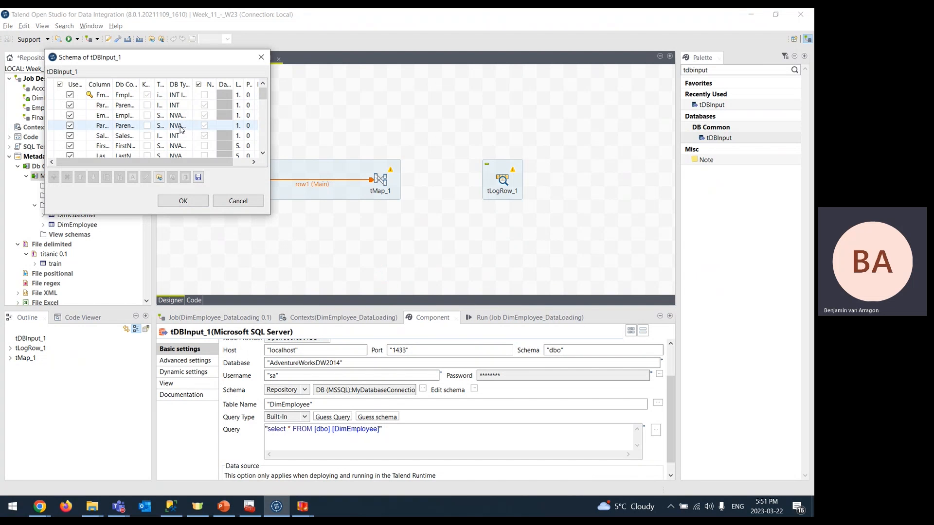
left_click_drag(270, 215, 461, 304)
left_click(375, 290)
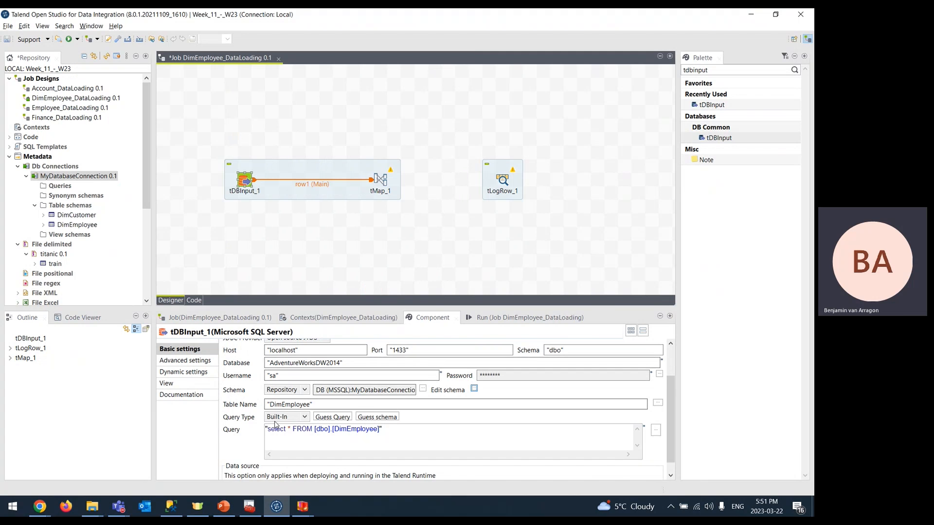
left_click(383, 435)
left_click(383, 441)
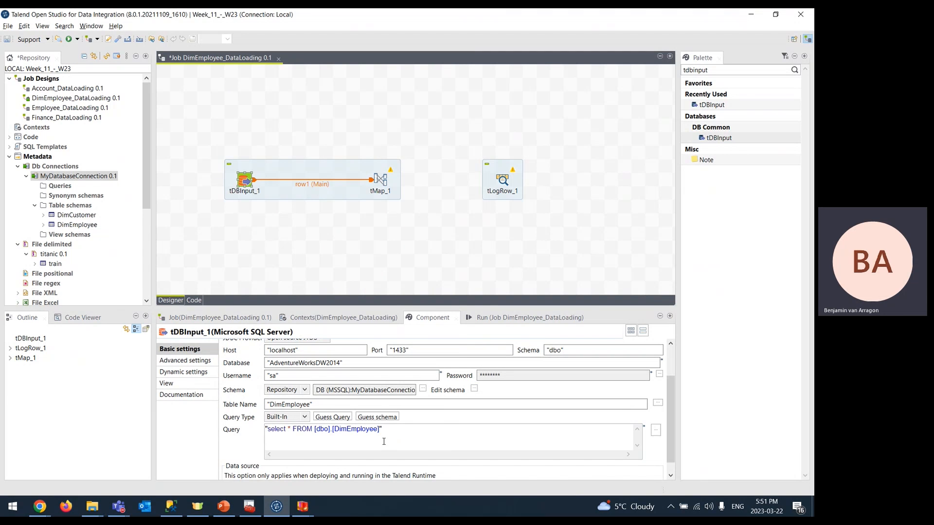
- Read slides 77 and 78 on the password tip and tMap Row Main linking, then return
key("alt+Tab")
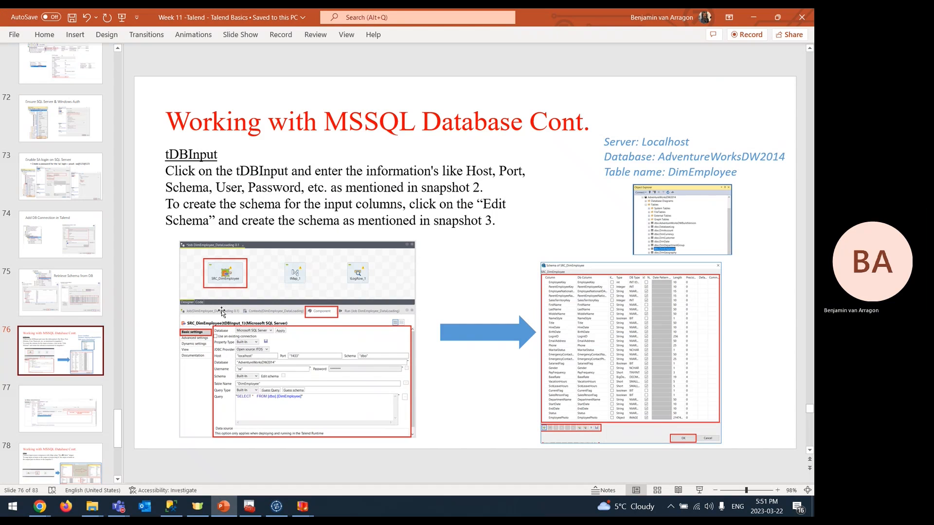
left_click(67, 400)
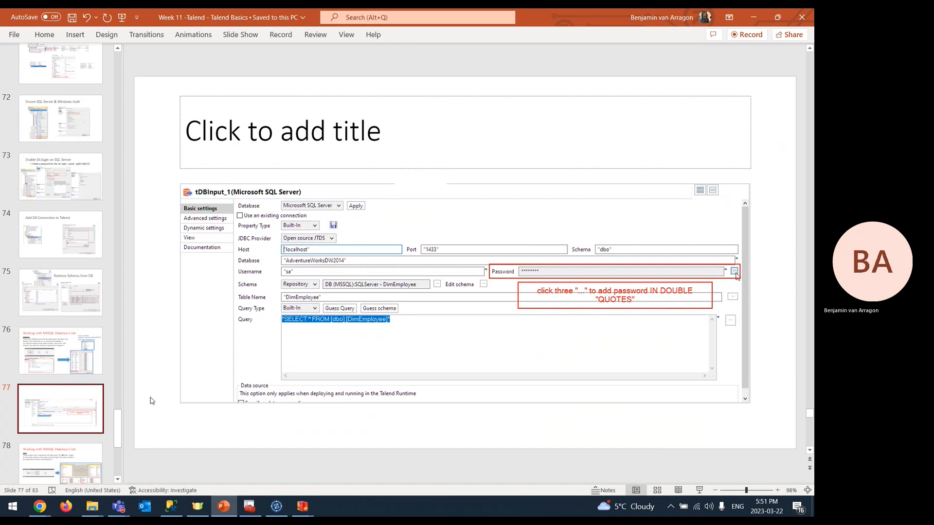
scroll(54, 385, "down", 3)
left_click(50, 378)
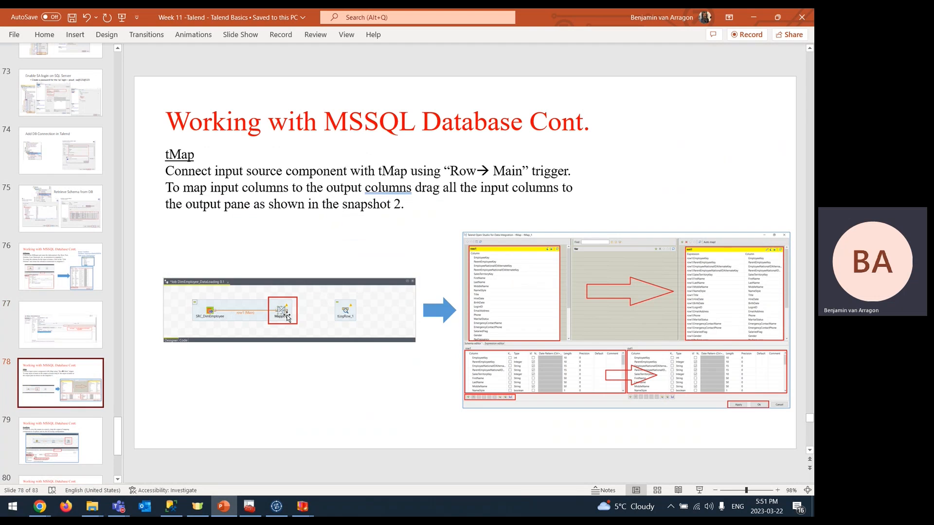
key("alt+Tab")
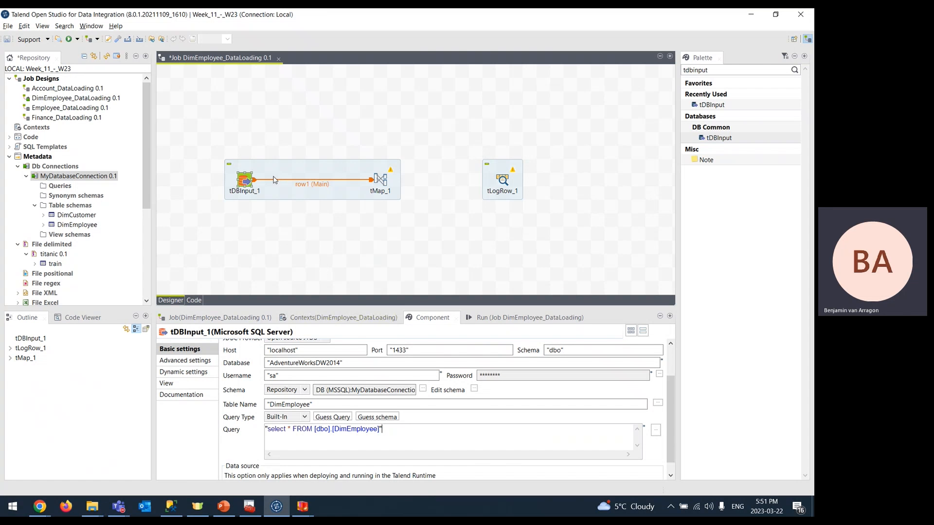
- Delete the row1 link and draw a new Row > Main connection from tDBInput_1 to tMap_1
right_click(248, 182)
mouse_move(271, 187)
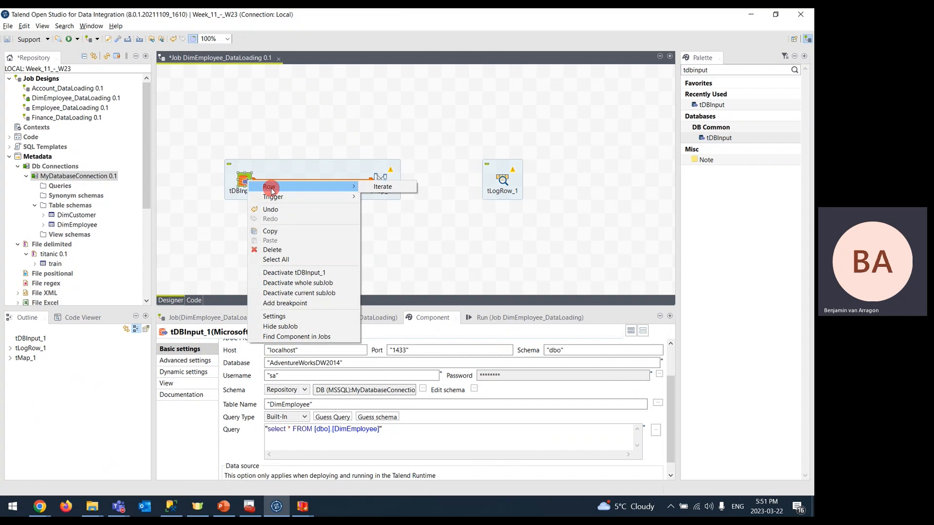
left_click(317, 120)
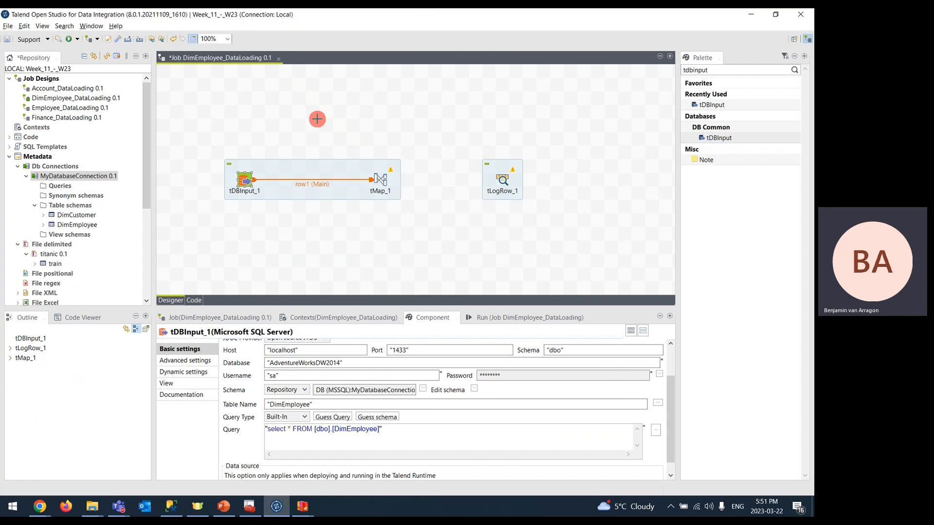
right_click(301, 179)
left_click(327, 224)
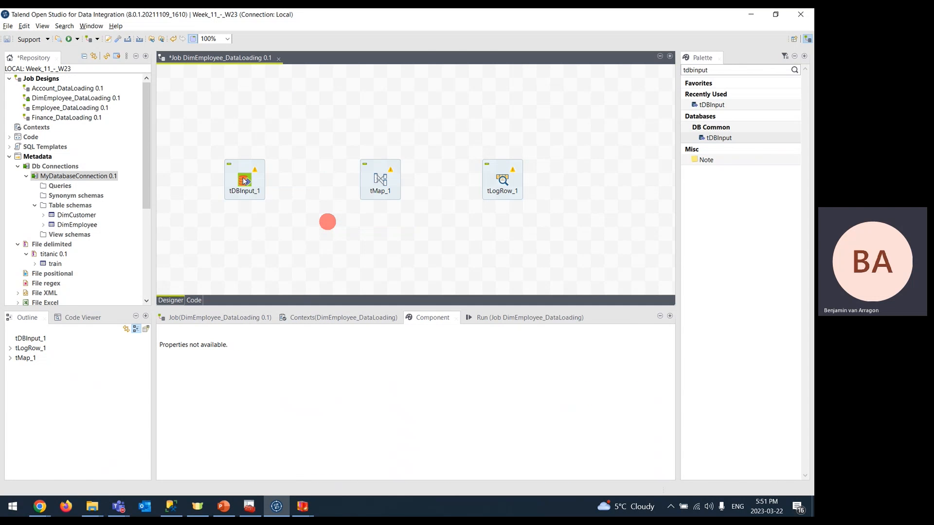
right_click(245, 181)
mouse_move(258, 183)
left_click(380, 182)
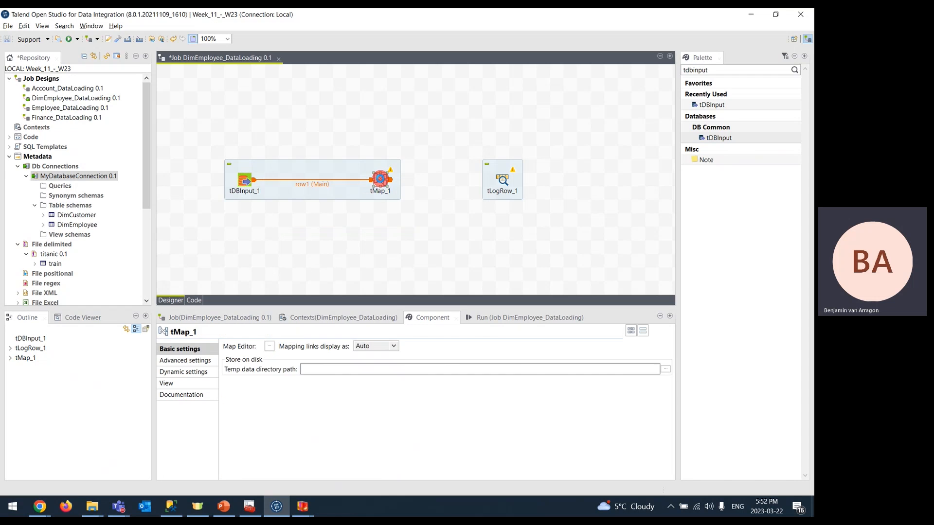
- In tMap_1's mapping editor, add a new output table named out1
double_click(382, 182)
scroll(143, 117, "down", 2)
scroll(143, 117, "up", 2)
scroll(117, 185, "down", 2)
scroll(116, 185, "up", 2)
left_click(546, 32)
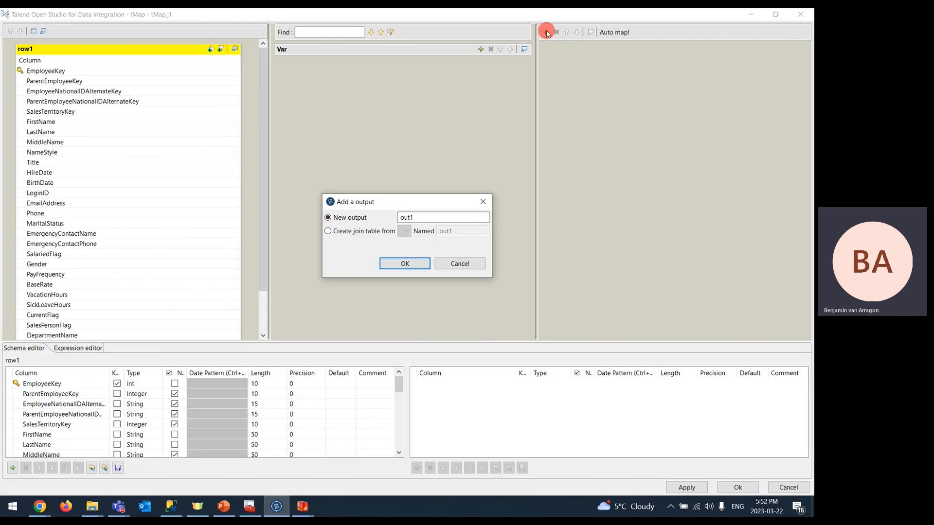
left_click(392, 264)
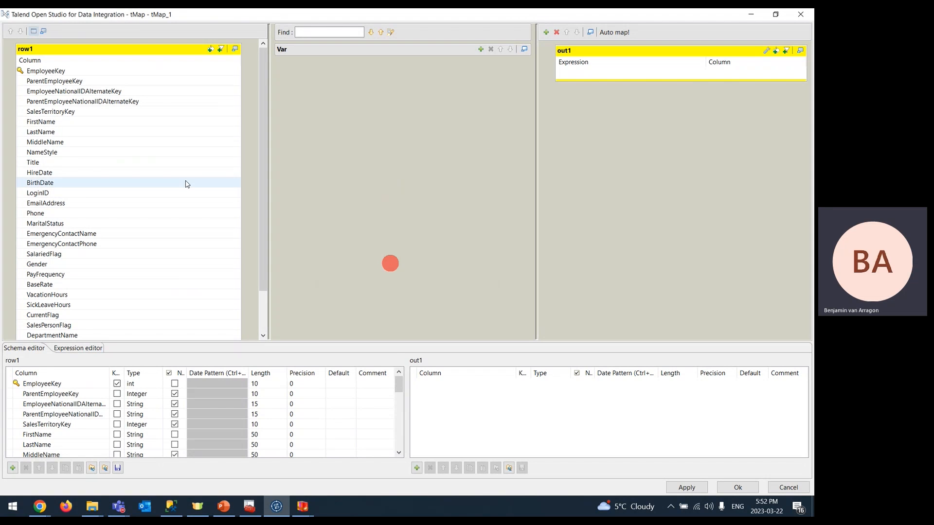
- Map all 31 row1 columns into out1, save the mapping, and go back to the slides
left_click(184, 173)
key("ctrl+a")
mouse_move(119, 139)
left_mouse_down()
mouse_move(527, 129)
mouse_move(621, 93)
mouse_move(635, 74)
left_mouse_up()
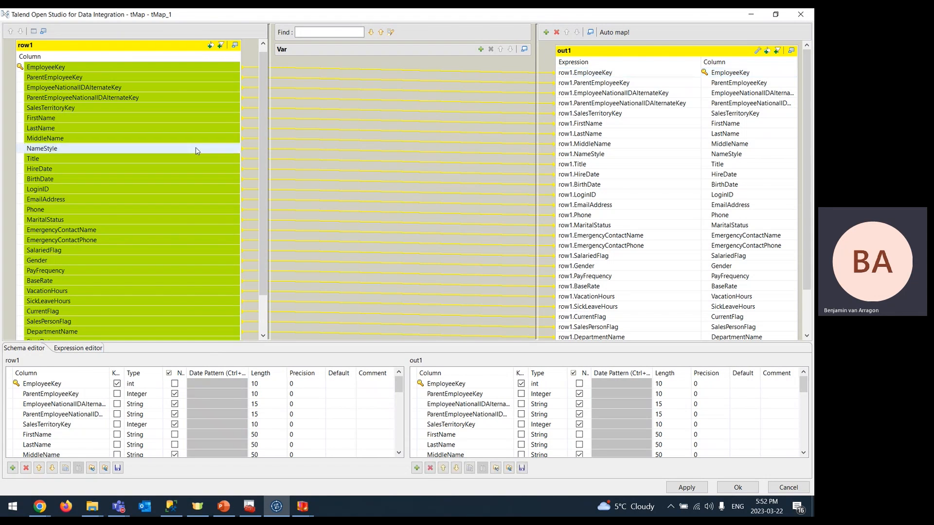
scroll(195, 146, "down", 3)
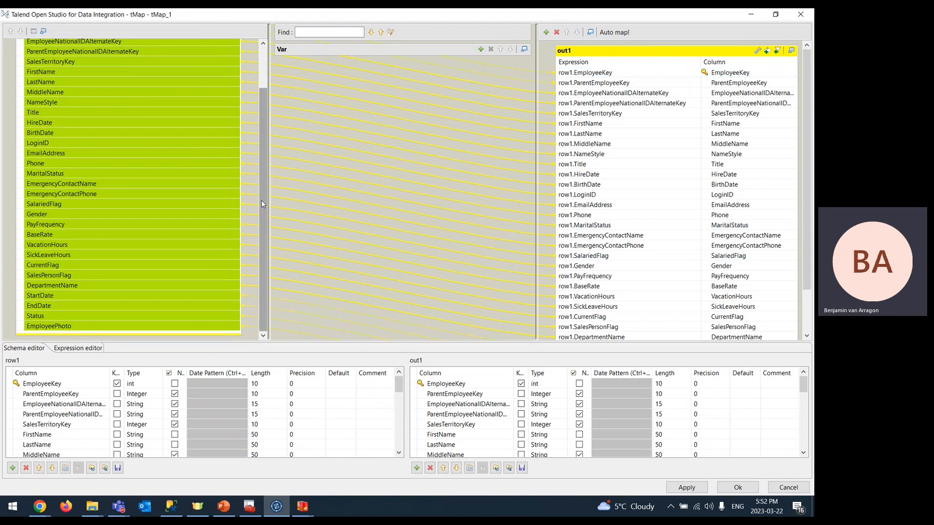
scroll(194, 203, "up", 3)
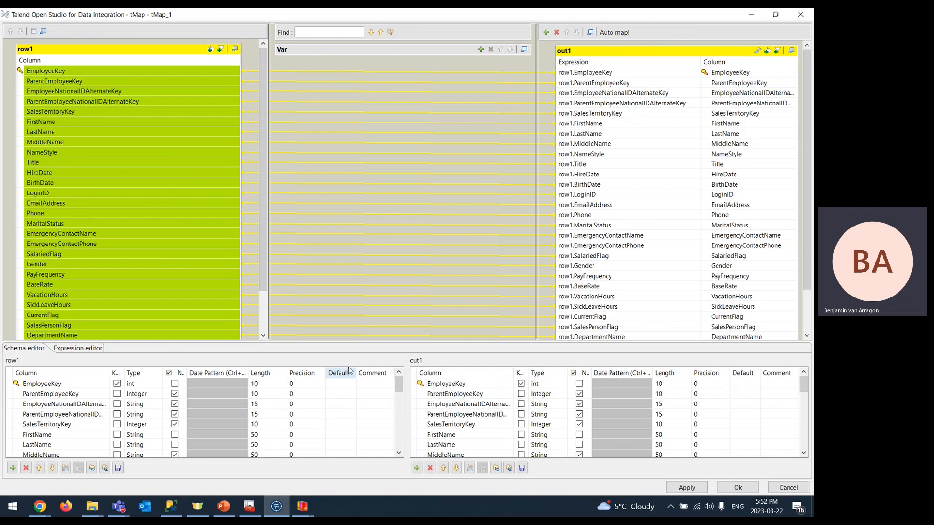
scroll(593, 417, "down", 4)
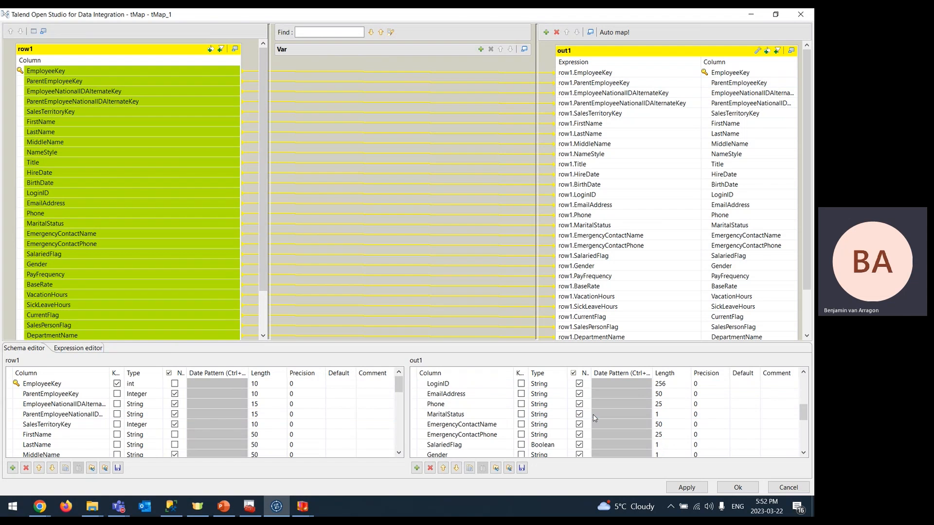
left_click(739, 487)
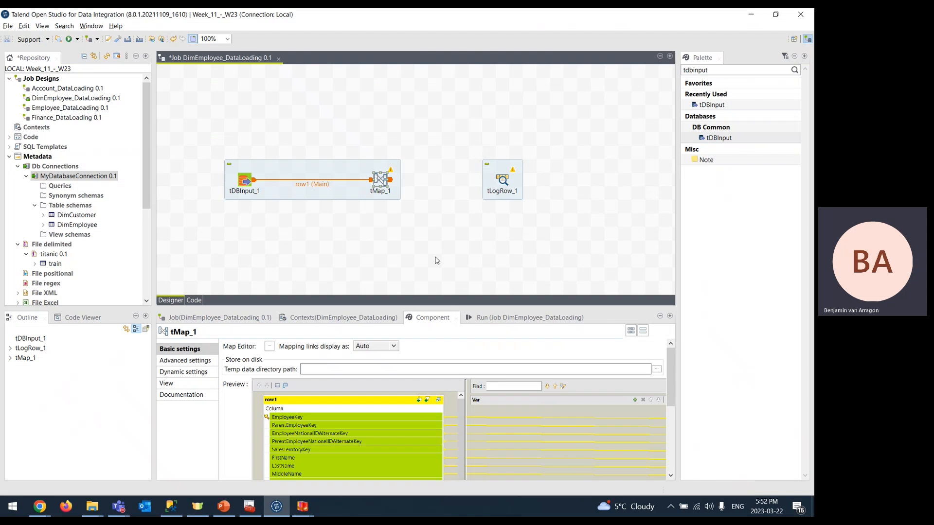
key("alt+Tab")
- View slide 79 on configuring tLogRow for table output, then return to Talend
scroll(88, 321, "down", 3)
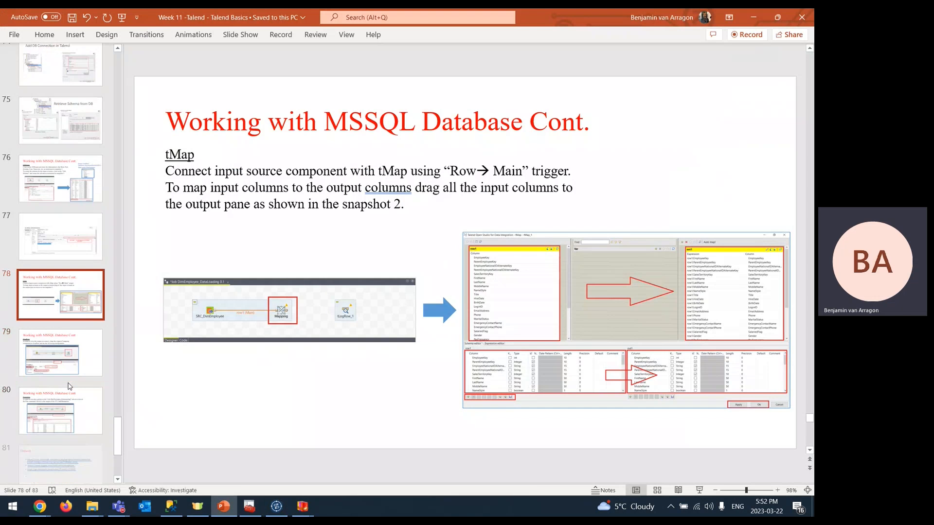
left_click(57, 288)
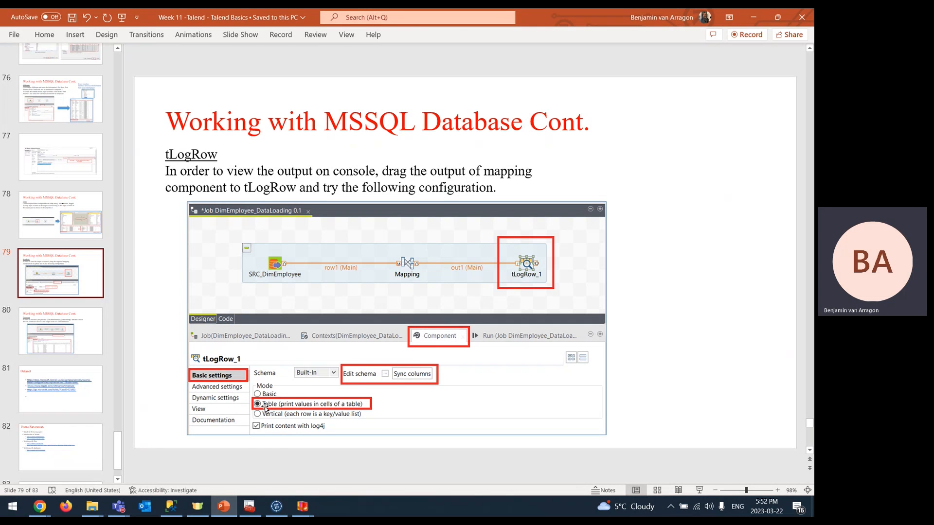
key("alt+Tab")
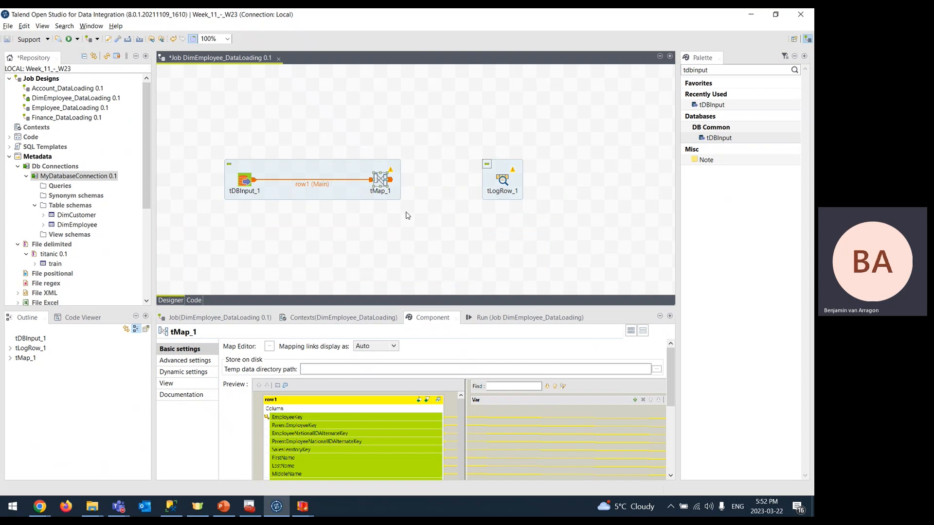
- Connect tMap_1 to tLogRow_1 with an out1 Main output link
right_click(380, 184)
mouse_move(396, 188)
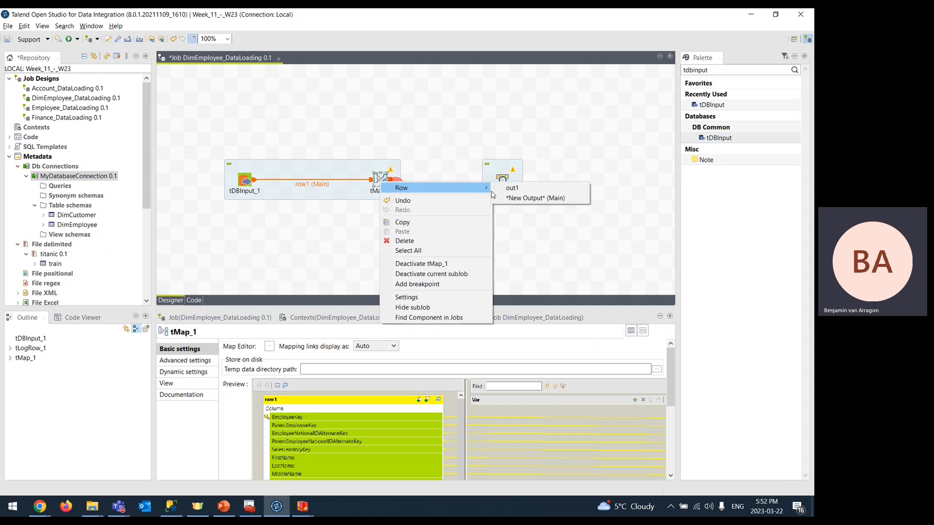
left_click(508, 191)
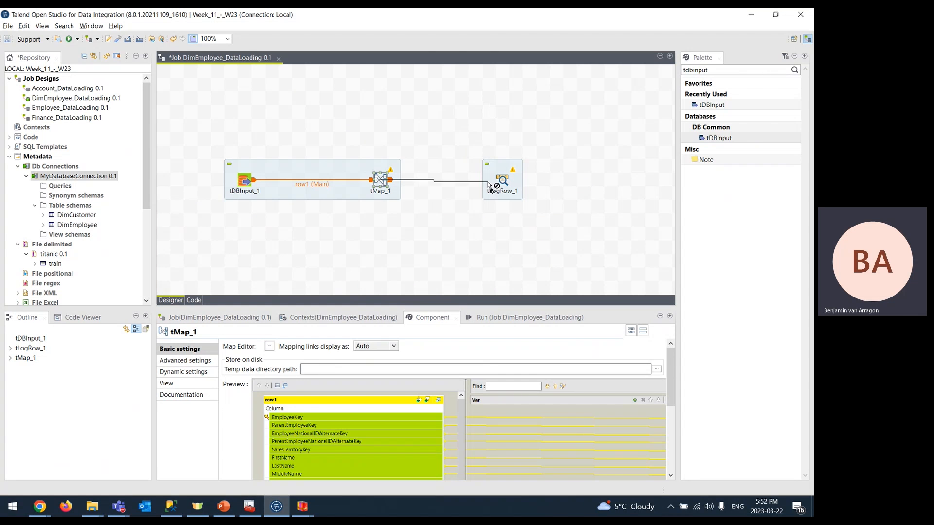
left_click(499, 183)
- Sync tLogRow_1's columns from out1, confirm the schema, and set Table mode
left_click(501, 182)
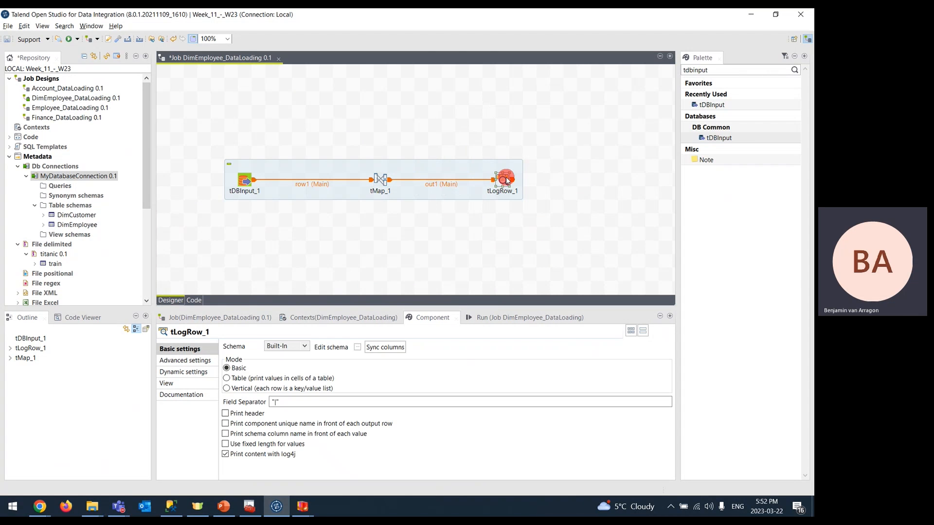
left_click(366, 348)
left_click(358, 348)
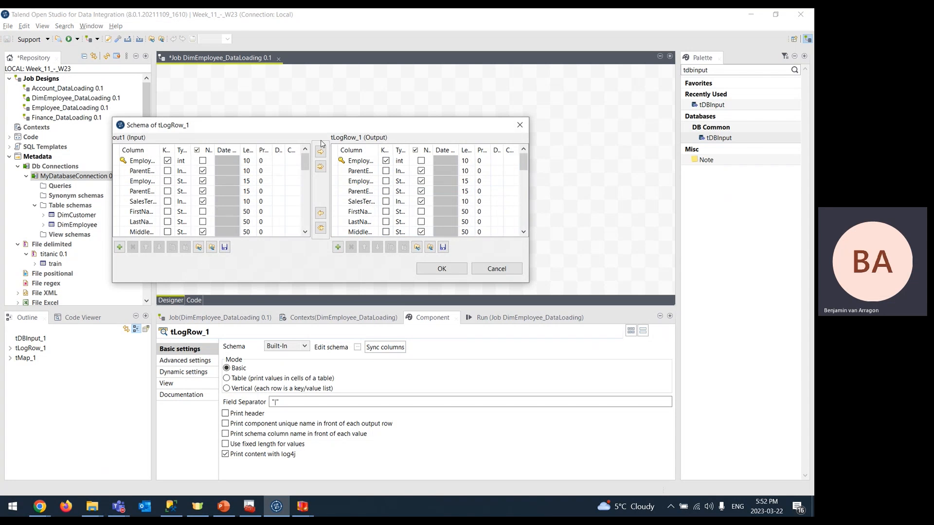
left_click(457, 269)
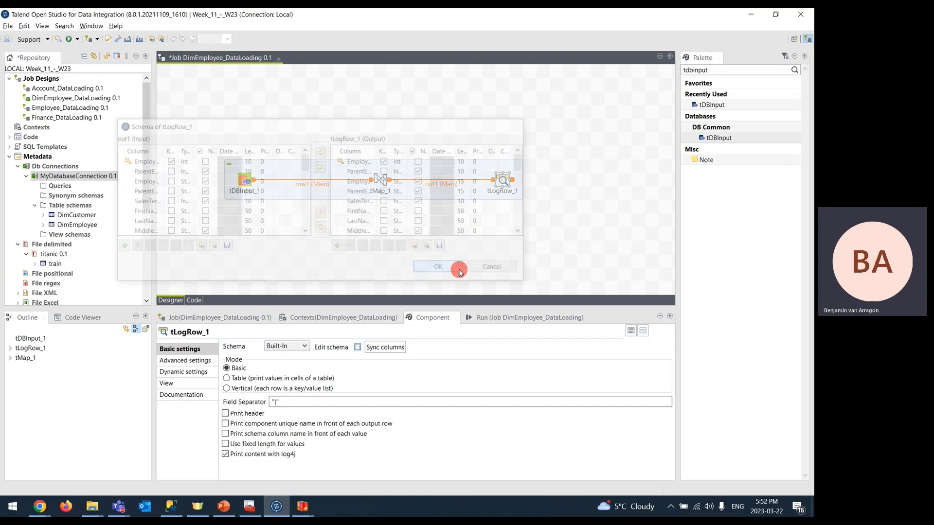
left_click(227, 379)
- Run DimEmployee_DataLoading, check the 296 printed rows, then switch to slide 80
left_click(496, 319)
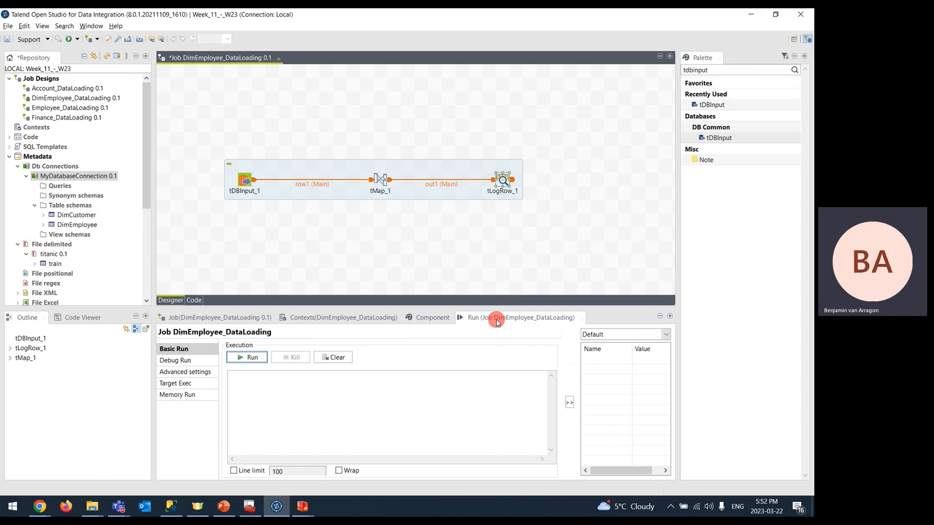
left_click(243, 357)
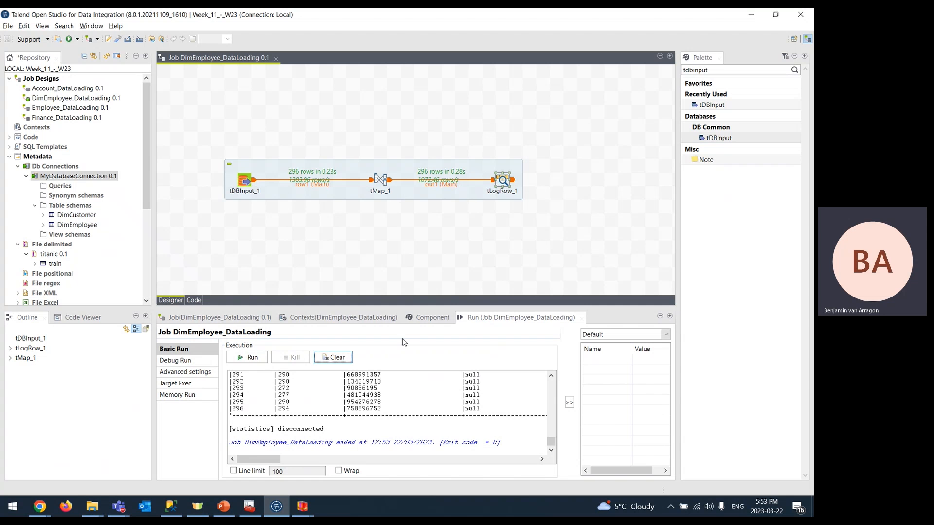
scroll(312, 408, "up", 20)
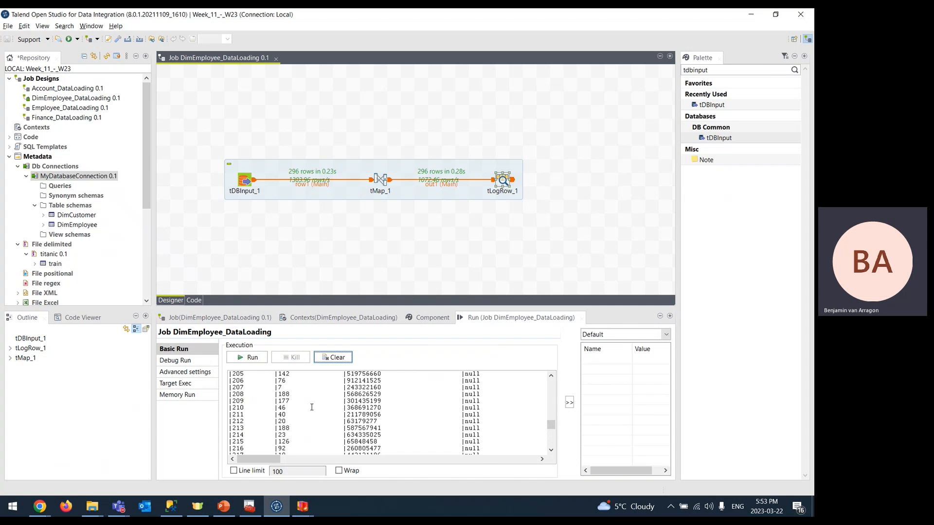
scroll(312, 407, "up", 20)
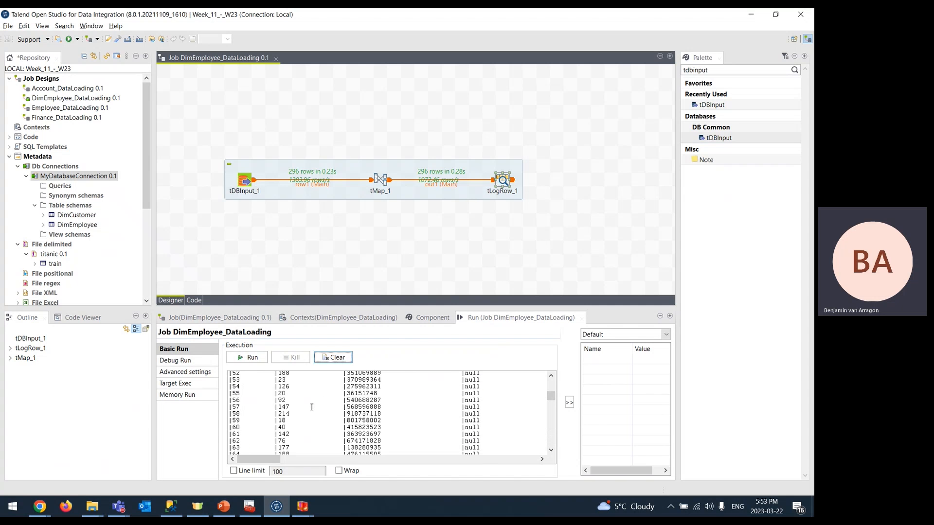
scroll(312, 407, "up", 8)
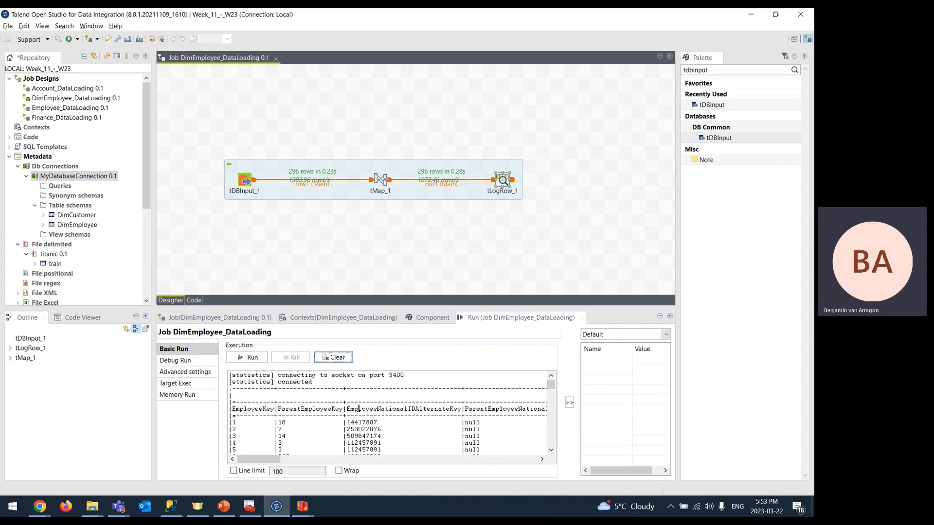
key("alt+Tab")
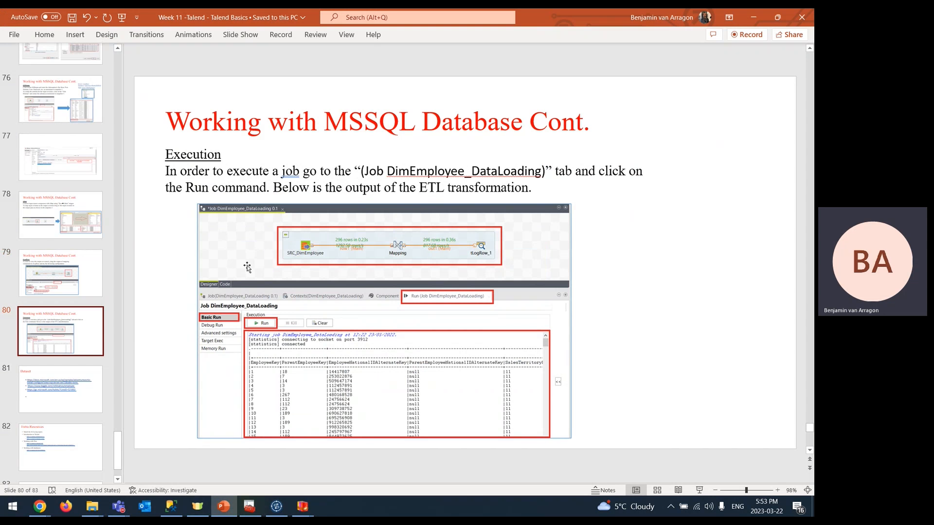